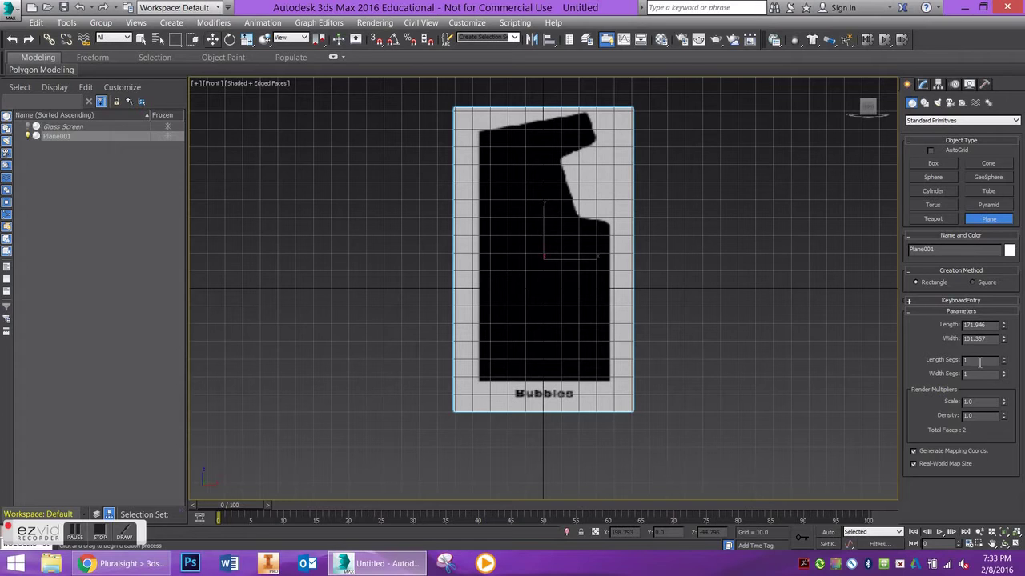
- Type 0 in the Z and X transform fields to move Plane001 to the origin
click(212, 39)
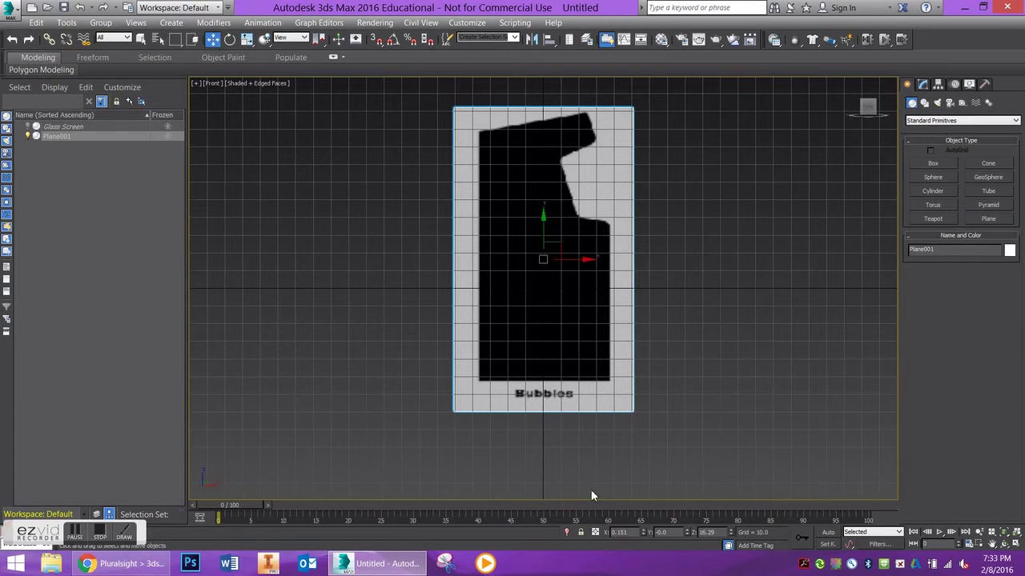
double_click(707, 532)
text(0)
key(Return)
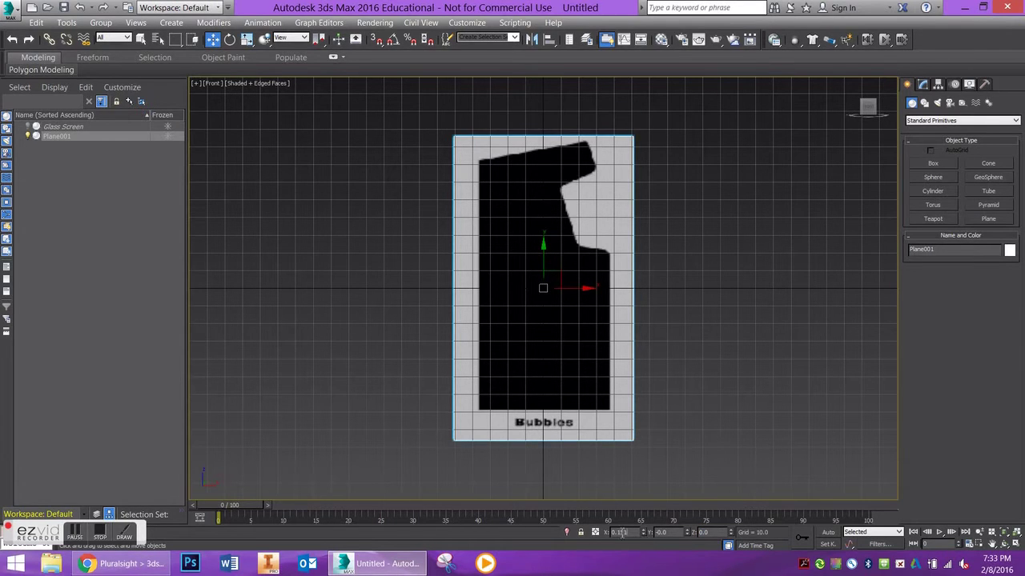
double_click(620, 533)
text(0)
key(Return)
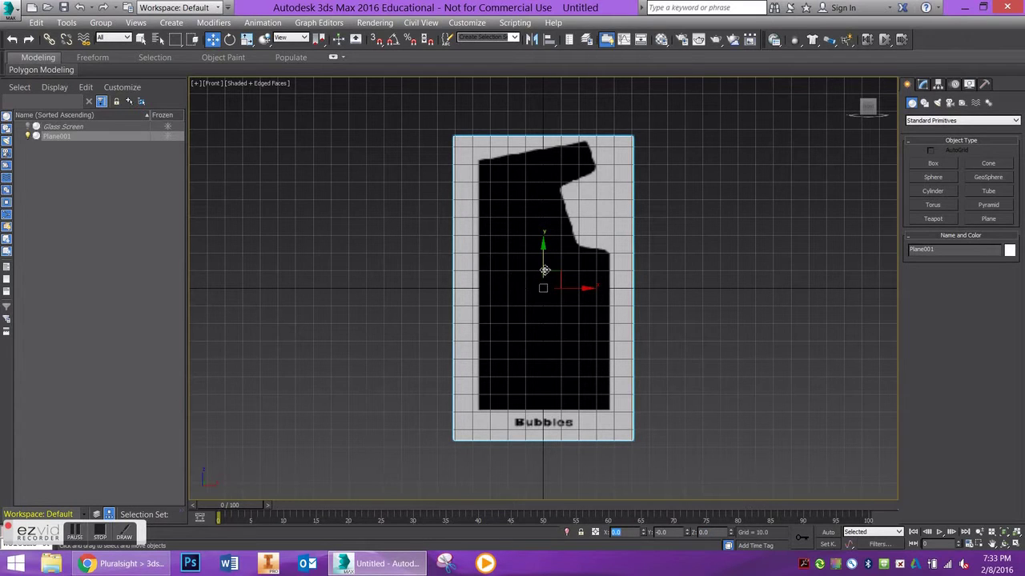
- In Plane001's Object Properties, set display By Object, keep Freeze and turn off Show Frozen in Gray
right_click(613, 263)
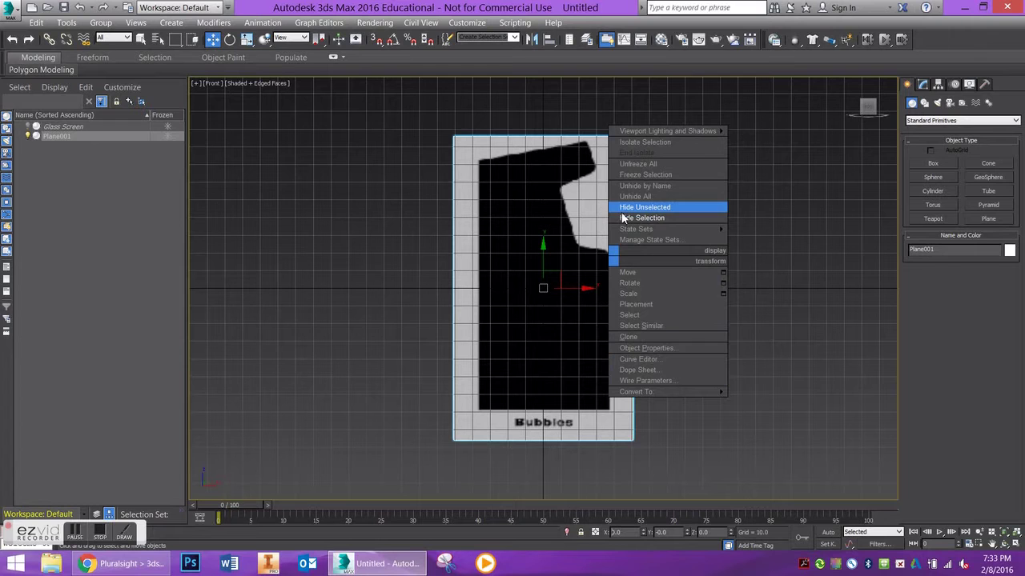
click(666, 349)
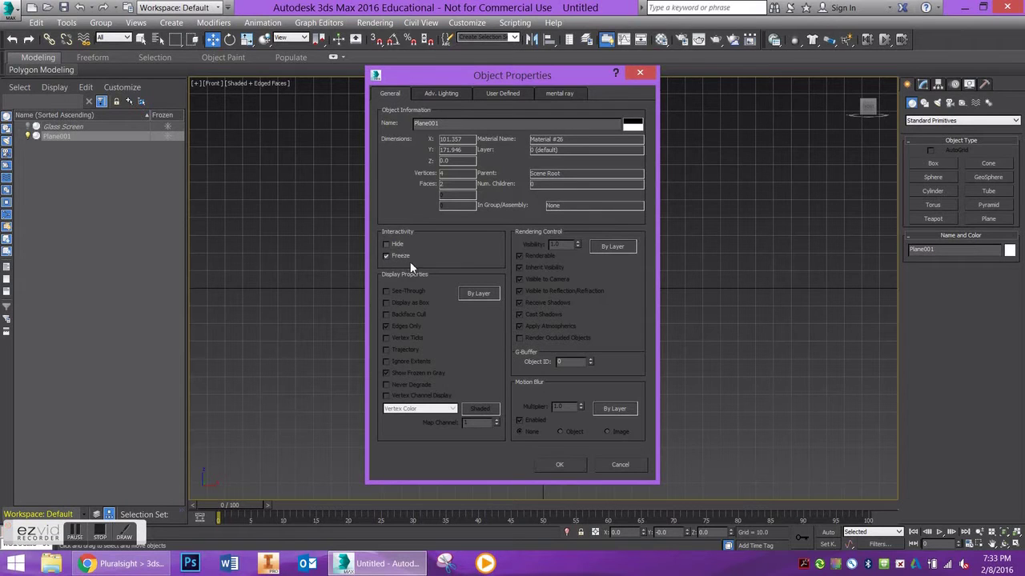
click(479, 293)
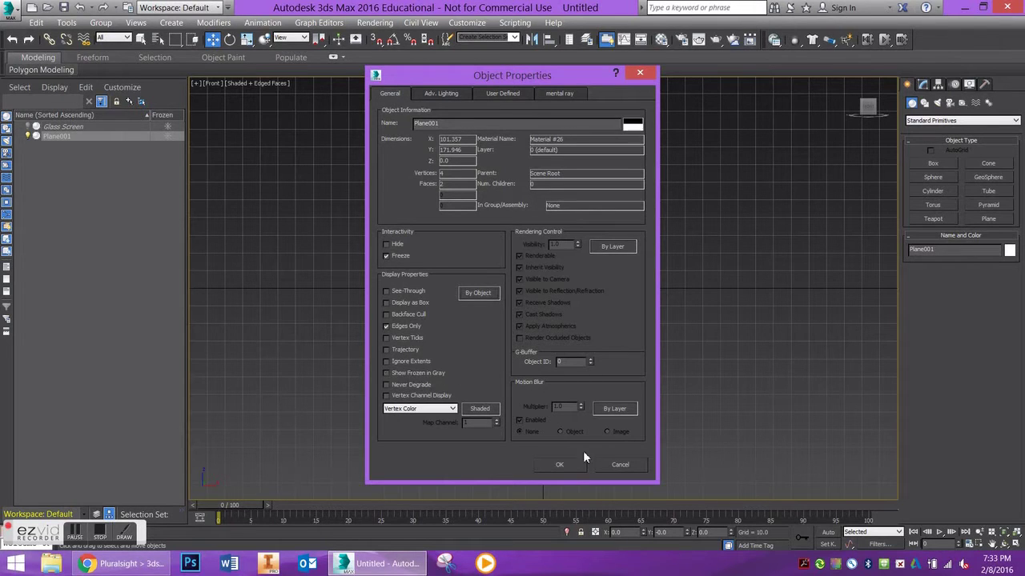
click(561, 465)
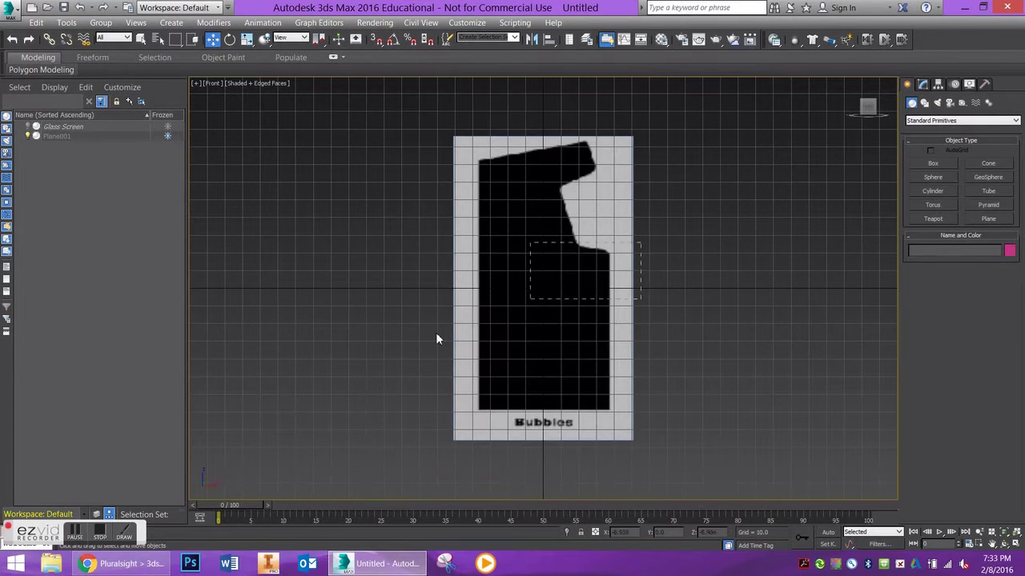
- With grid snapping on, start a Line at the cabinet's top-right and top-left corners
drag(463, 247, 518, 310)
click(924, 106)
click(935, 173)
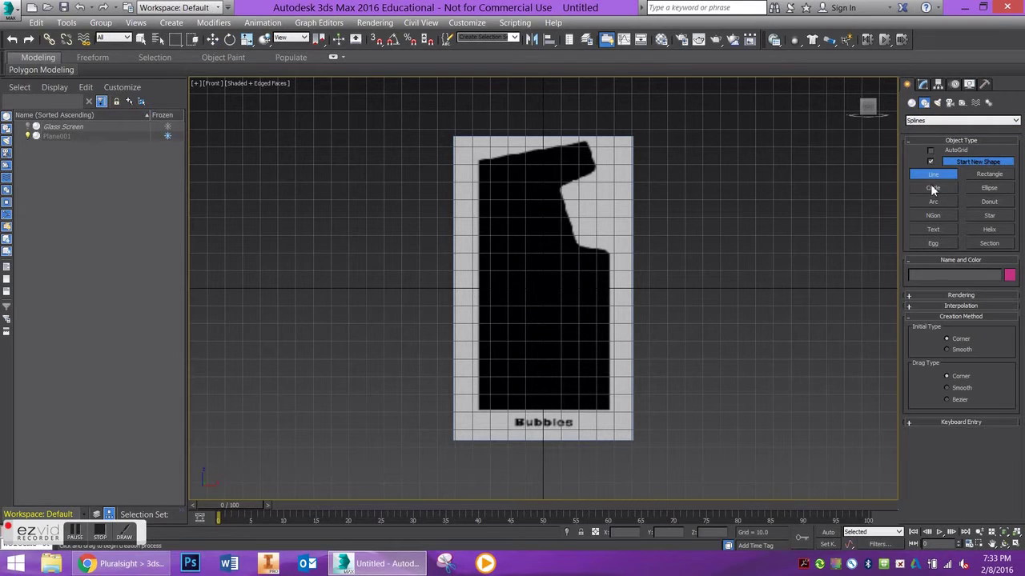
click(376, 41)
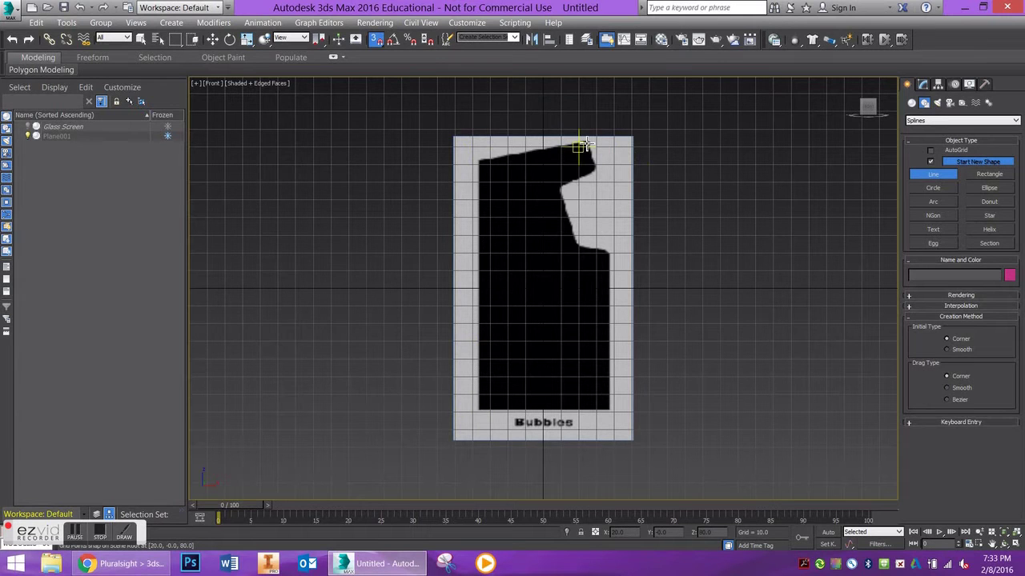
click(578, 146)
click(472, 164)
right_click(490, 192)
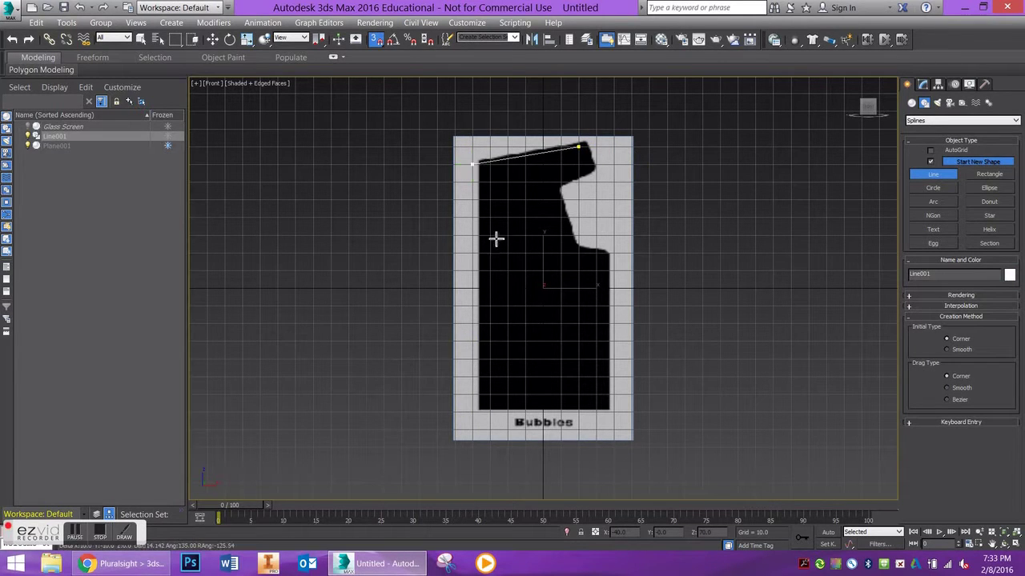
- Continue the line through the bottom, control-panel and overhang corners, then close the spline
click(472, 412)
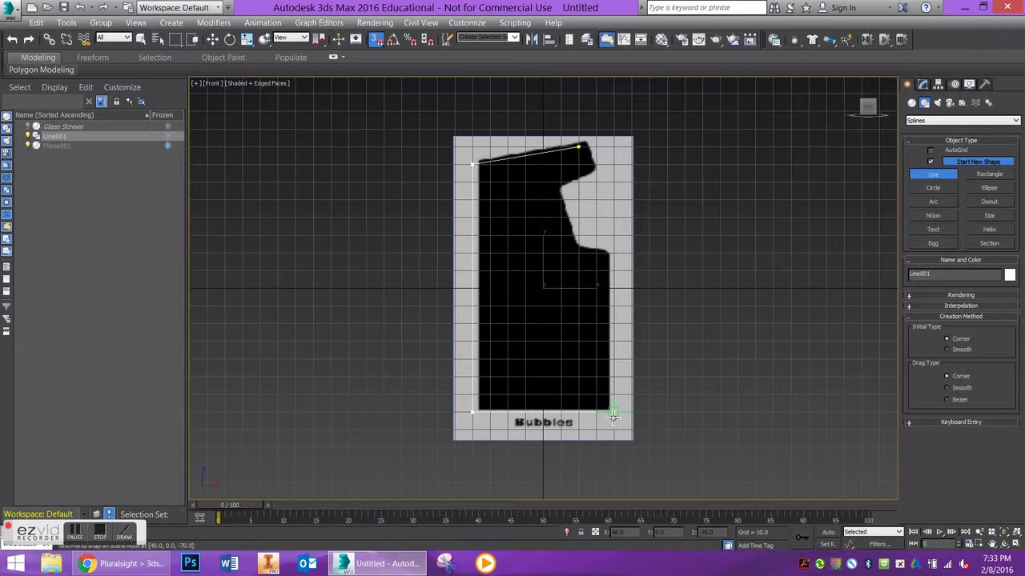
click(612, 413)
click(612, 253)
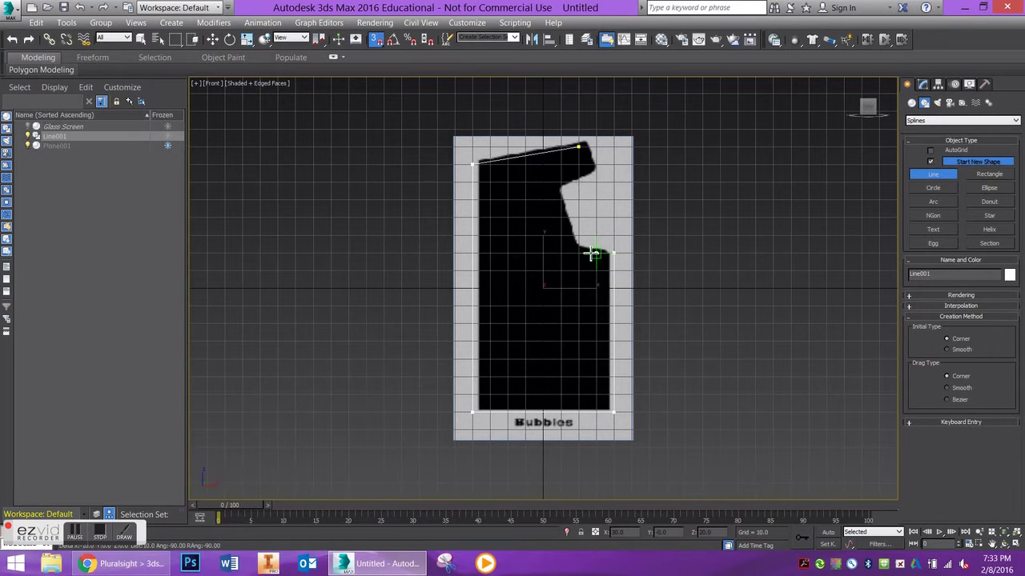
click(578, 252)
click(561, 183)
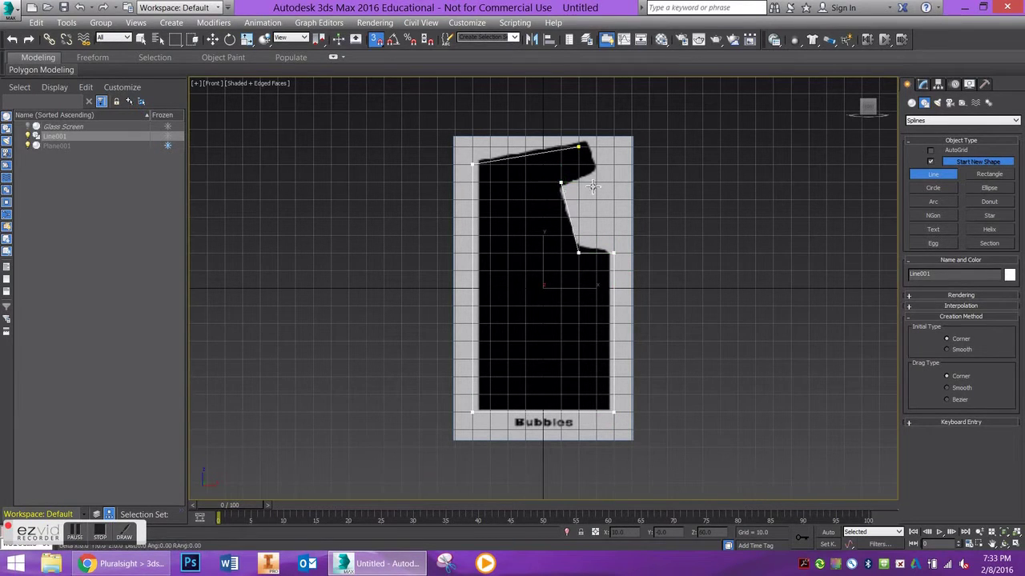
click(595, 164)
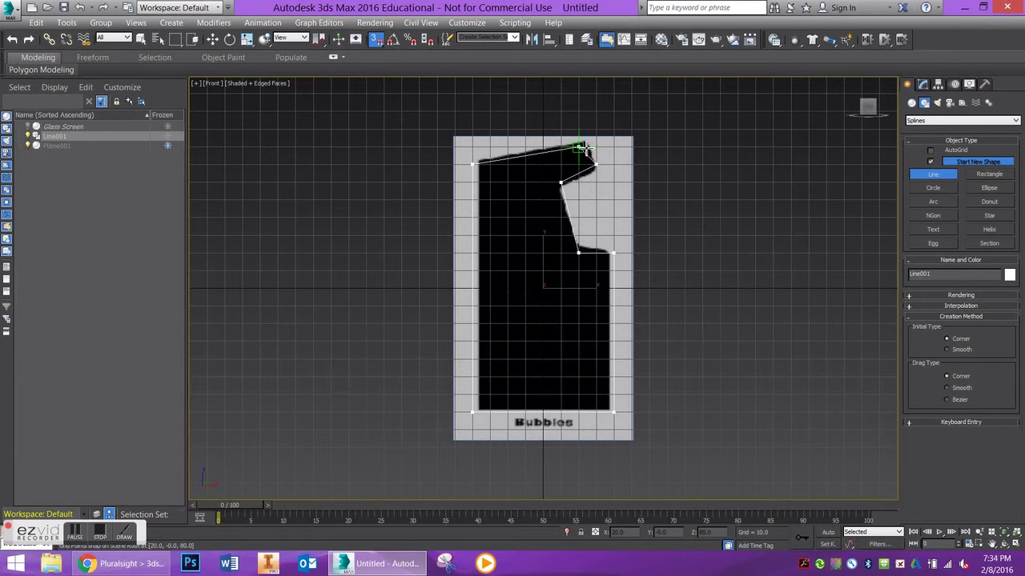
click(584, 147)
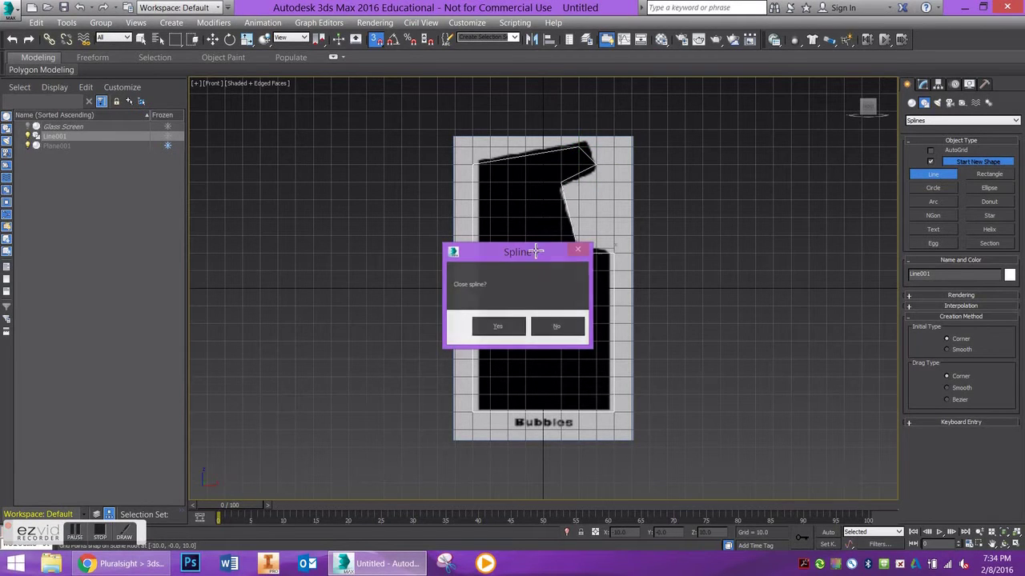
click(498, 326)
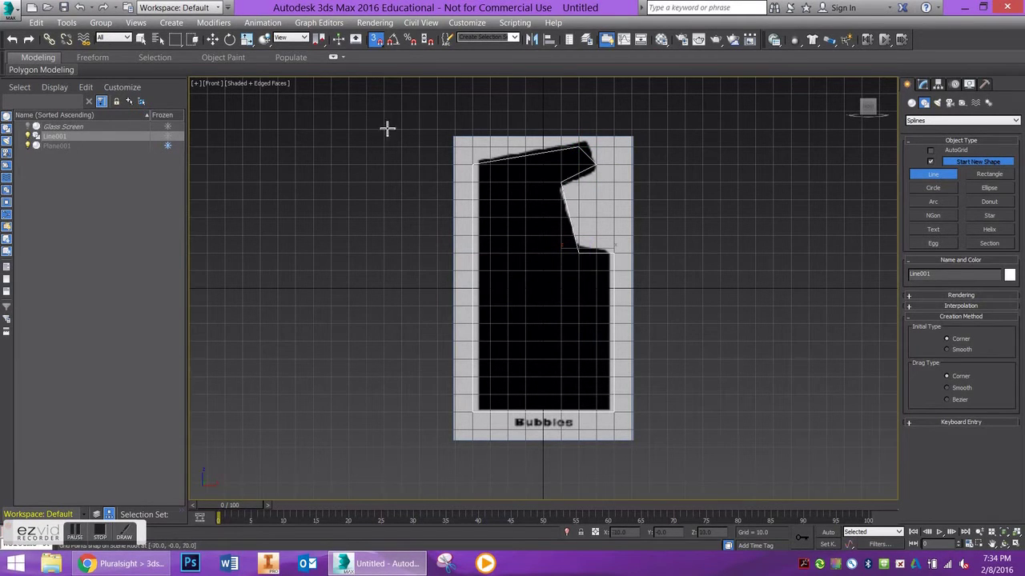
right_click(484, 144)
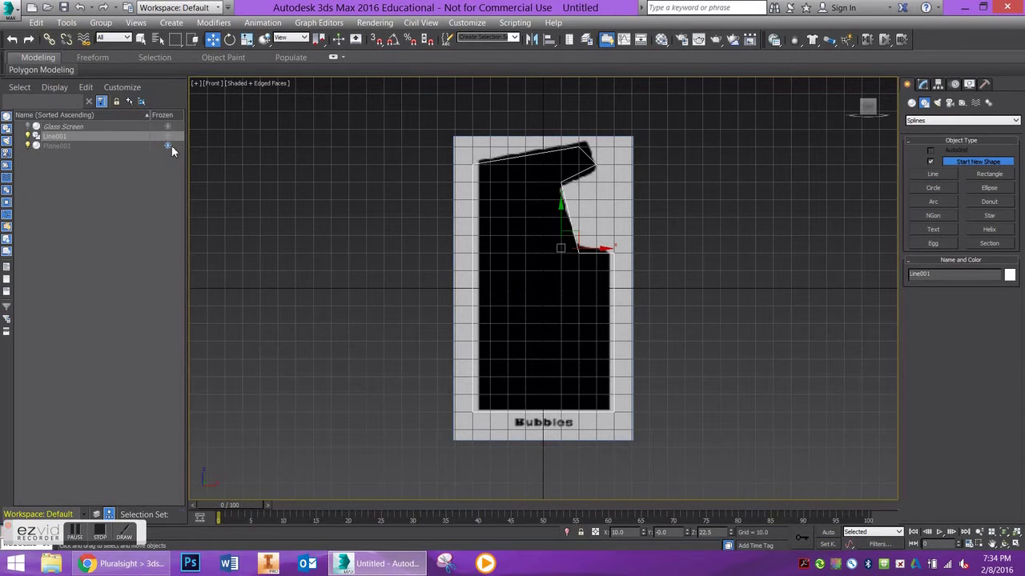
- Unfreeze Plane001, undo its accidental deletion, and select Line001 in the Modify panel
click(168, 145)
click(474, 147)
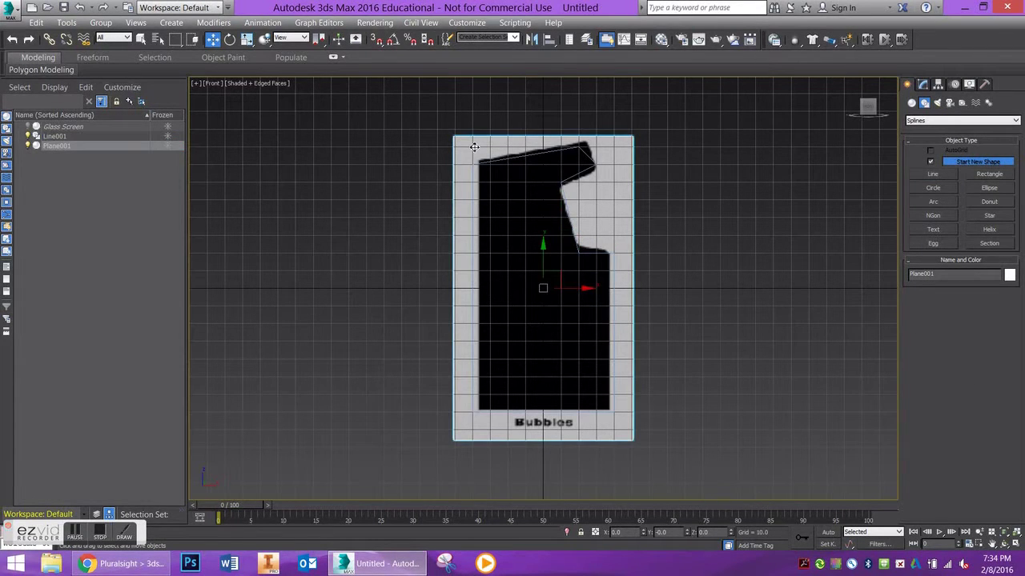
key(Delete)
scroll(589, 211, up, 1)
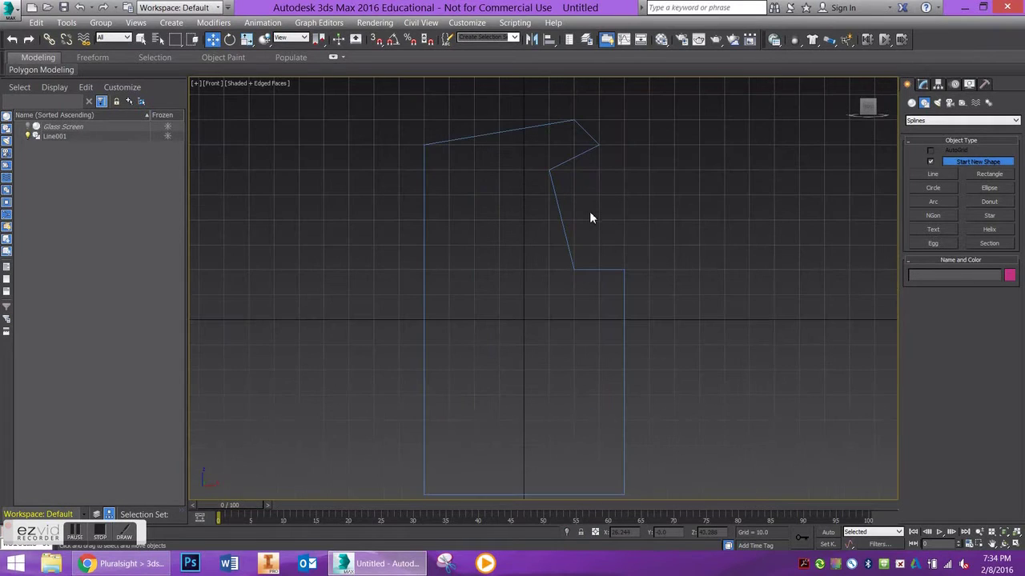
scroll(589, 210, down, 1)
key(ctrl+z)
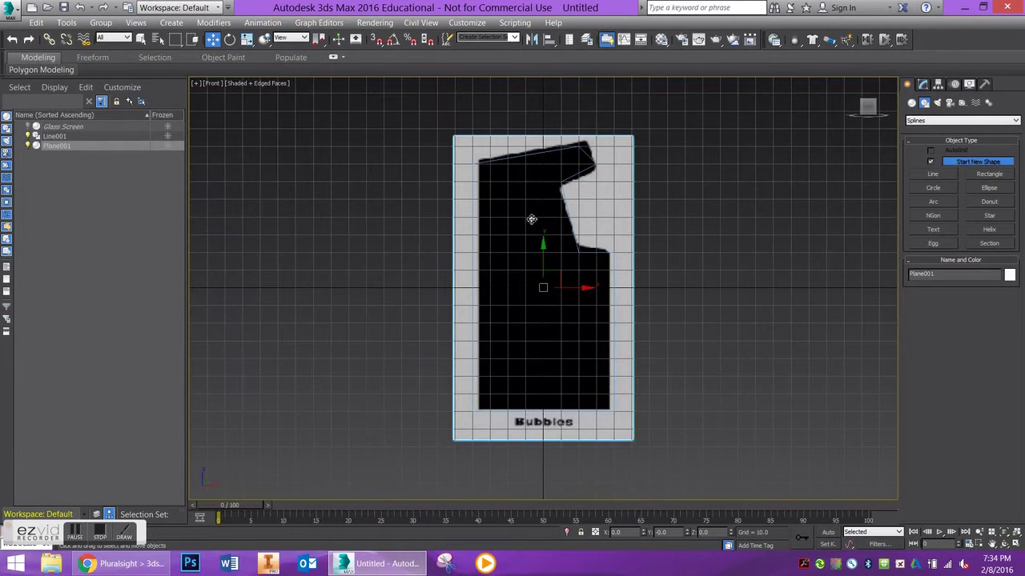
click(923, 84)
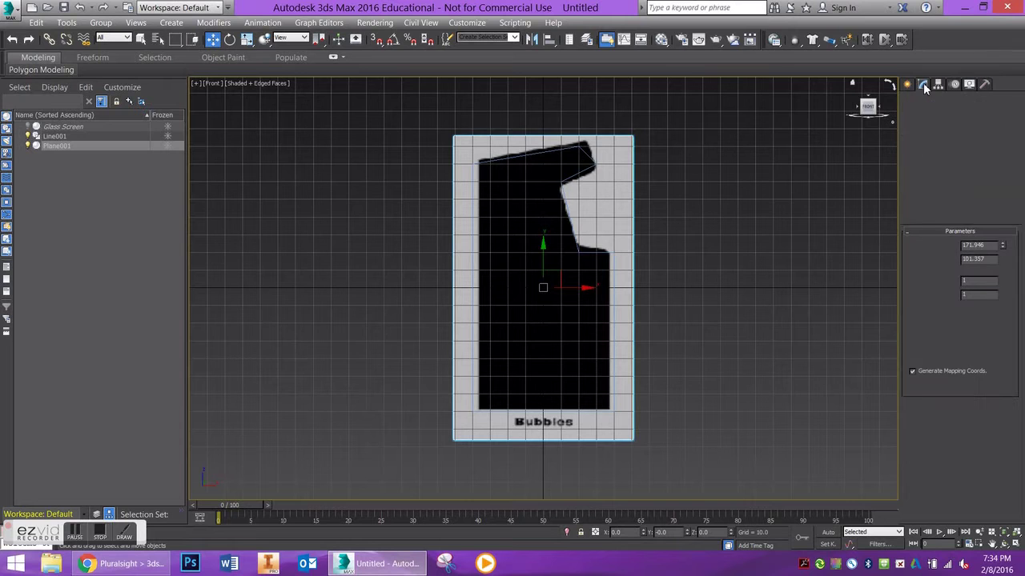
click(560, 155)
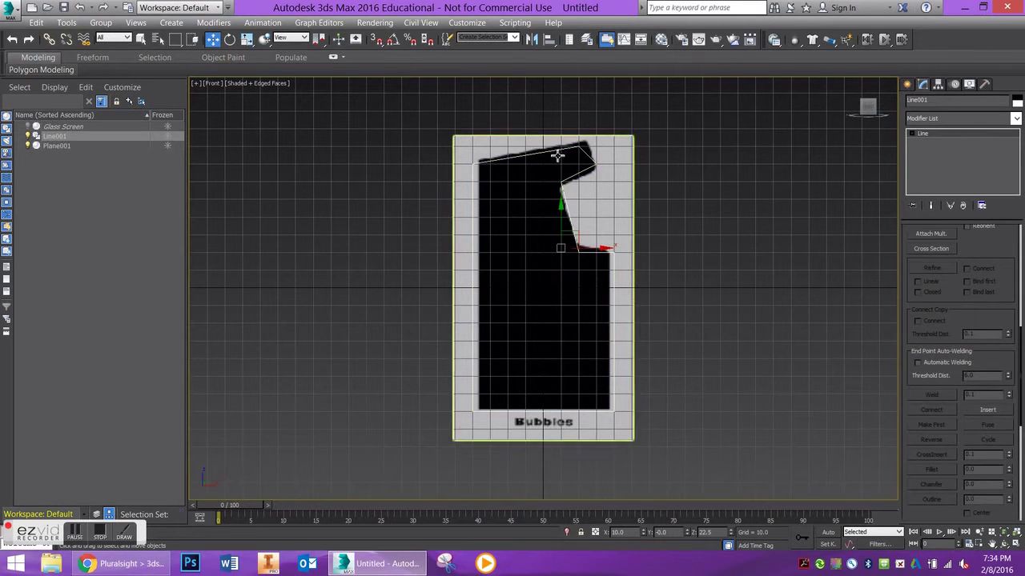
- In Vertex mode, move Line001's corner points onto the cabinet image's corners
click(910, 134)
click(931, 142)
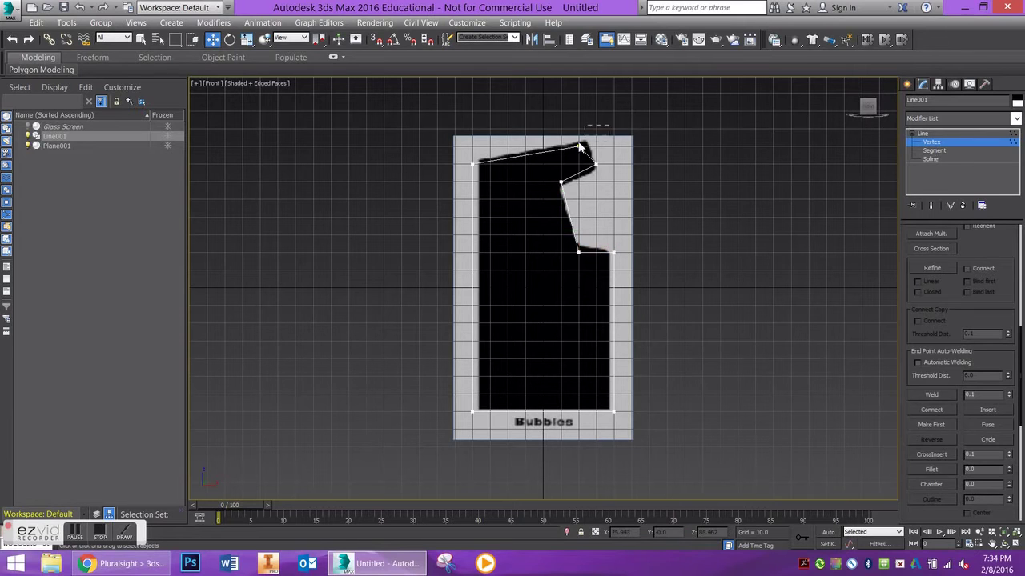
drag(586, 156, 602, 141)
drag(587, 130, 588, 124)
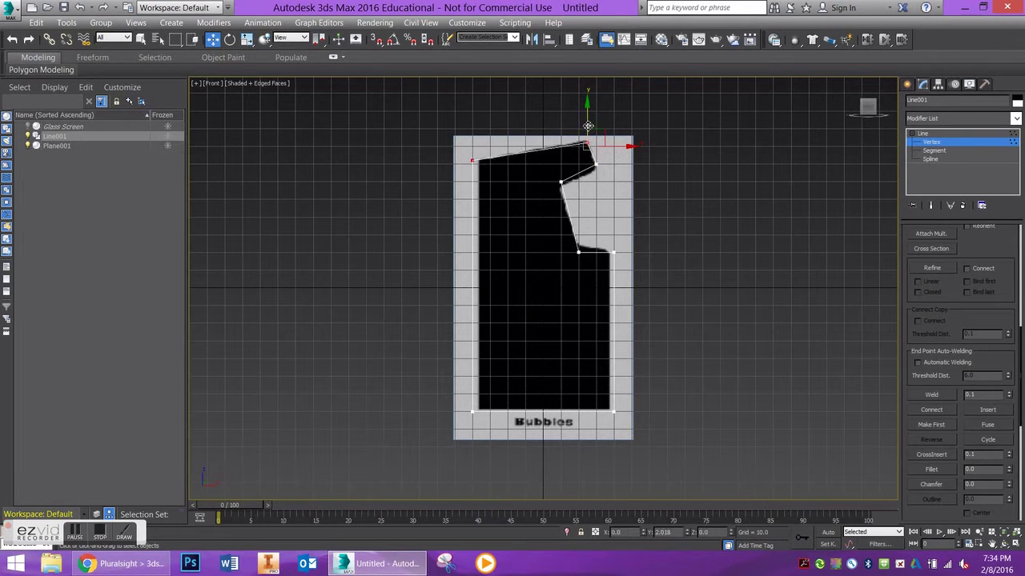
key(ctrl+z)
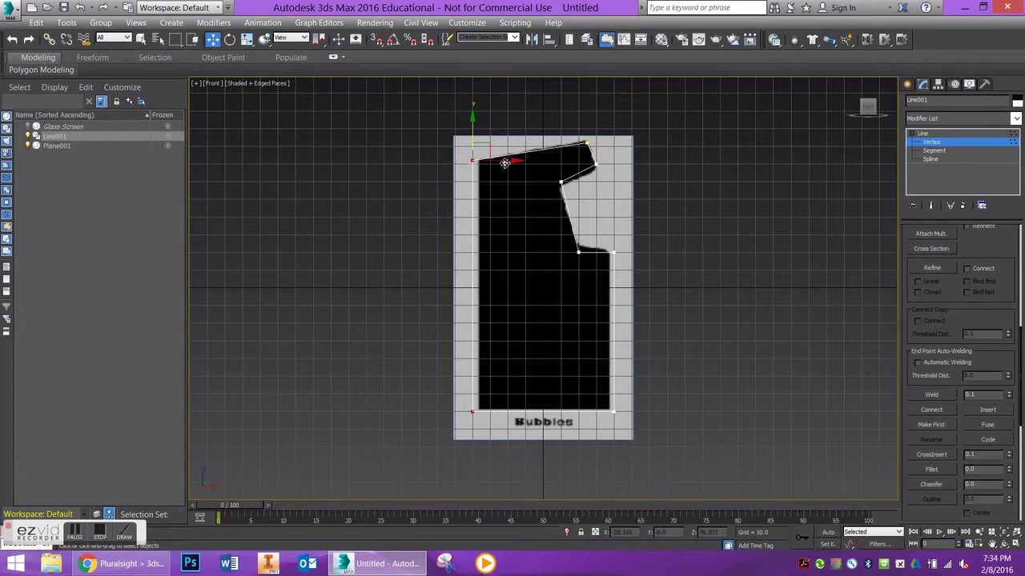
drag(509, 163, 515, 163)
drag(650, 362, 437, 473)
drag(479, 388, 479, 388)
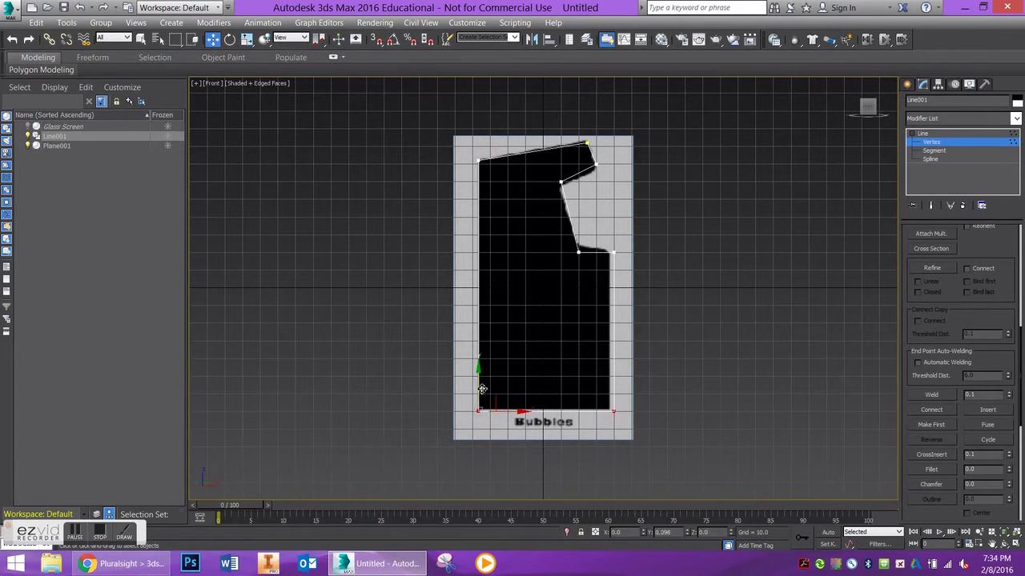
drag(560, 253, 591, 257)
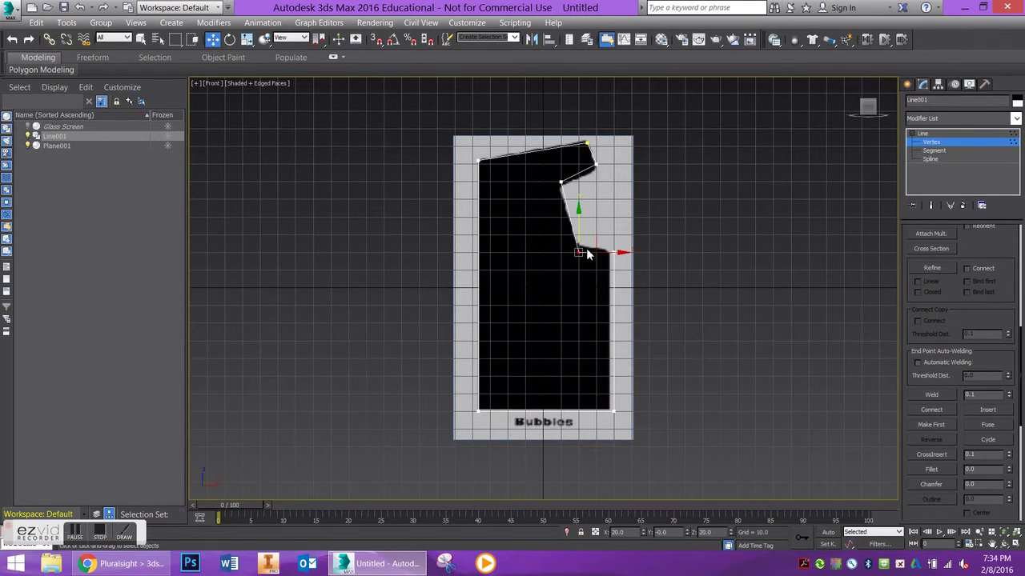
drag(638, 235, 535, 278)
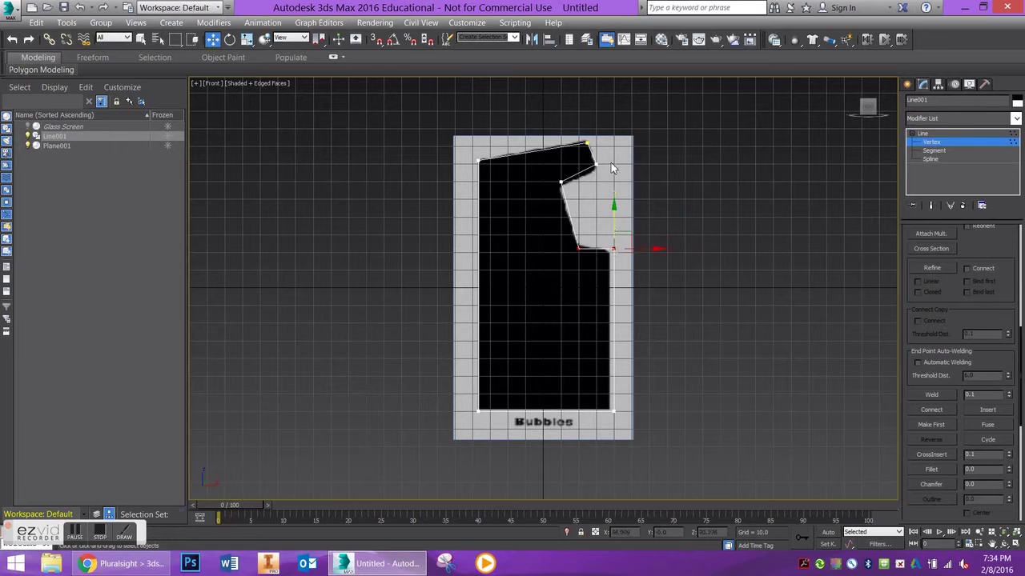
drag(530, 203, 570, 170)
click(570, 217)
- Shift the two upper-right vertices left and fillet the first right-side corner
scroll(564, 216, up, 4)
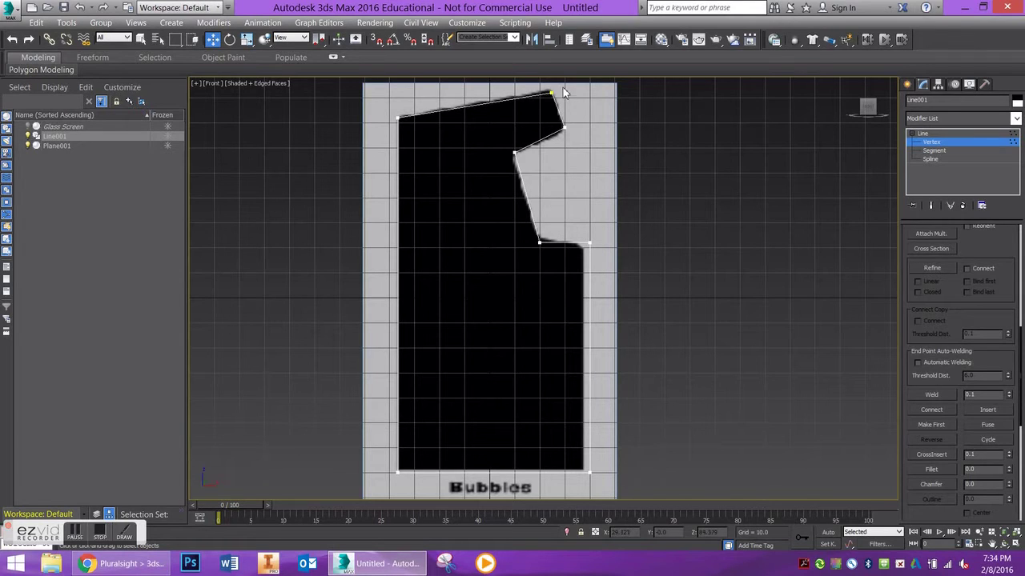
drag(546, 150, 586, 102)
drag(612, 214, 573, 274)
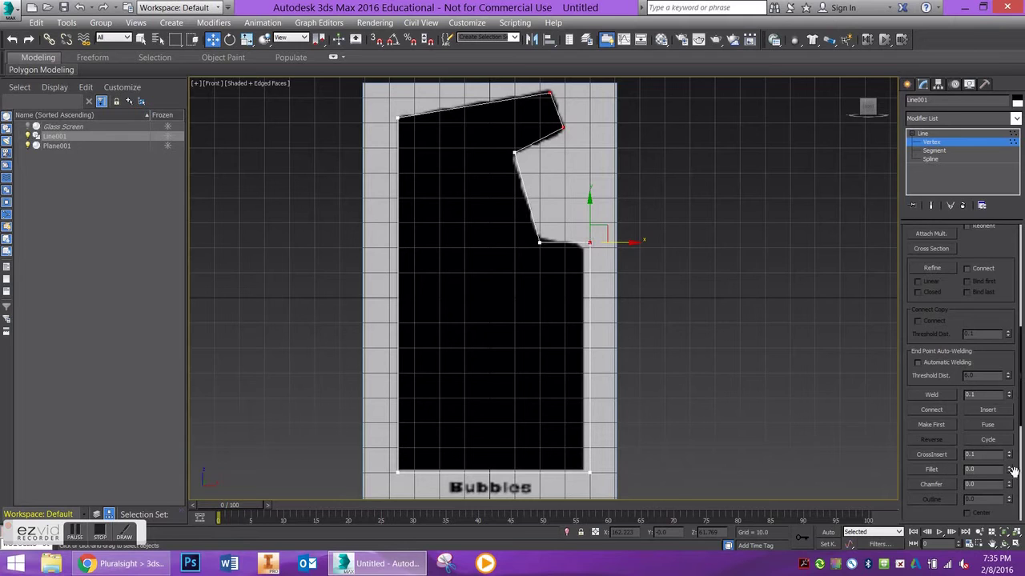
drag(1011, 474, 1008, 470)
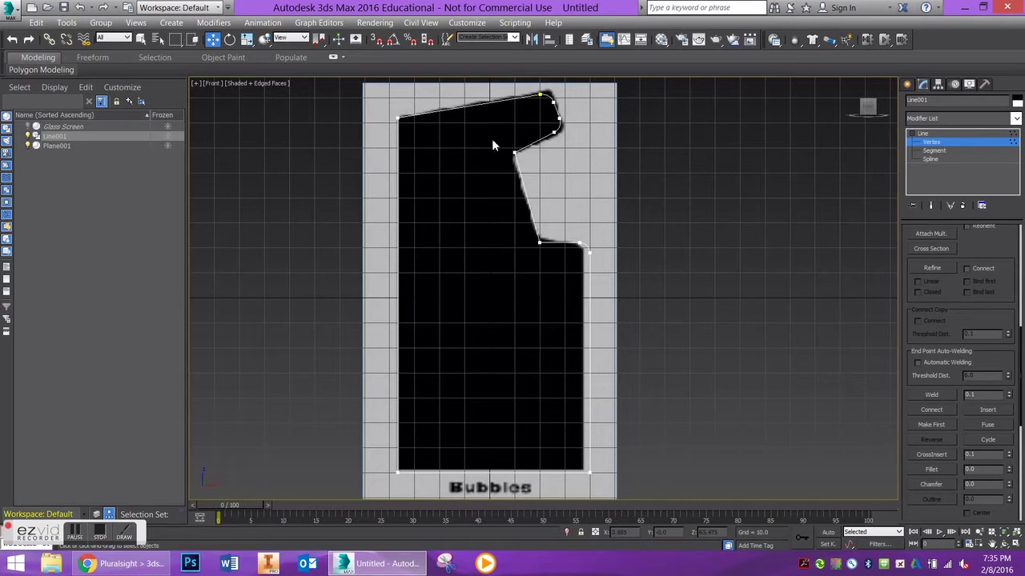
- Fillet the middle-right and lower inner corners with a fillet of about 4
drag(493, 146, 545, 269)
drag(1009, 471, 1009, 473)
click(539, 242)
click(996, 472)
key(Return)
drag(1009, 474, 1008, 472)
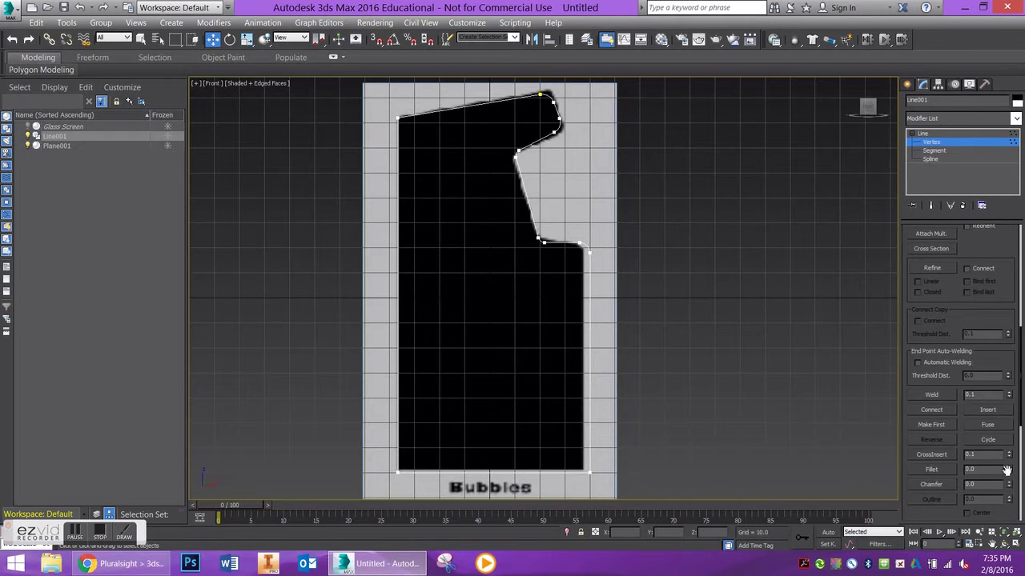
- Exit vertex mode and delete the Plane001 reference image
click(927, 133)
click(601, 176)
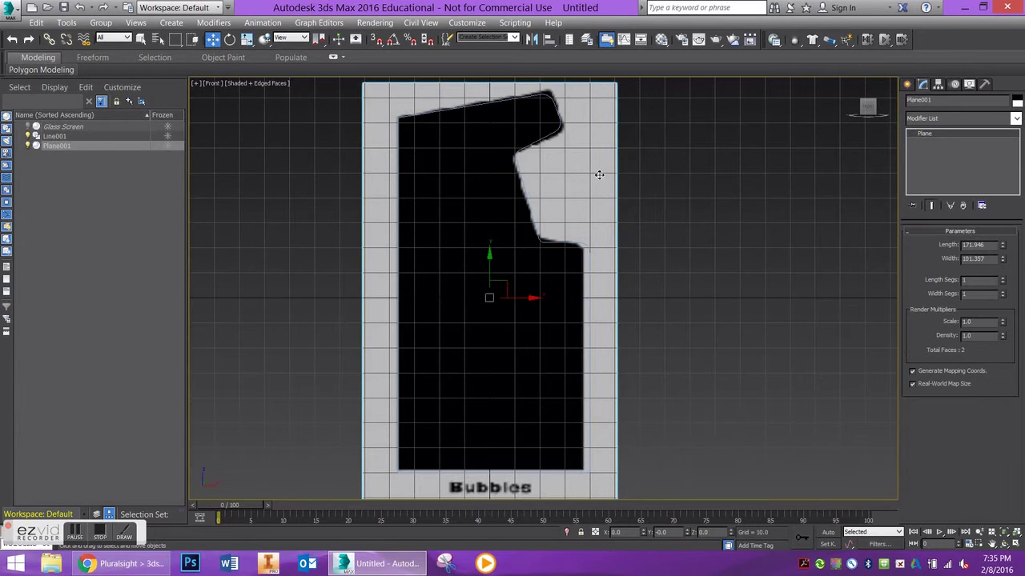
key(Delete)
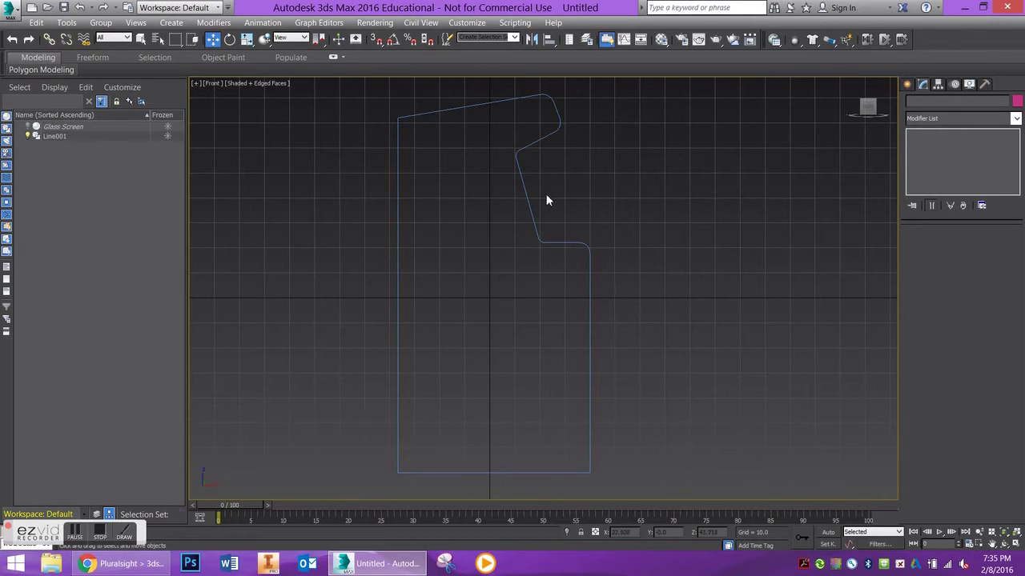
- Apply an Extrude modifier to Line001 from the Modifier List
click(567, 243)
click(953, 117)
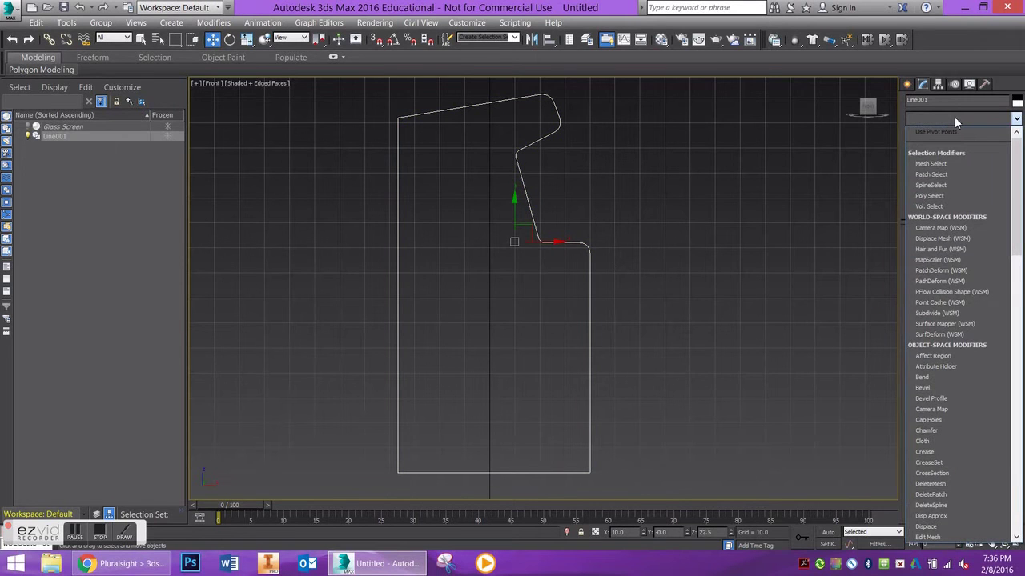
text(ex)
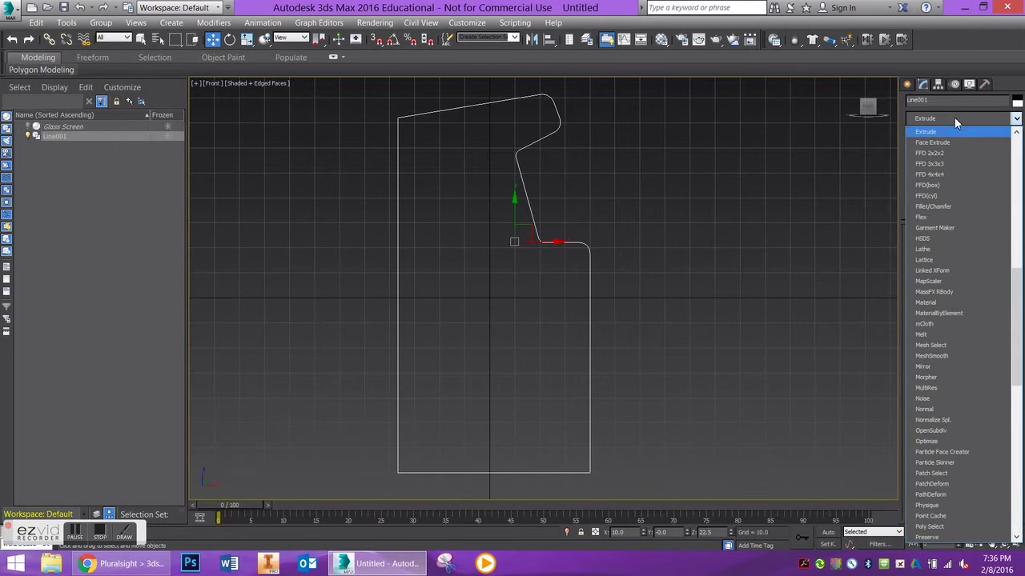
key(Return)
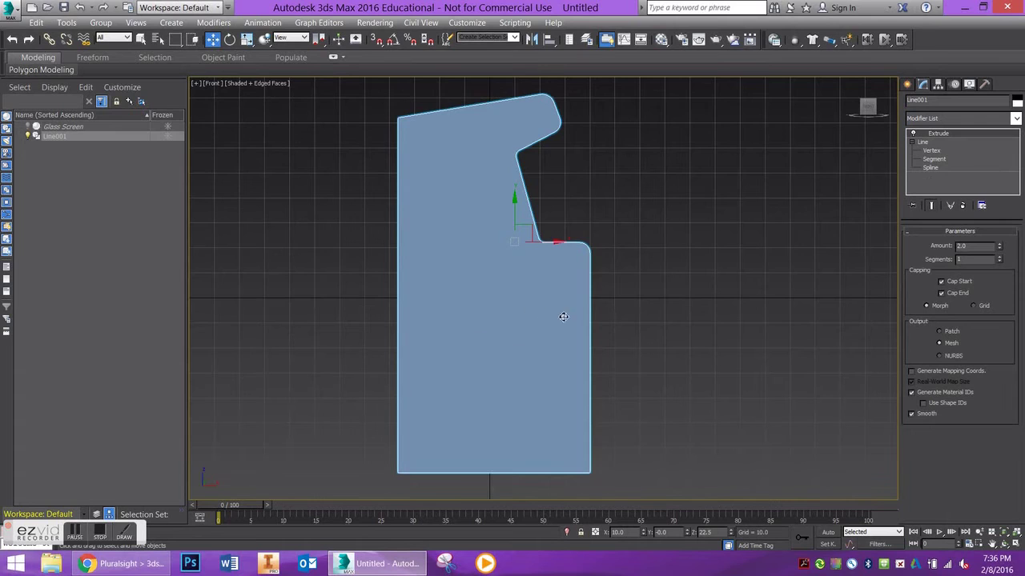
alt+middle_drag(562, 319, 562, 334)
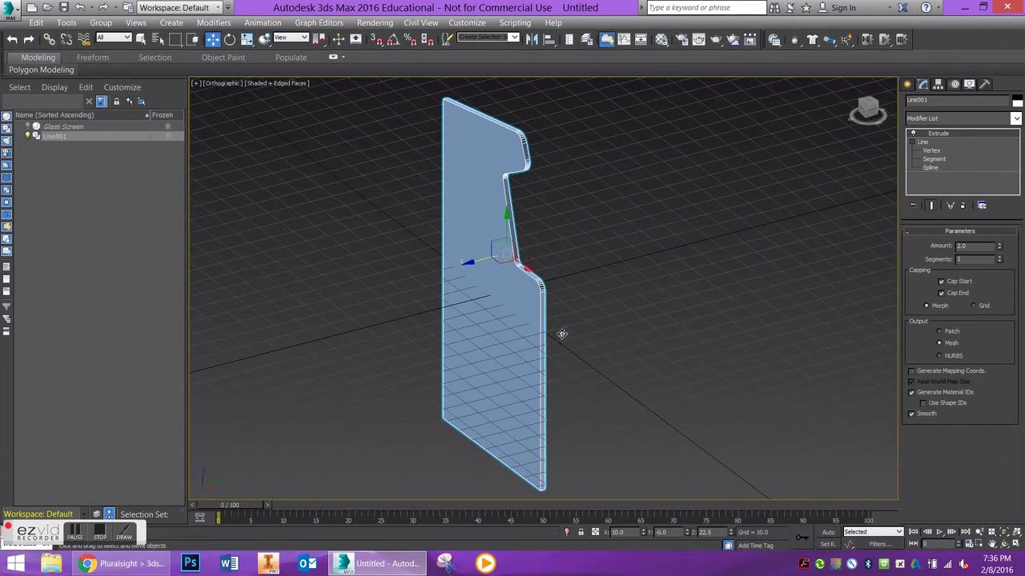
- Set the Extrude Amount to 2.0, then shift-drag the panel sideways to copy it
double_click(968, 246)
text(0)
key(Return)
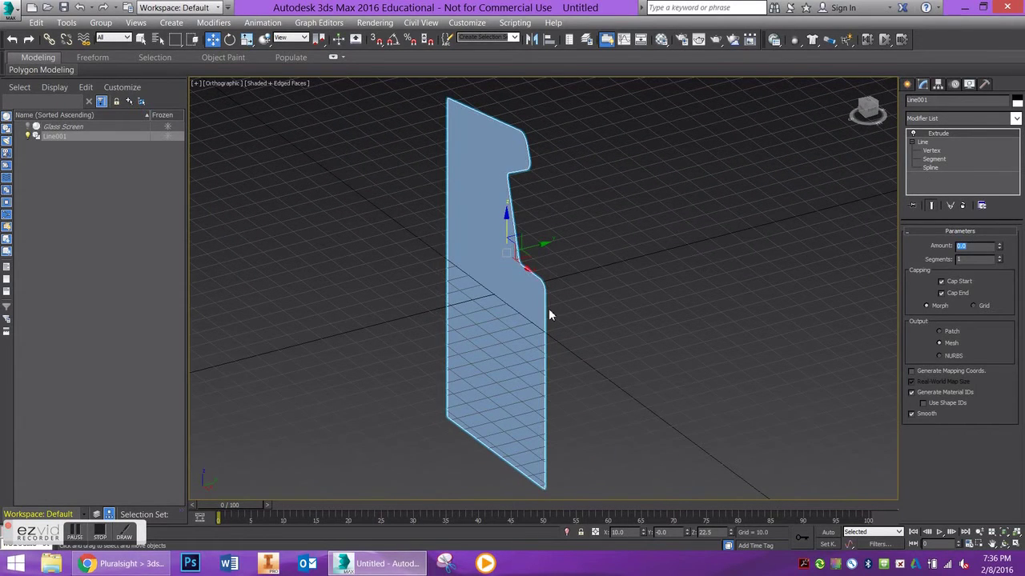
alt+middle_drag(549, 315, 506, 313)
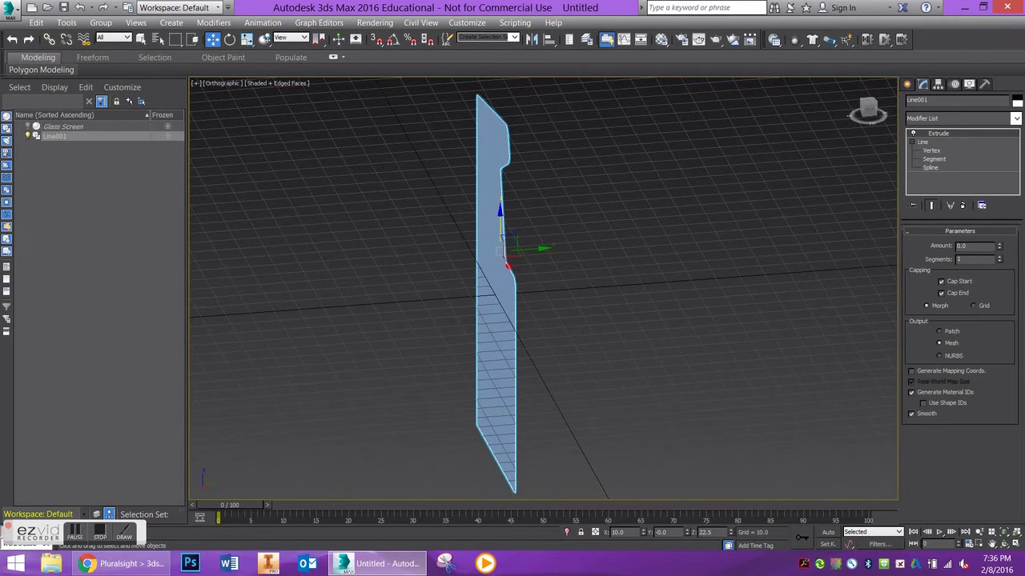
double_click(972, 247)
text(2.0)
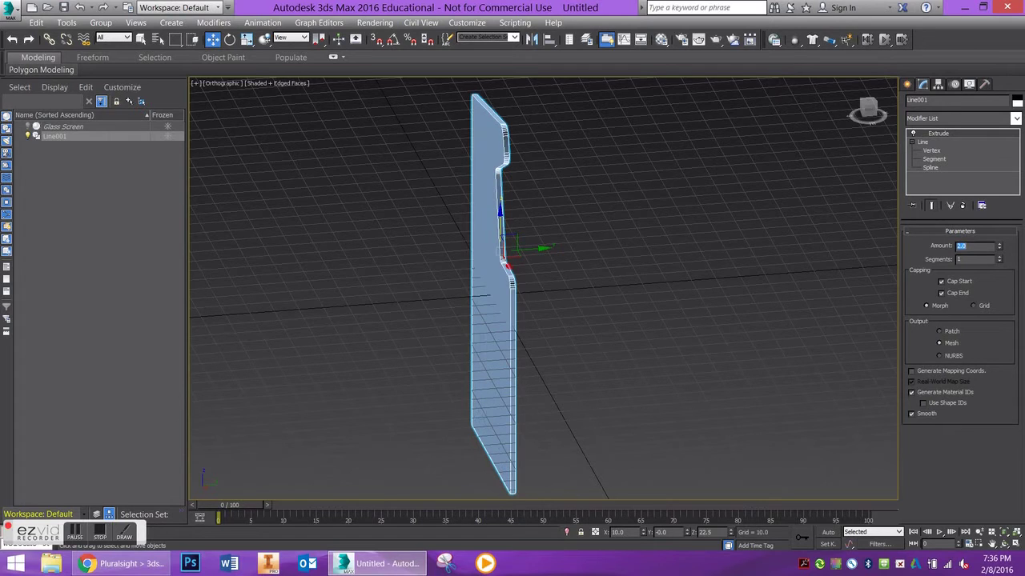
mouse_move(486, 261)
alt+middle_down()
mouse_move(533, 270)
mouse_move(469, 265)
mouse_move(484, 281)
alt+middle_up()
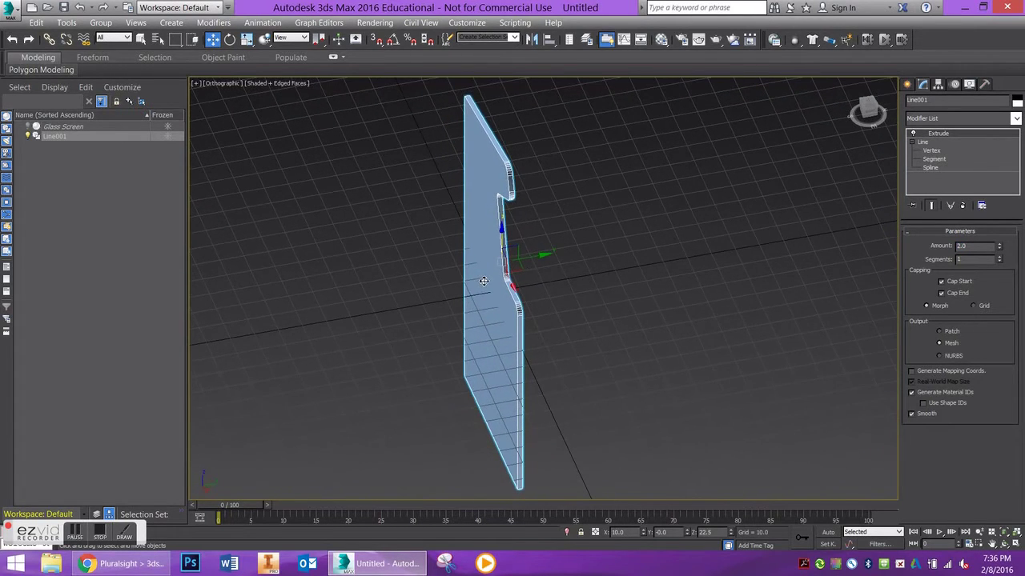
shift+drag(530, 261, 638, 235)
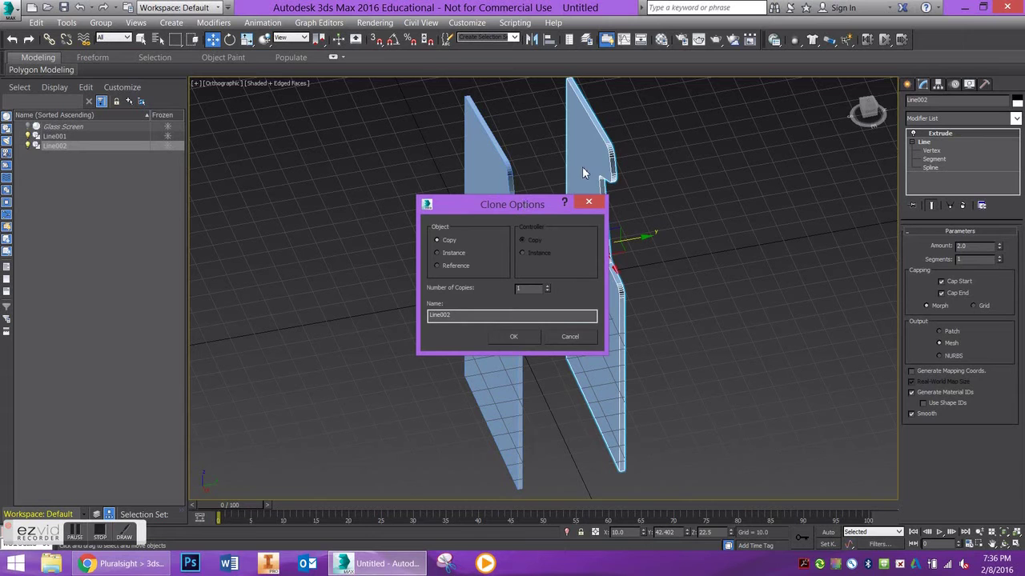
- Confirm the Copy as Line002 and orbit to view both side panels
click(522, 337)
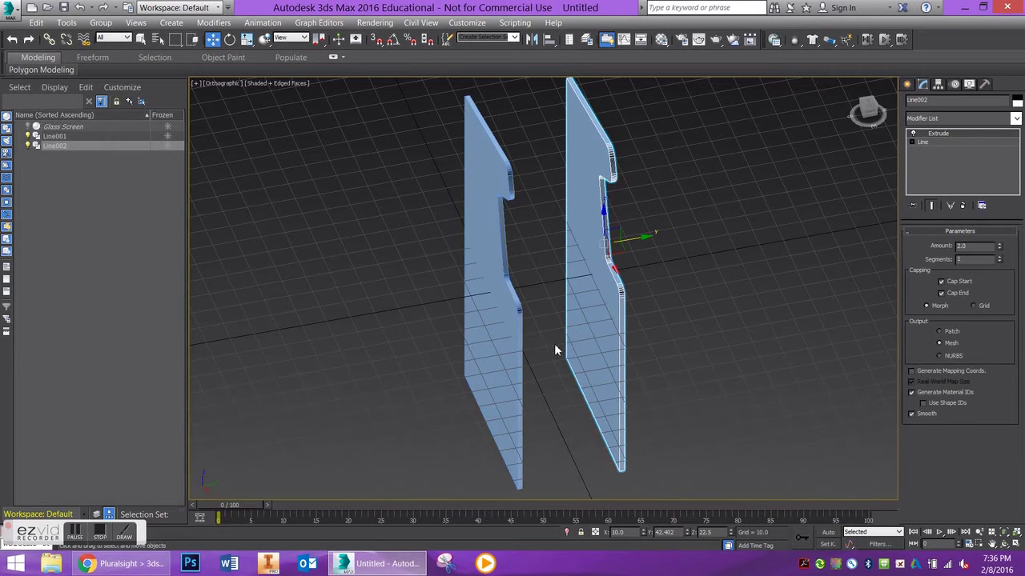
mouse_move(590, 323)
alt+middle_down()
mouse_move(552, 317)
mouse_move(576, 320)
alt+middle_up()
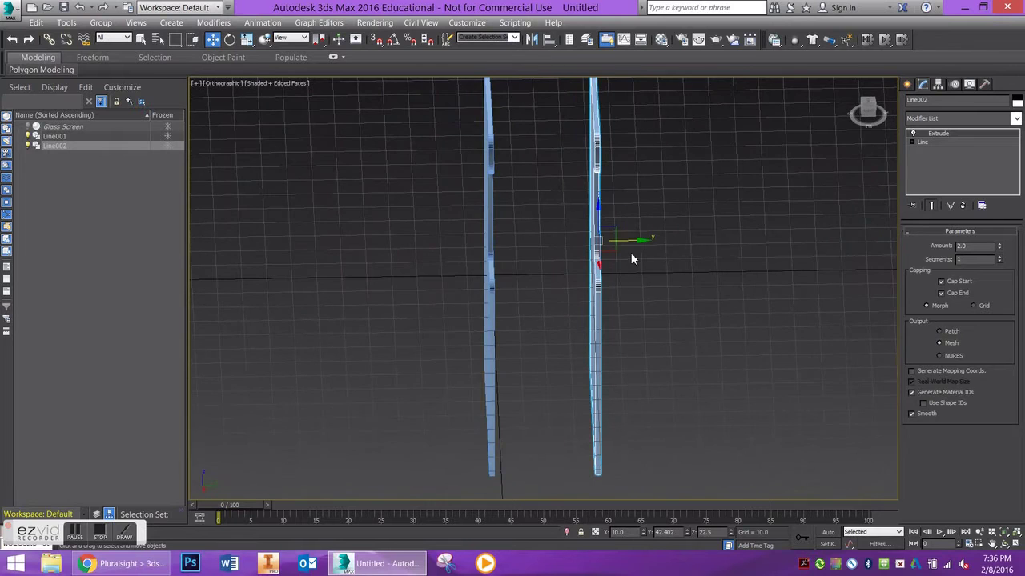
alt+middle_drag(630, 242, 674, 248)
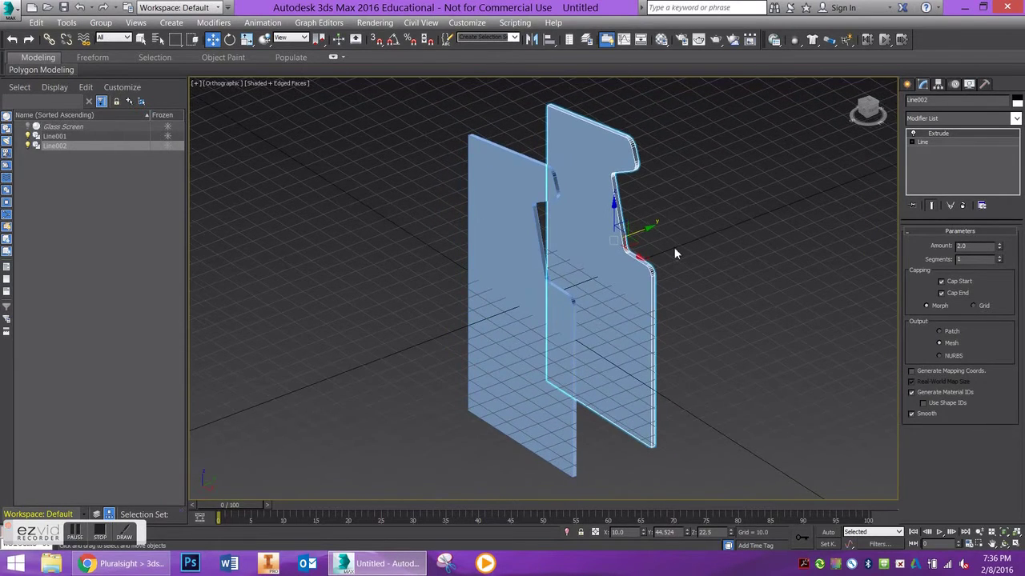
- Convert the panel to Editable Poly and Attach Line001 into Line002
right_click(597, 234)
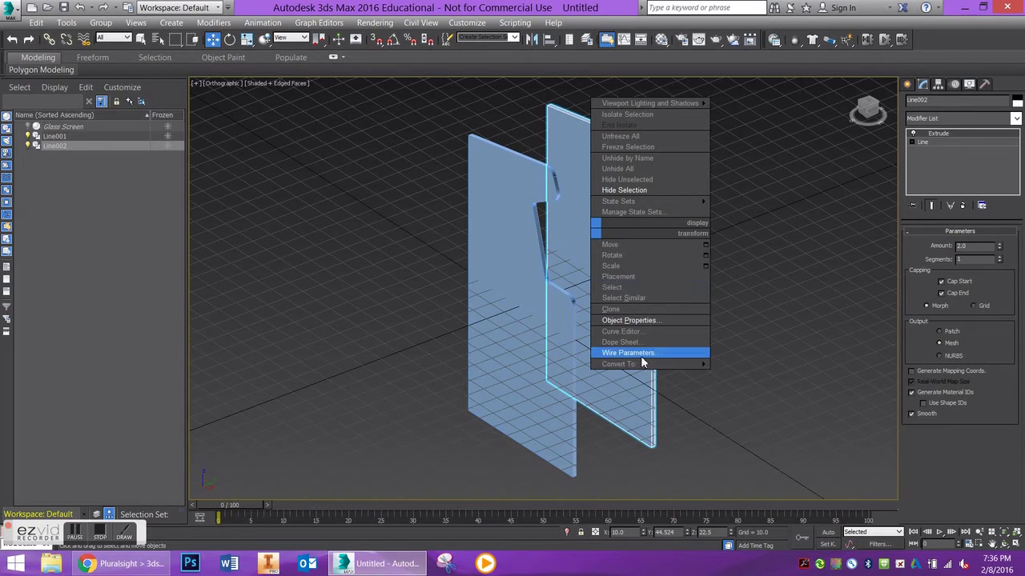
mouse_move(644, 364)
click(752, 376)
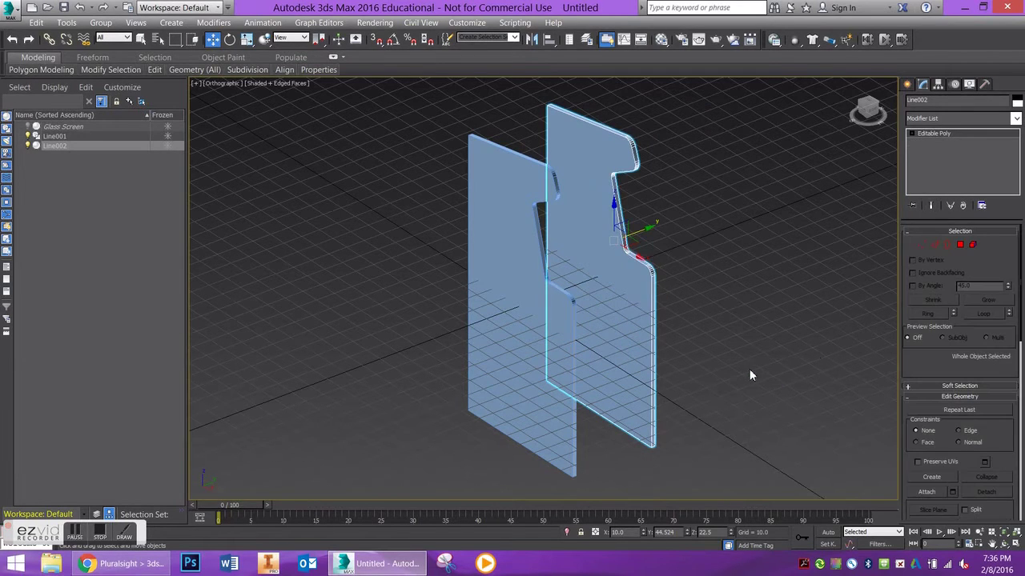
drag(950, 362, 941, 261)
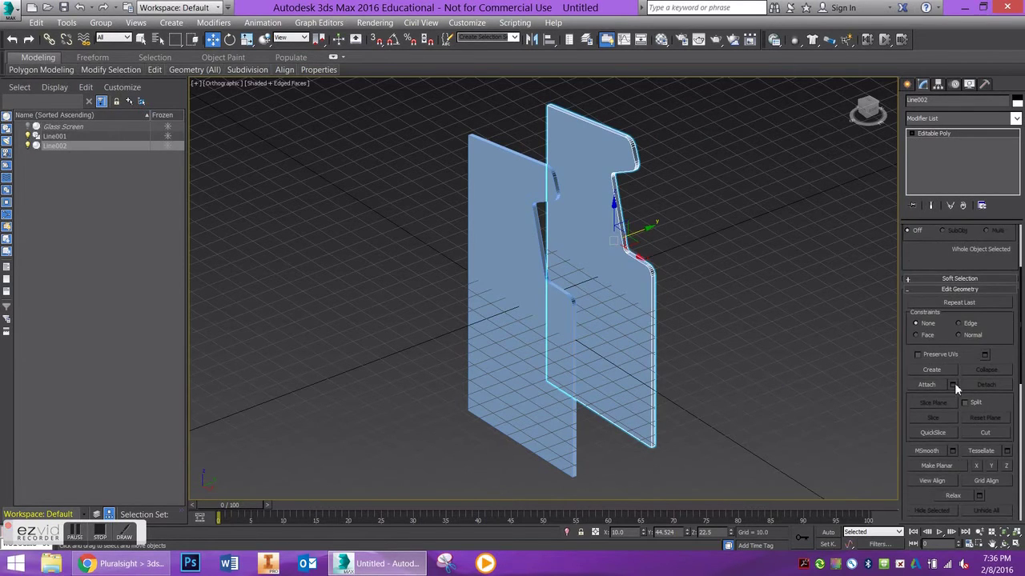
click(926, 385)
click(512, 212)
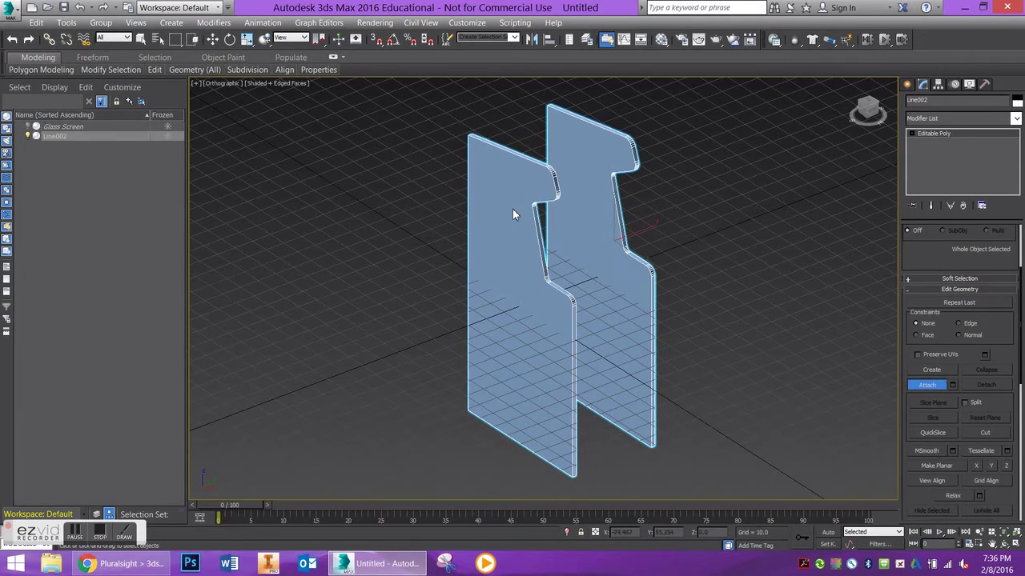
key(w)
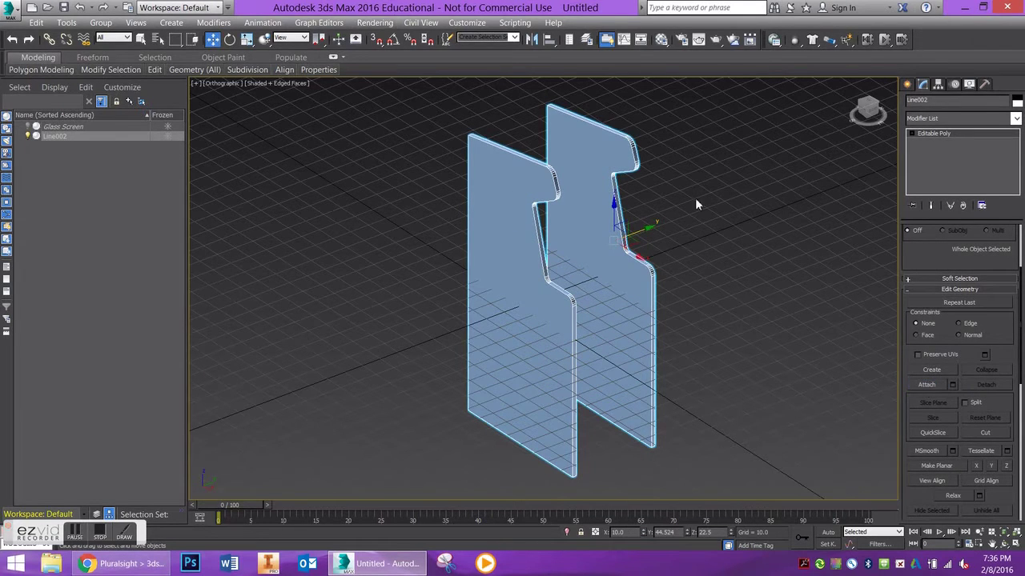
drag(645, 229, 595, 240)
key(ctrl+z)
mouse_move(627, 167)
alt+middle_down()
mouse_move(556, 174)
mouse_move(618, 167)
alt+middle_up()
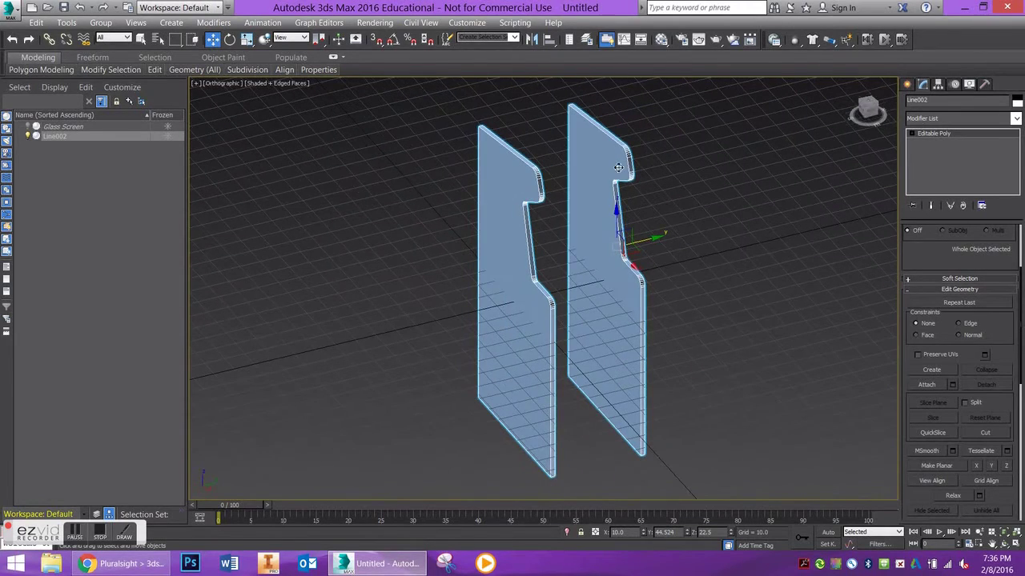
- At Polygon level, select the inner faces of both side panels
click(911, 133)
click(968, 168)
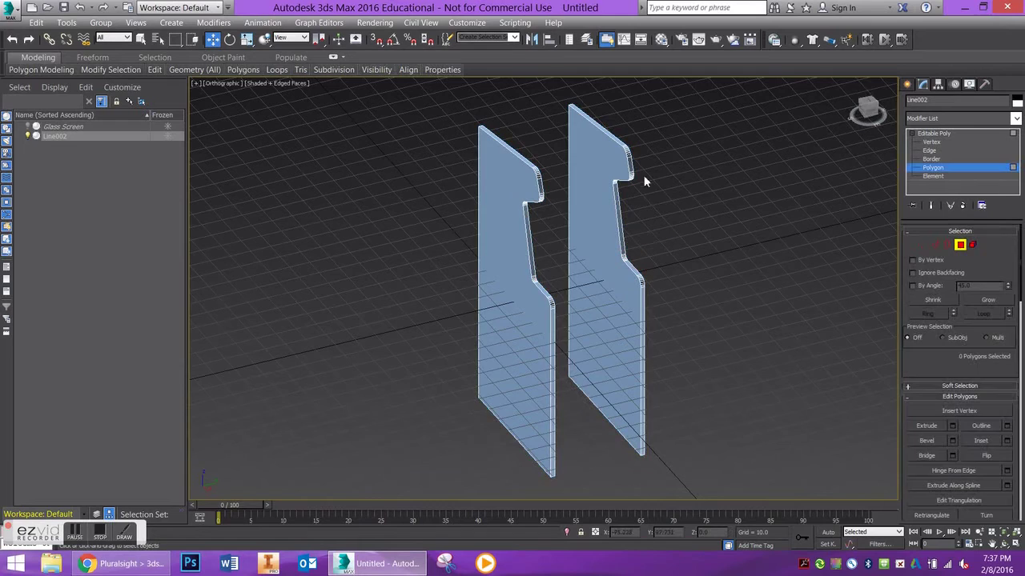
click(604, 164)
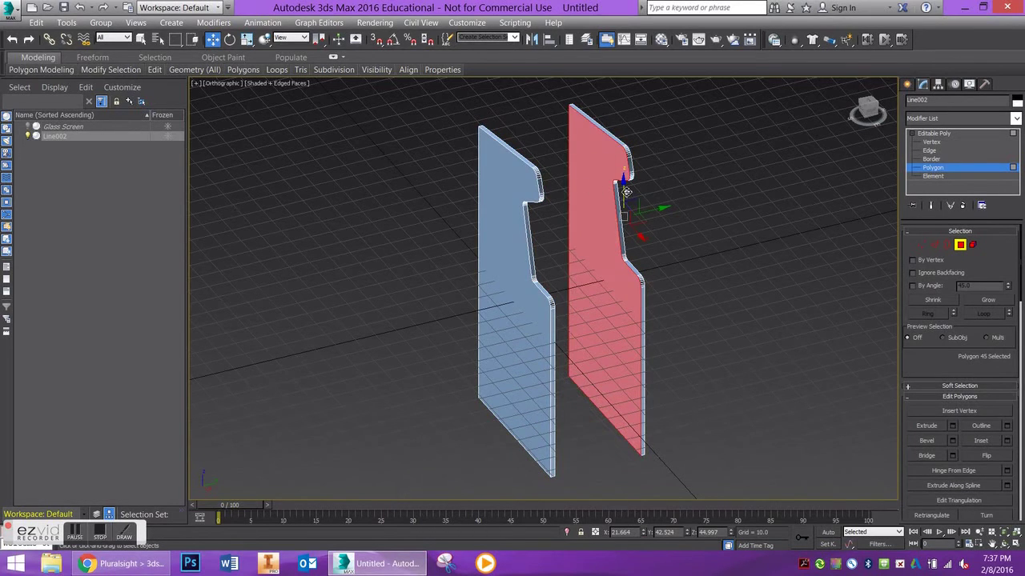
alt+middle_drag(624, 178, 719, 210)
ctrl+click(604, 204)
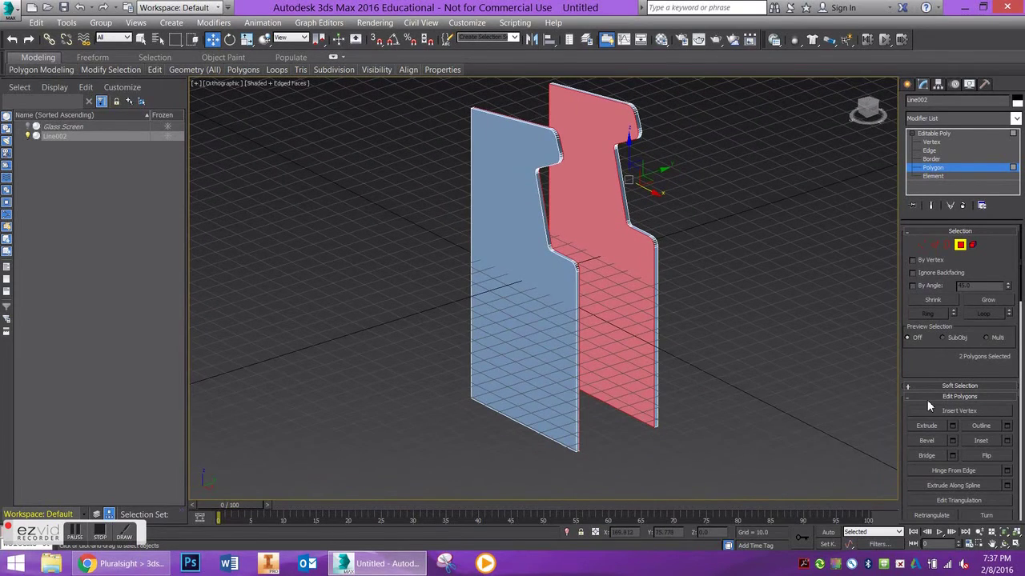
- Inset the selected faces by 1.5, then Bridge them into one cabinet body
click(1007, 441)
scroll(638, 165, up, 5)
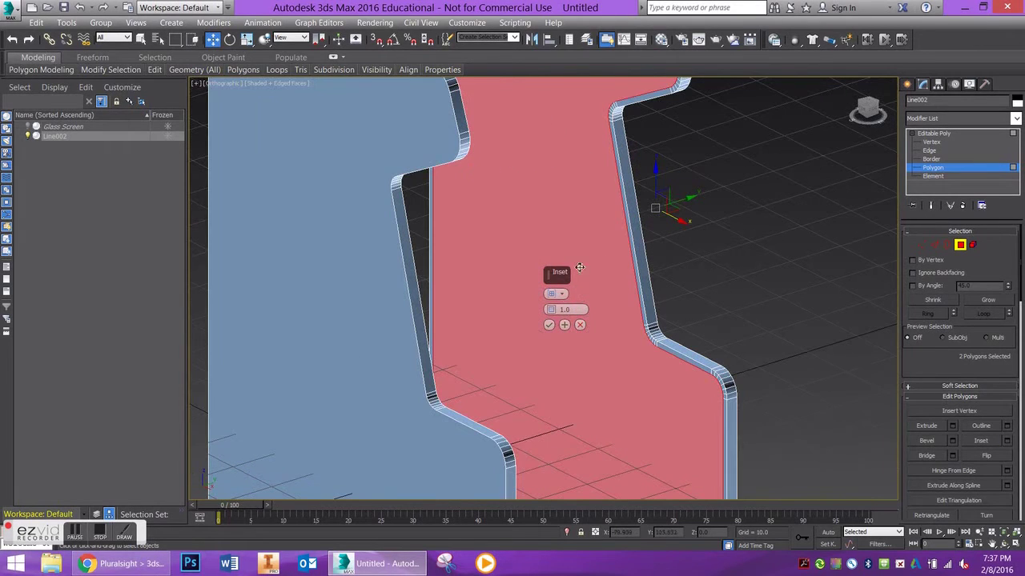
drag(551, 312, 551, 280)
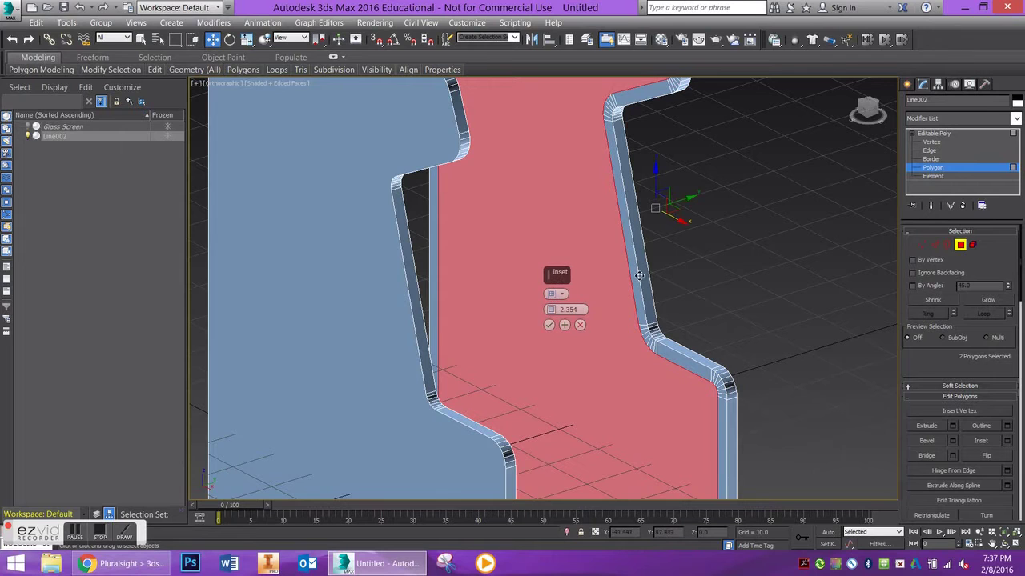
drag(552, 313, 556, 319)
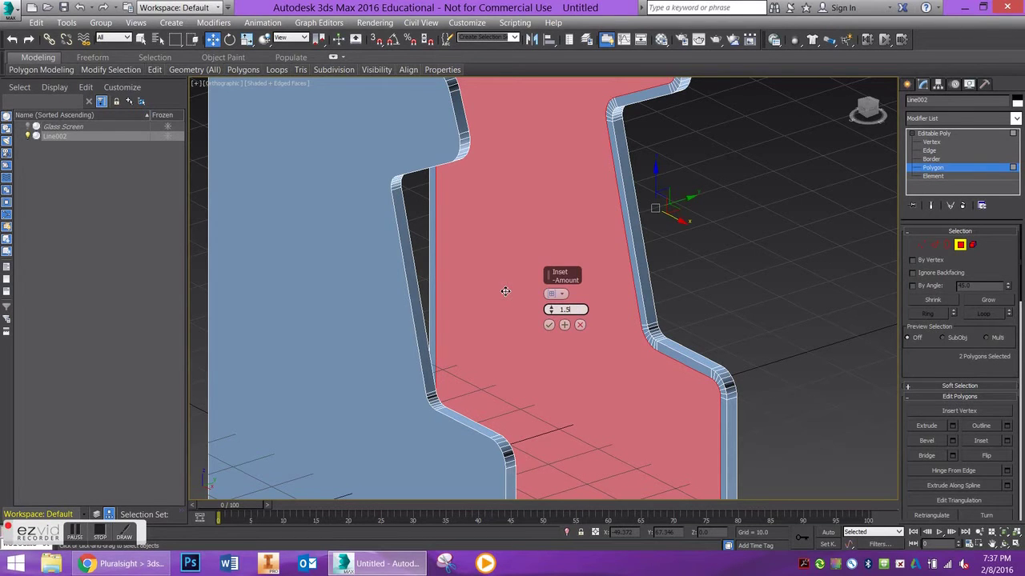
click(549, 325)
alt+middle_drag(581, 363, 603, 364)
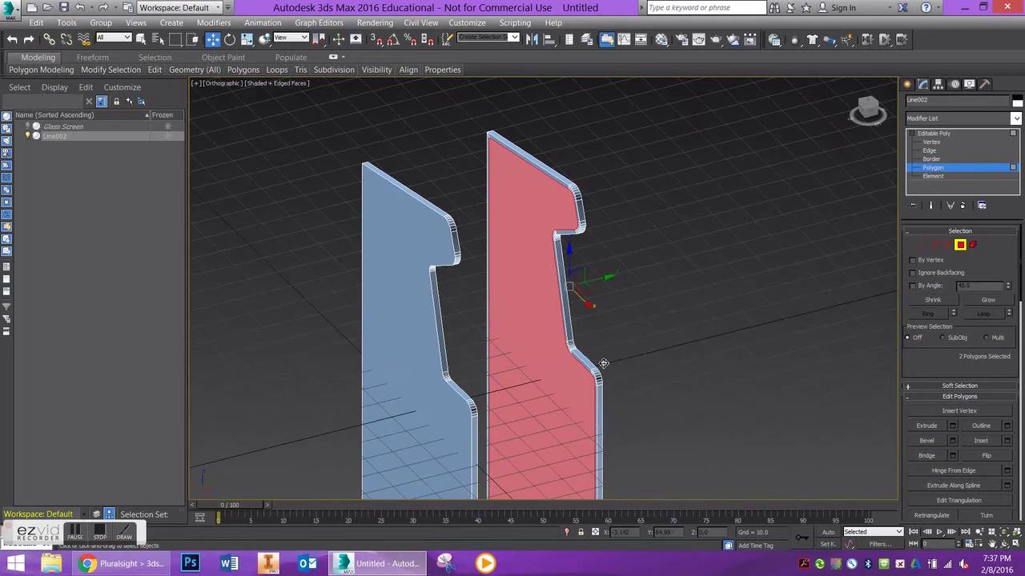
click(926, 456)
alt+middle_drag(784, 457, 686, 291)
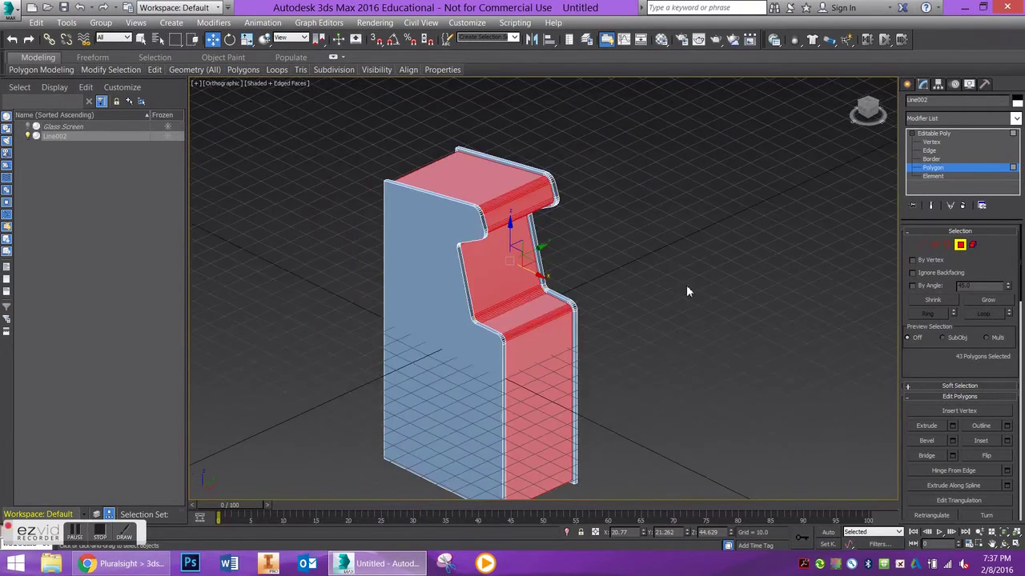
- In the Right view, select the right column of vertices and move them outward along X
click(880, 120)
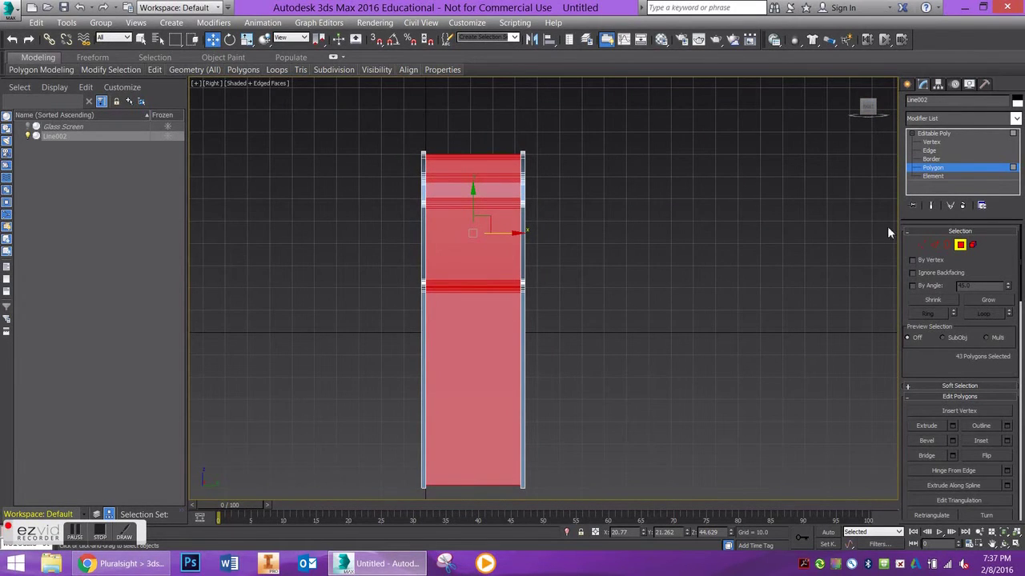
click(920, 245)
drag(475, 436, 498, 538)
mouse_move(554, 234)
mouse_down()
mouse_move(574, 233)
mouse_move(556, 232)
mouse_up()
- Return to the perspective view, clear the vertex selection and orbit around the widened cabinet
key(shift+z)
alt+middle_drag(535, 275, 512, 287)
scroll(512, 284, up, 5)
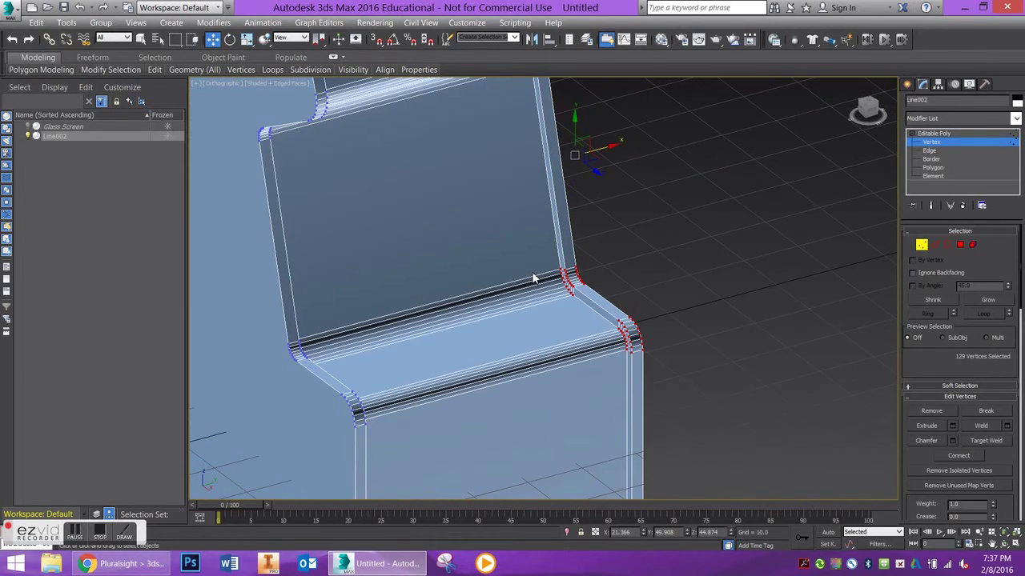
click(501, 246)
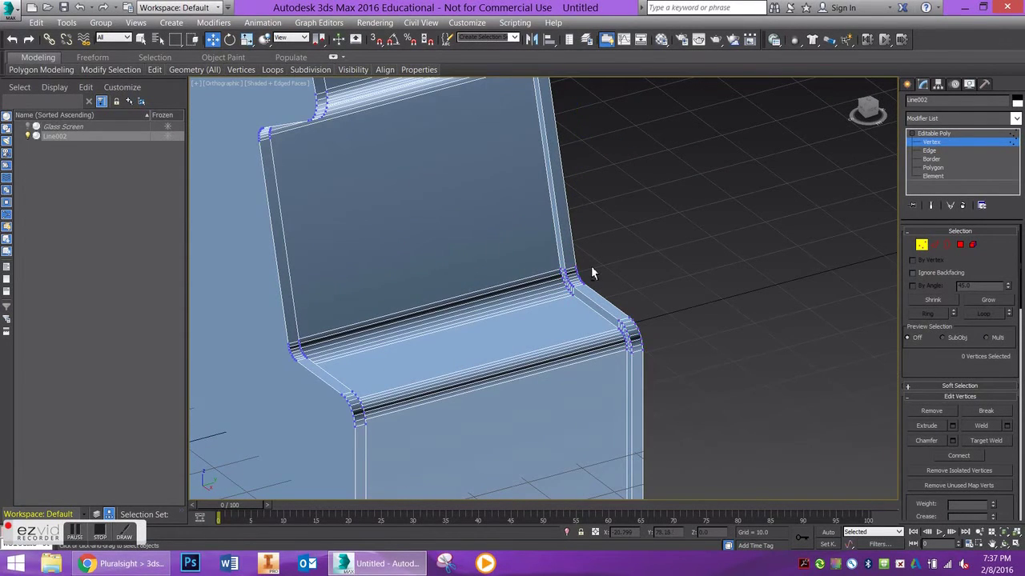
mouse_move(593, 270)
alt+middle_down()
mouse_move(549, 273)
mouse_move(597, 267)
alt+middle_up()
scroll(511, 266, down, 5)
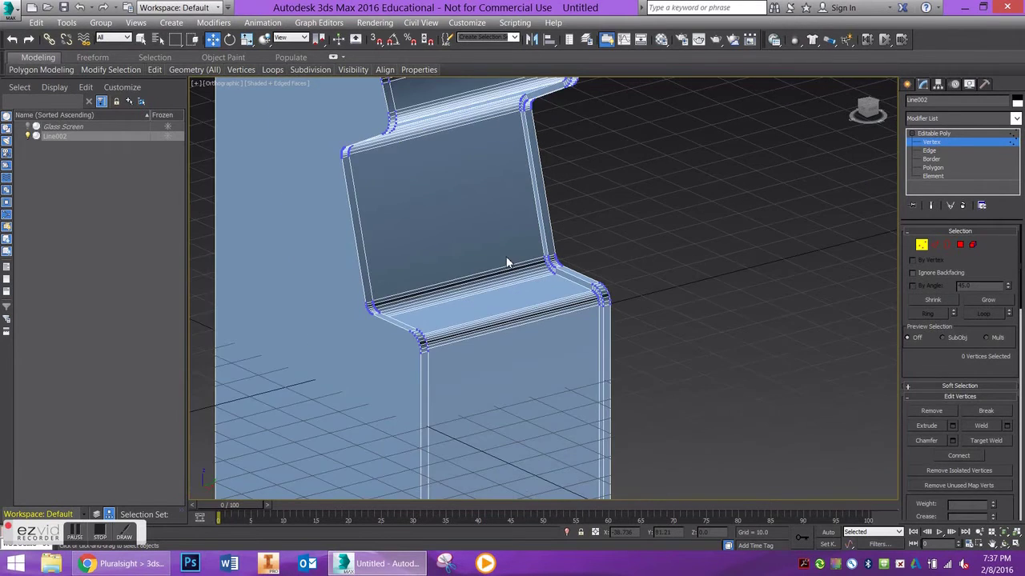
key(alt)
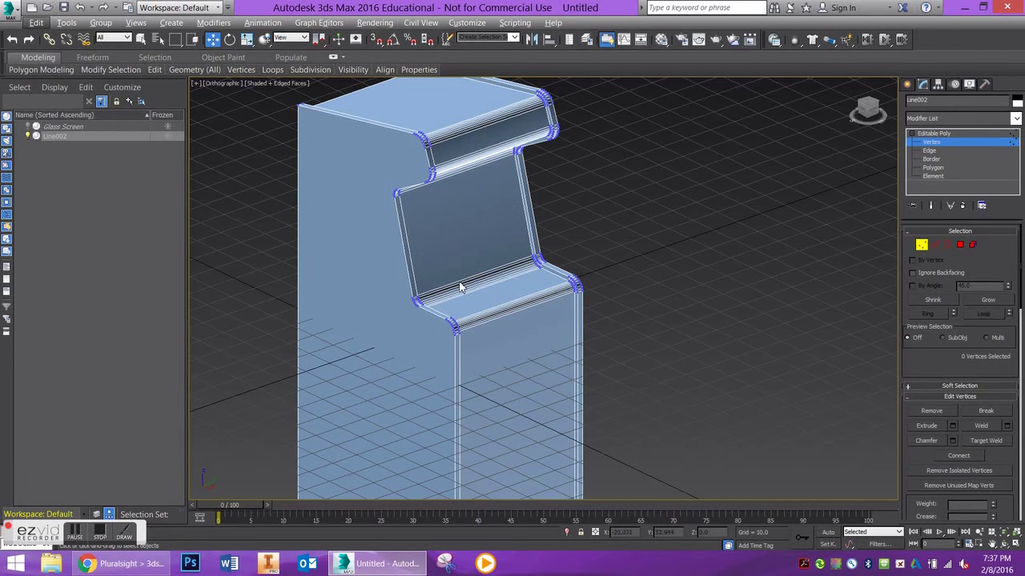
- Clone the cabinet's screen face to a new object named Glass
click(960, 244)
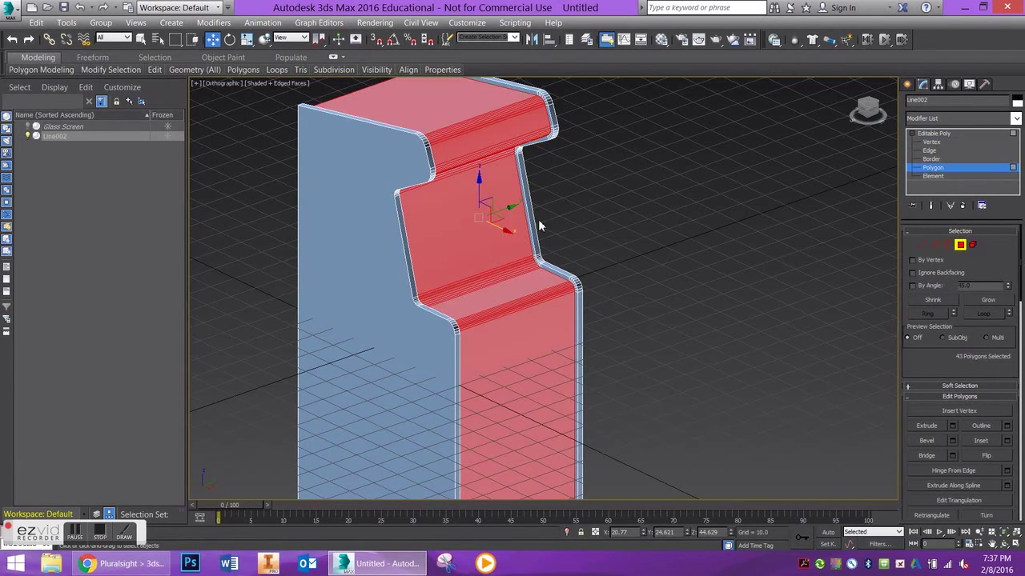
click(471, 221)
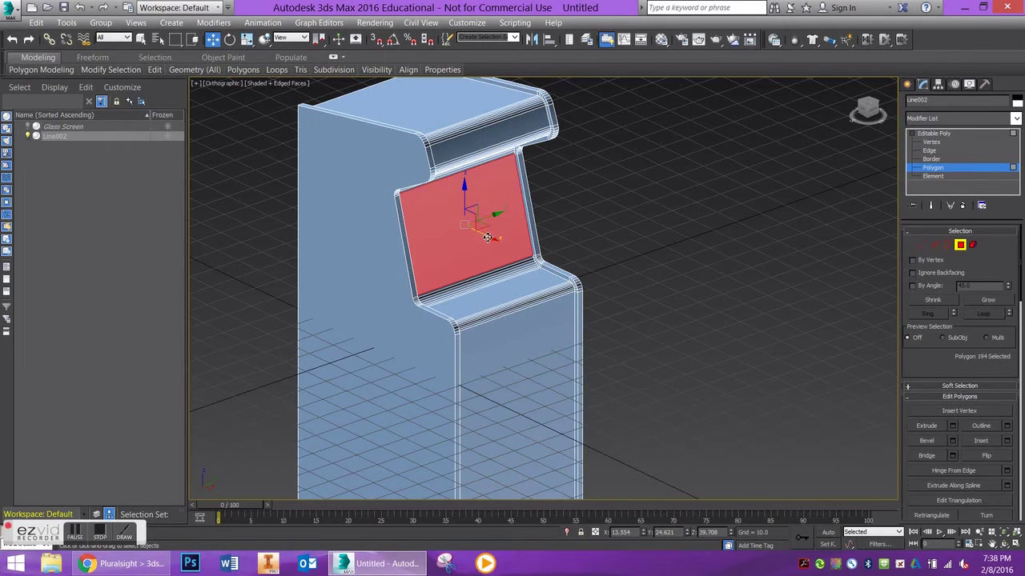
mouse_move(486, 238)
shift+mouse_down()
mouse_move(519, 243)
mouse_move(504, 245)
shift+mouse_up()
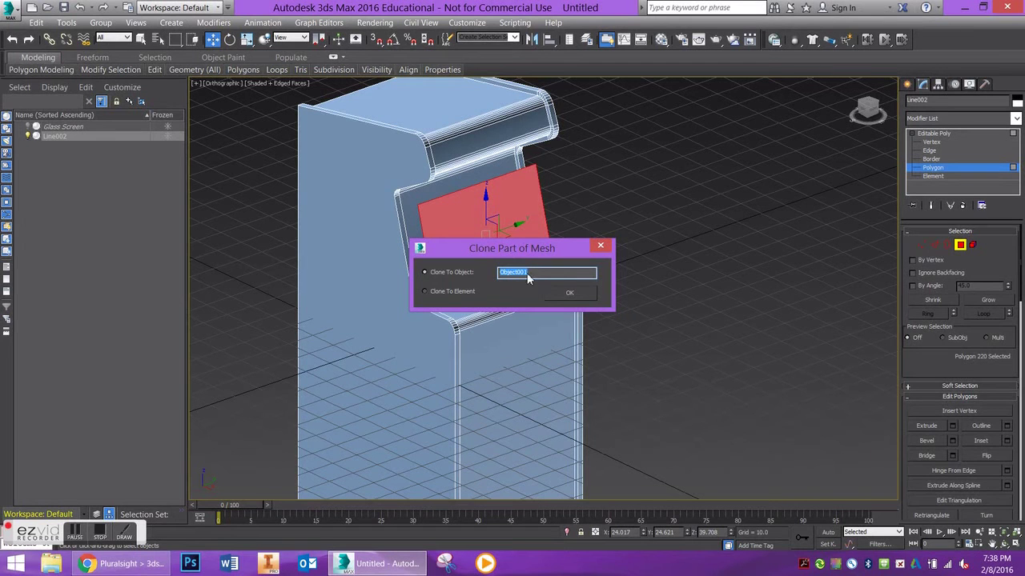
text(Glass)
click(567, 294)
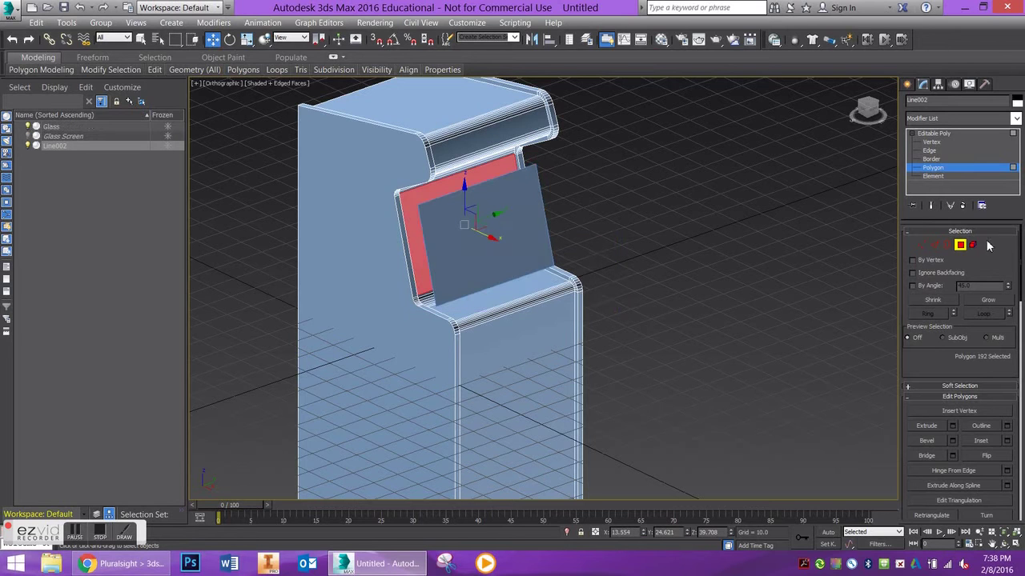
- Hide the Glass object, then reselect the cabinet
click(960, 245)
click(485, 254)
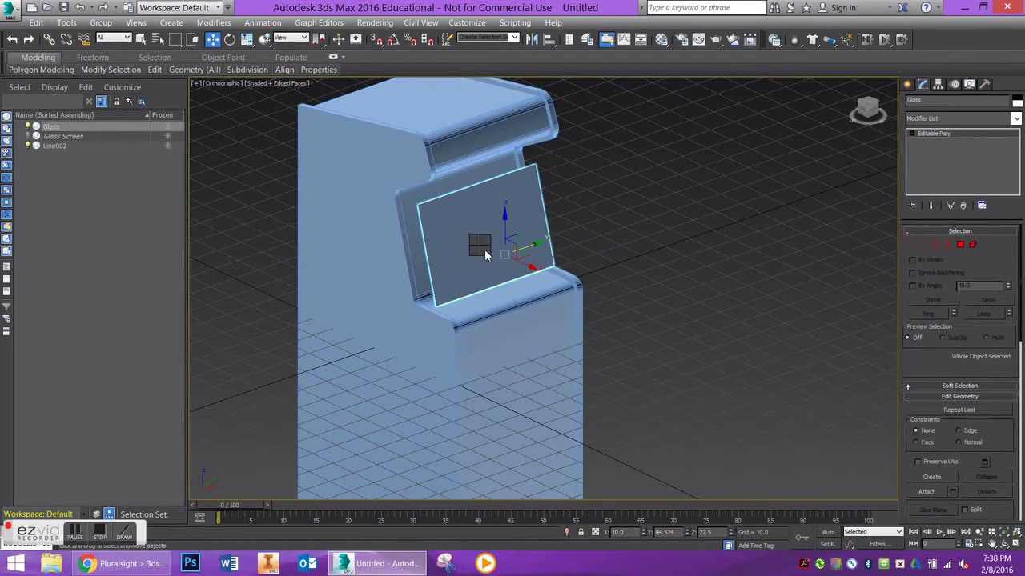
right_click(485, 254)
click(474, 211)
click(477, 223)
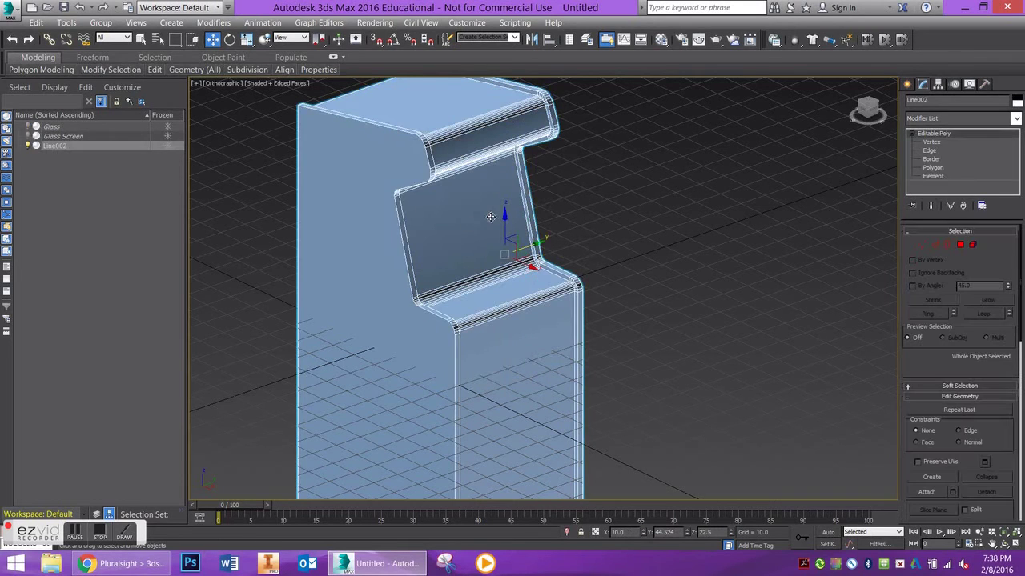
mouse_move(438, 229)
alt+middle_down()
mouse_move(448, 236)
mouse_move(407, 236)
mouse_move(473, 213)
mouse_move(447, 211)
alt+middle_up()
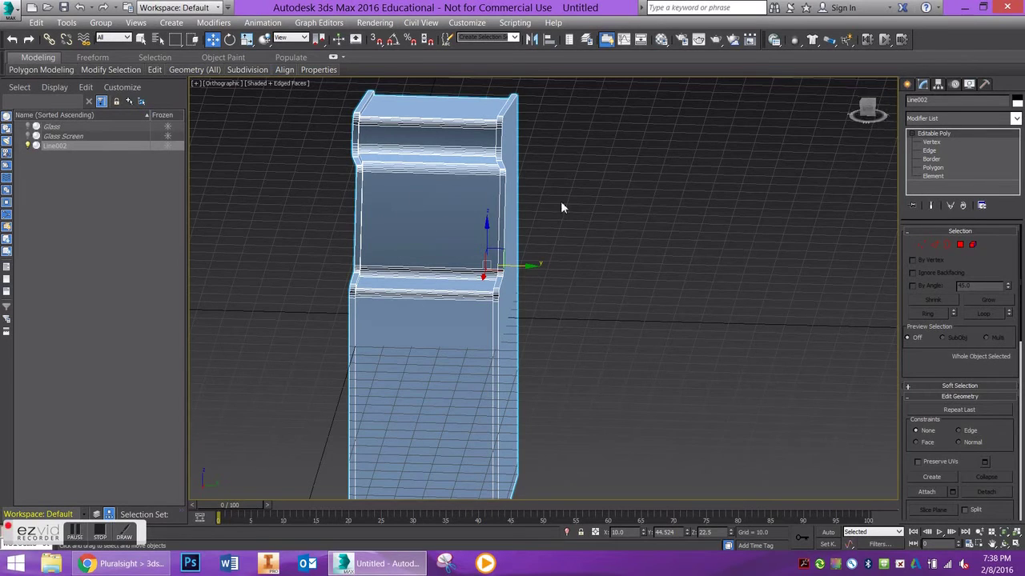
- In Right view, select a horizontal cabinet edge and extend it into a ring
click(868, 113)
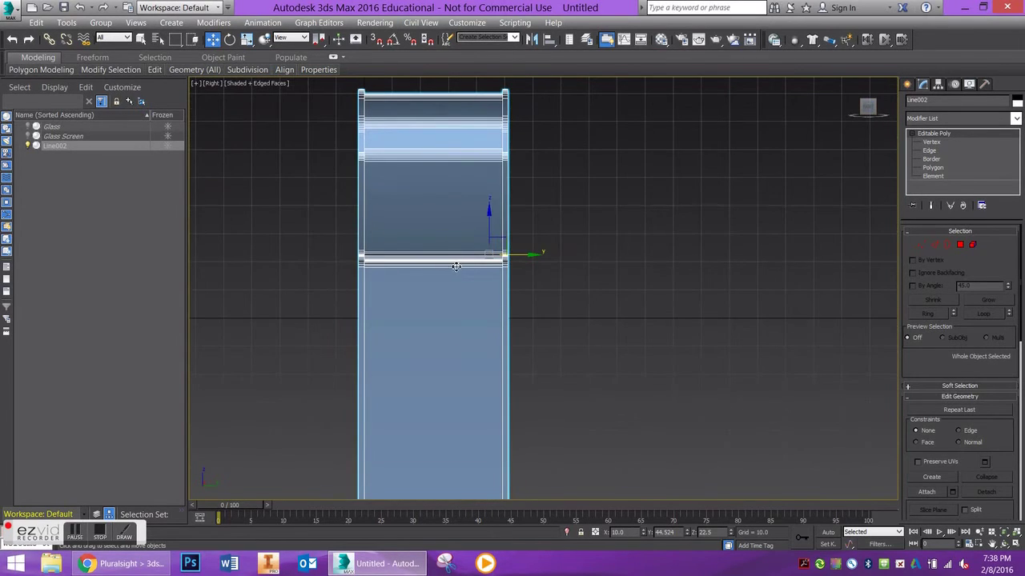
click(933, 245)
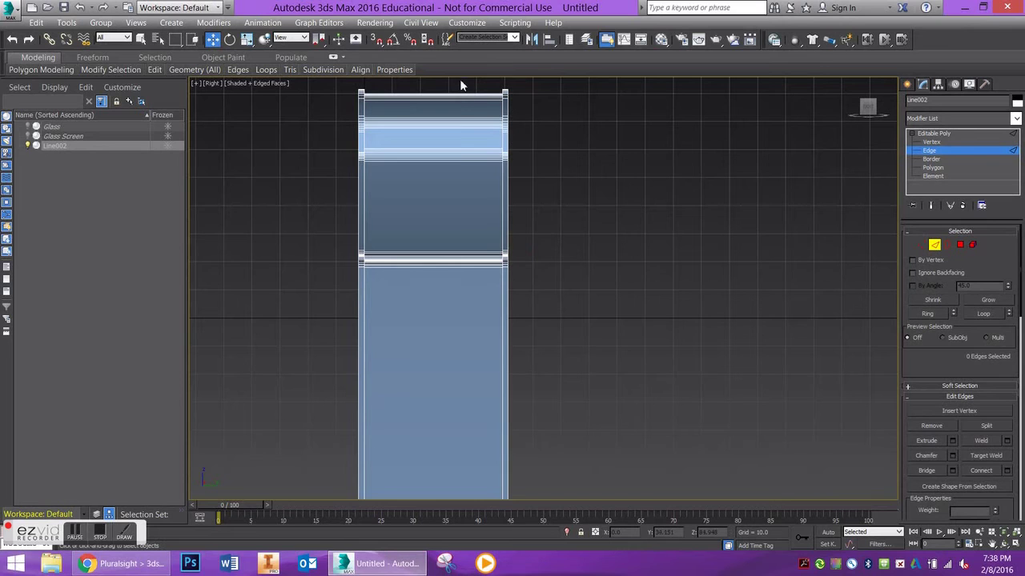
drag(413, 566, 412, 565)
scroll(450, 288, down, 2)
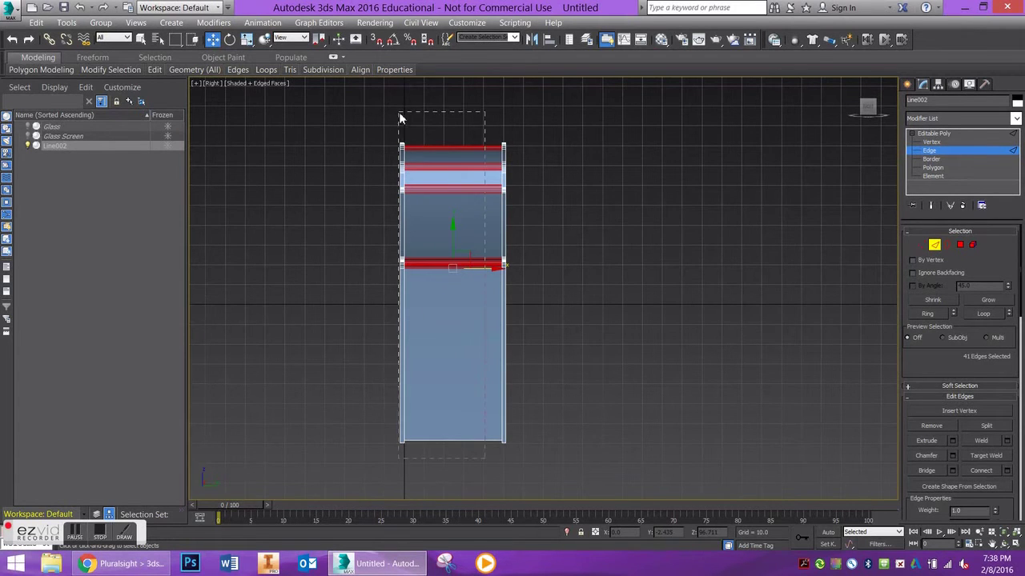
drag(400, 119, 414, 108)
alt+middle_drag(480, 265, 480, 298)
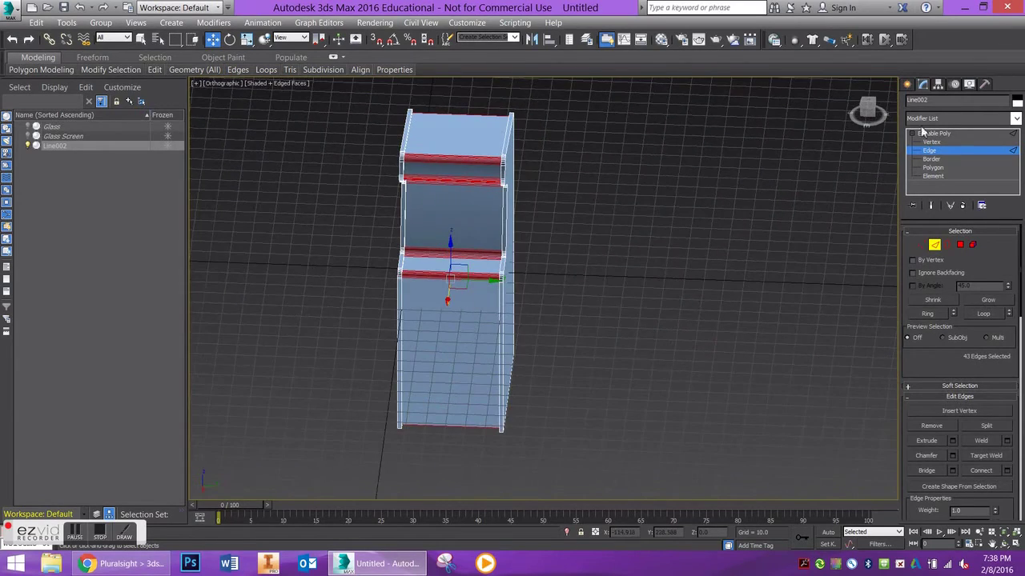
click(873, 114)
scroll(433, 240, up, 3)
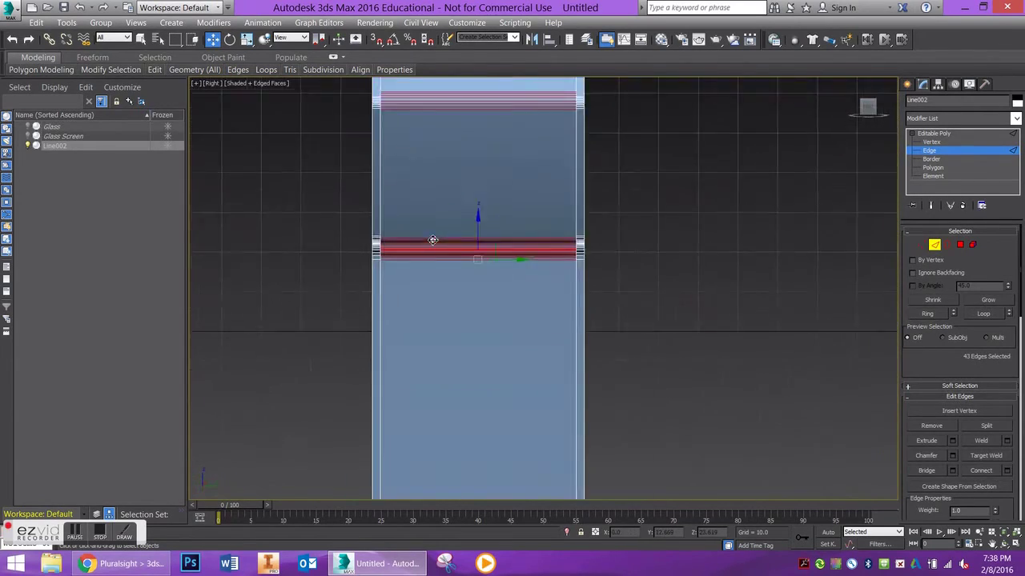
scroll(432, 240, down, 2)
click(492, 247)
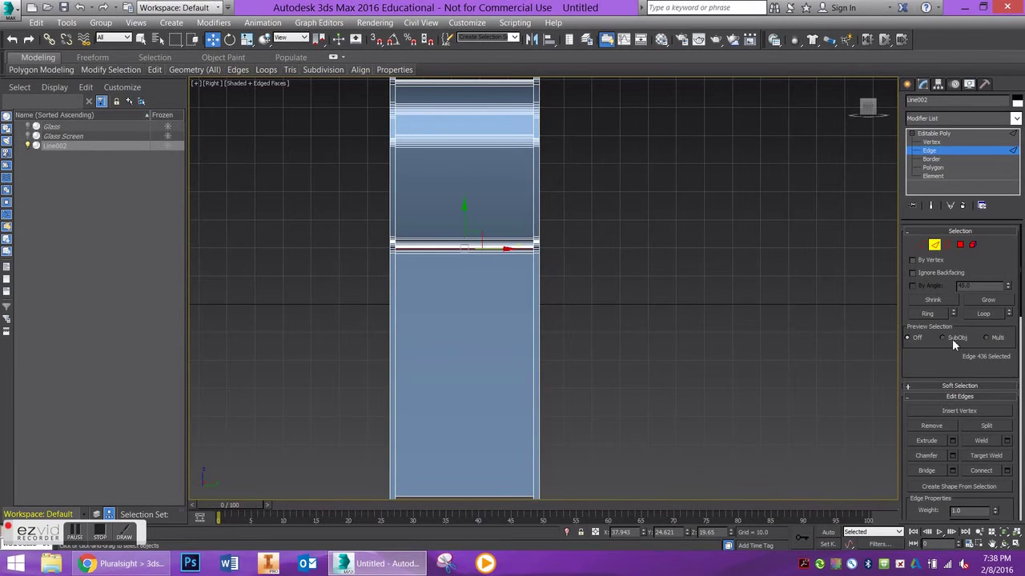
click(931, 315)
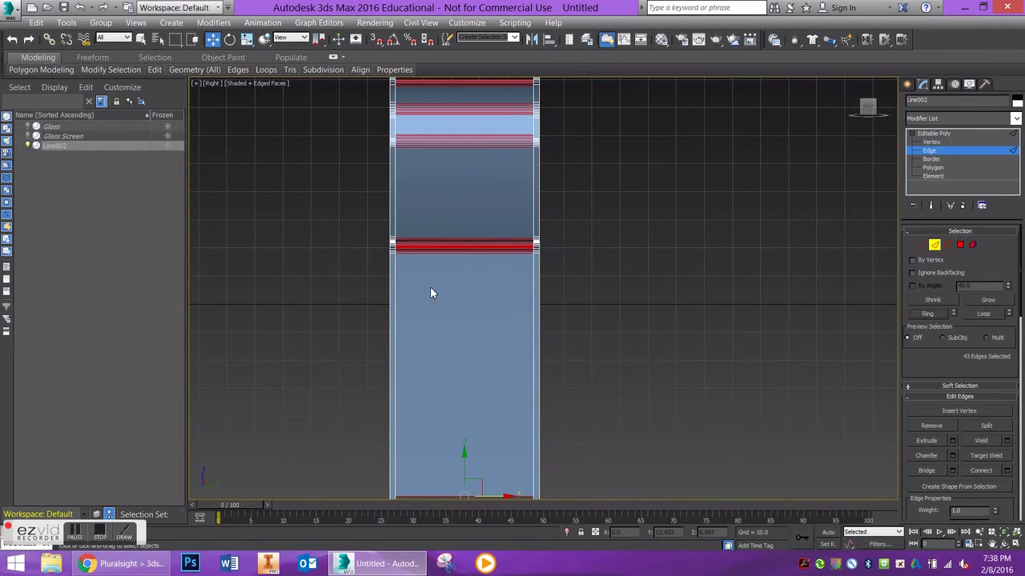
scroll(434, 245, down, 2)
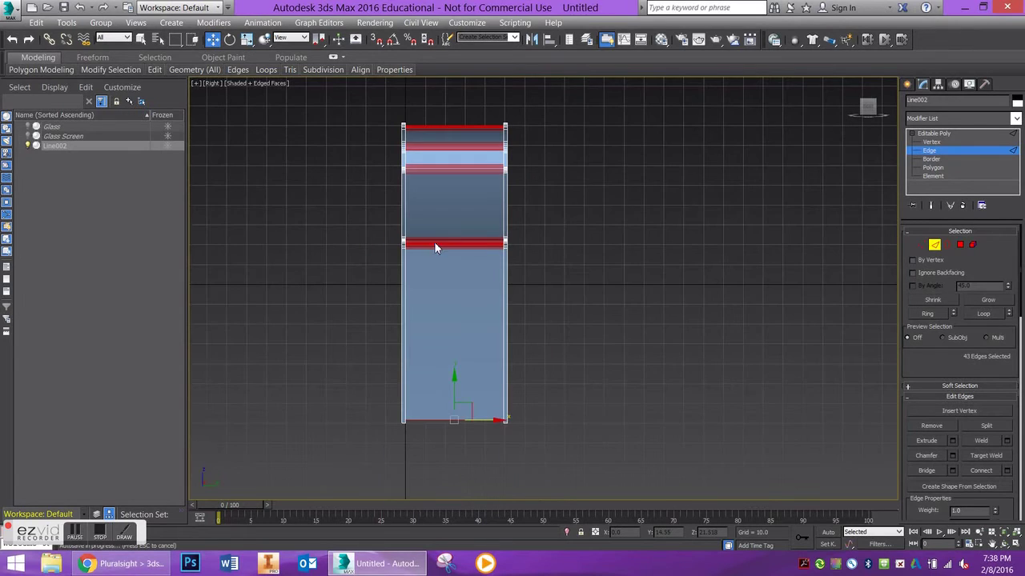
- Connect the edge ring with 2 segments and pinch 63
click(1006, 471)
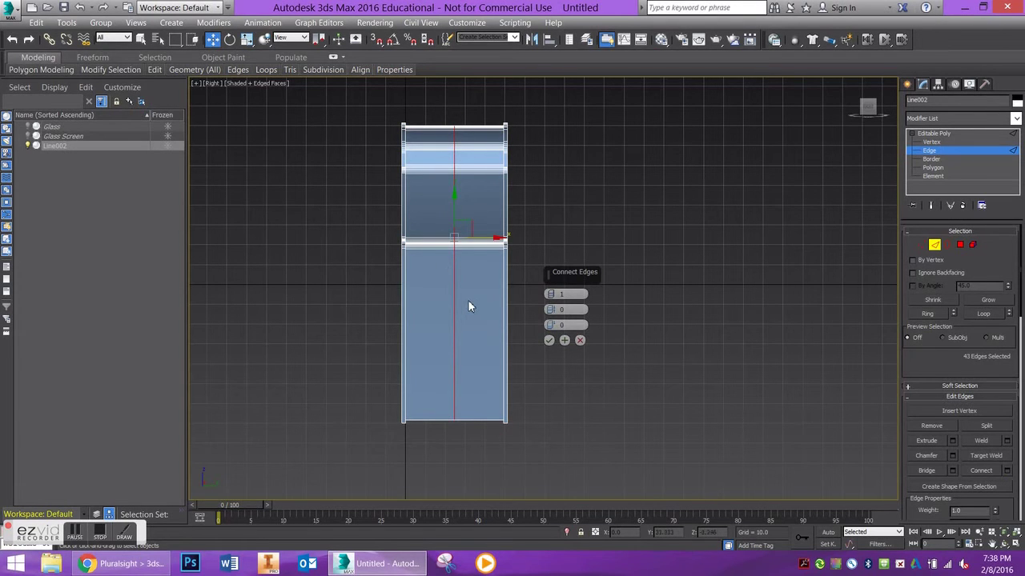
click(552, 294)
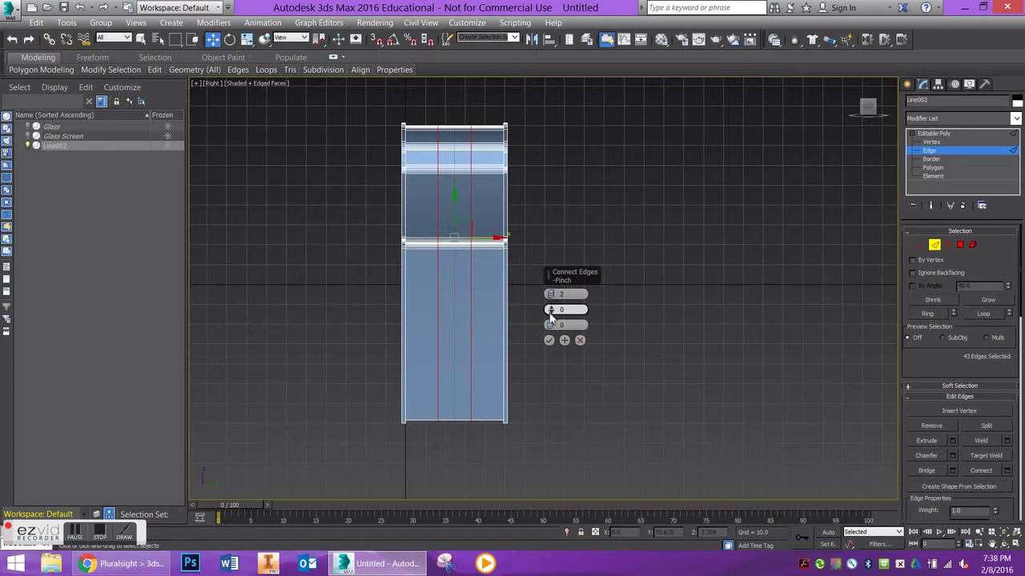
drag(551, 317, 541, 175)
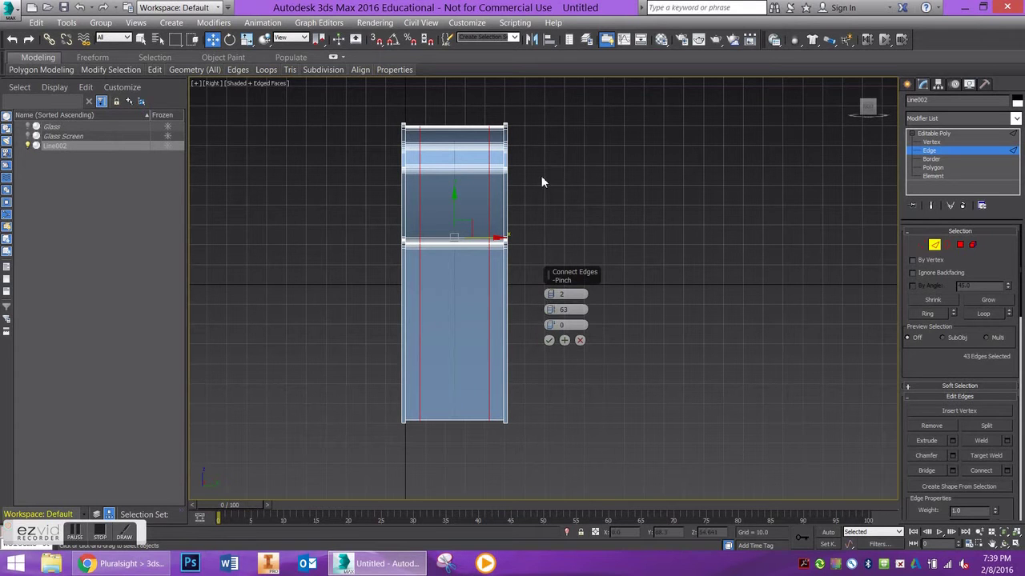
click(549, 341)
alt+middle_drag(544, 345, 478, 277)
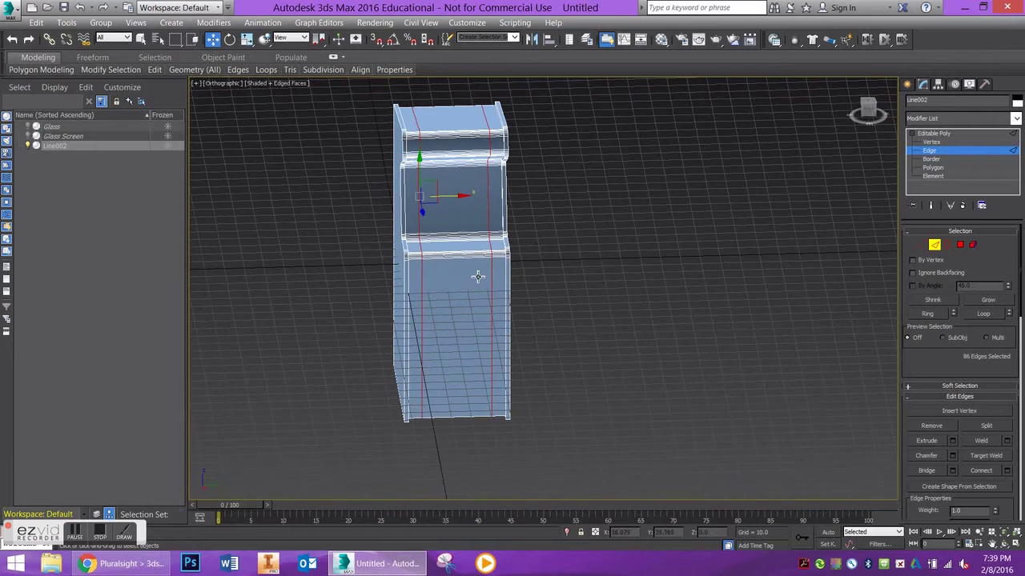
scroll(450, 195, up, 4)
- Inset the cabinet's screen face by an amount of 2.0
key(4)
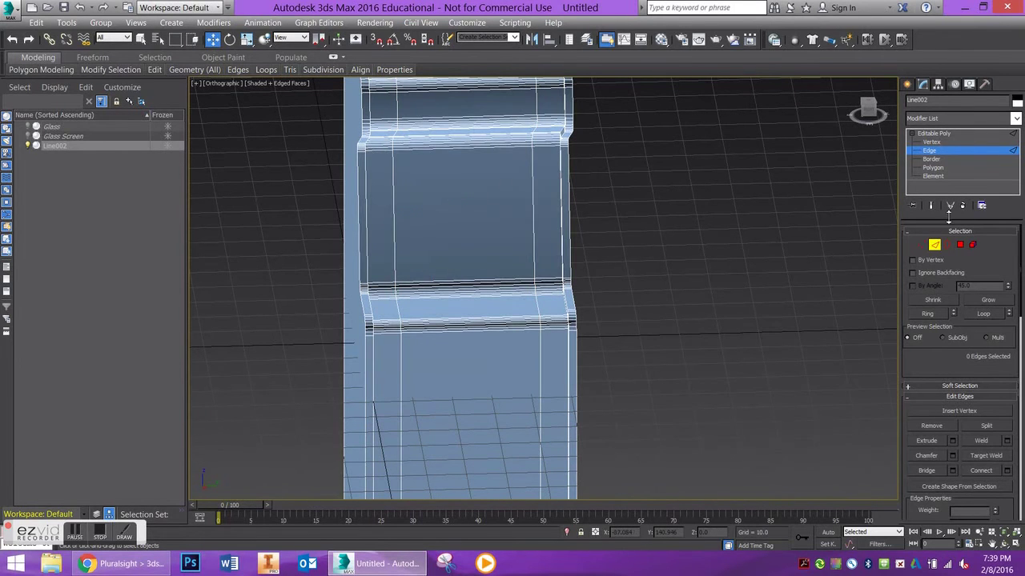
click(462, 182)
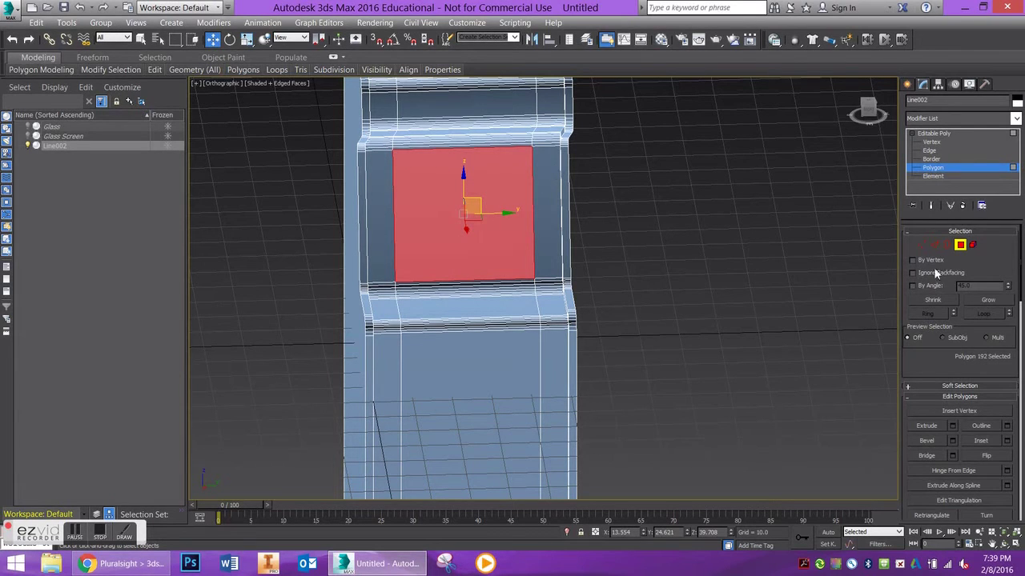
click(991, 442)
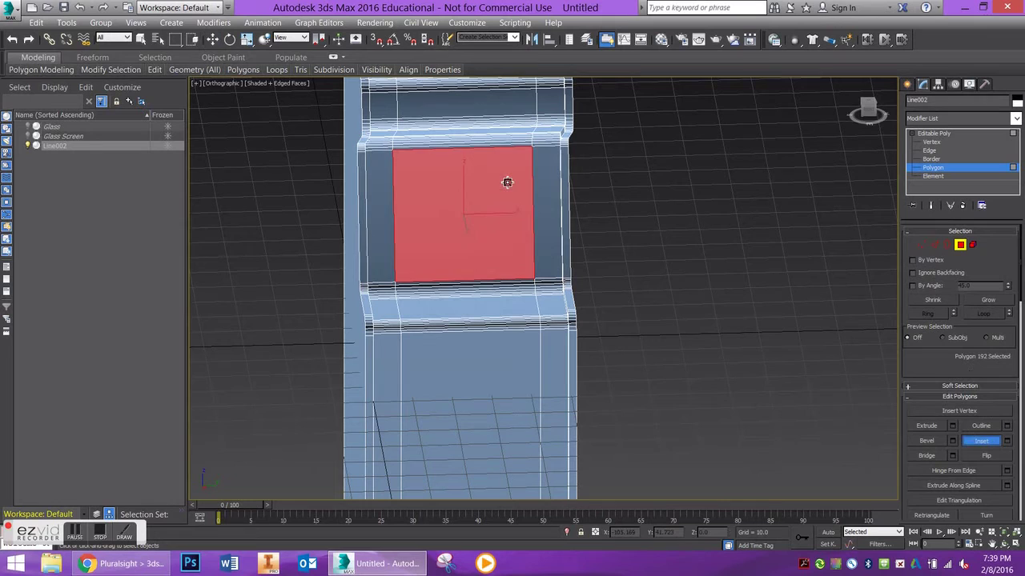
drag(507, 181, 508, 187)
right_click(496, 187)
click(1007, 442)
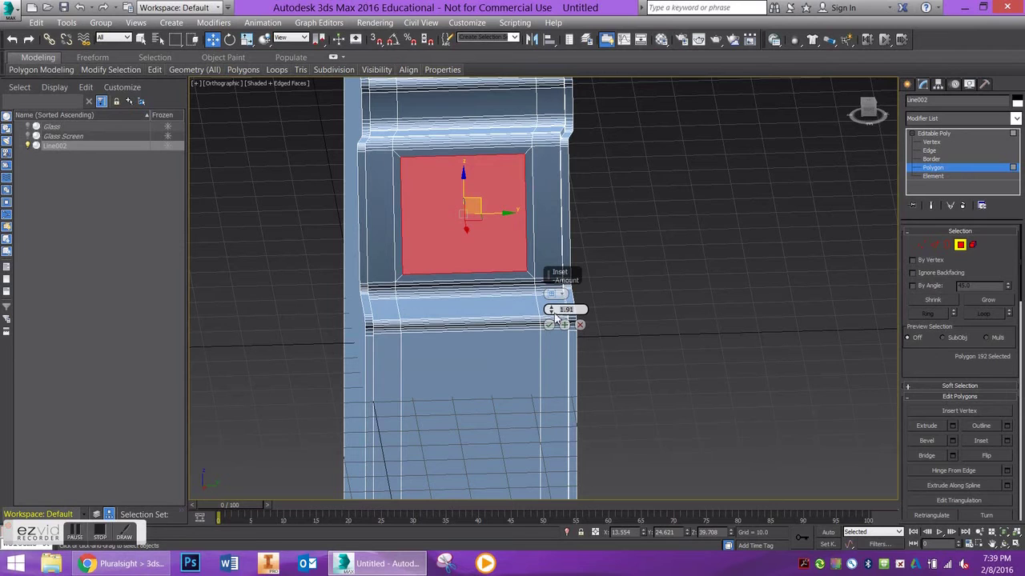
text(2)
key(Return)
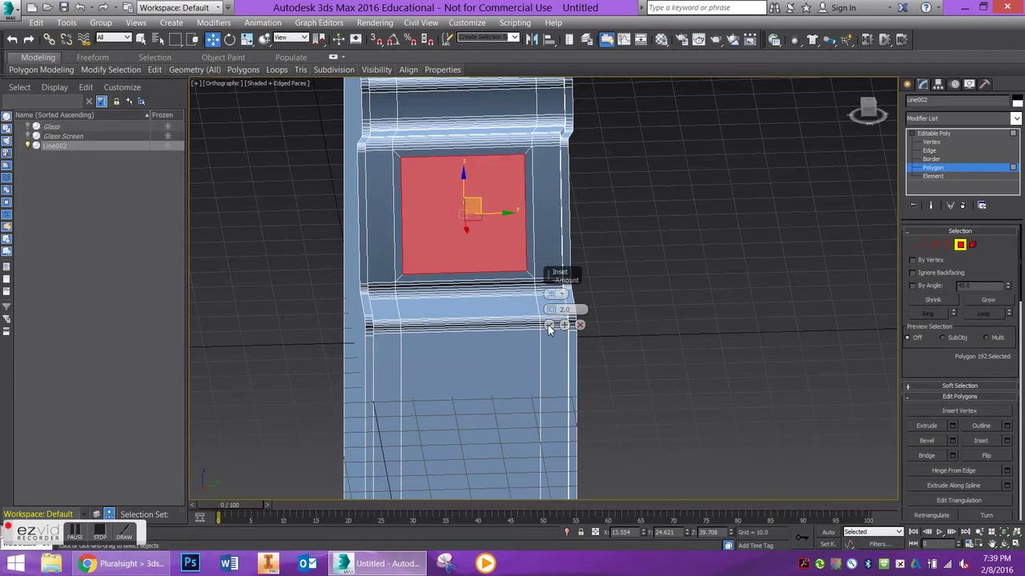
click(933, 427)
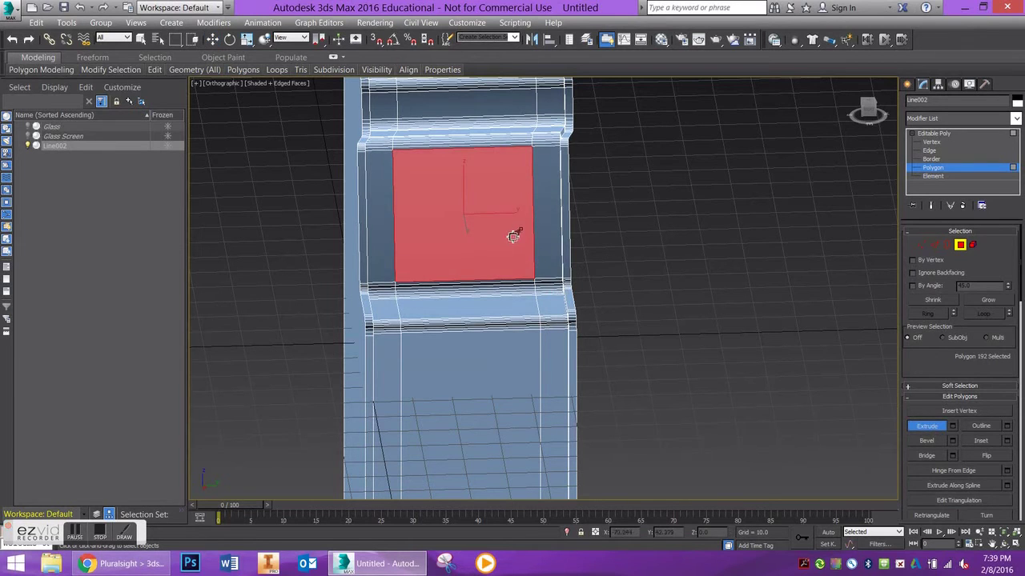
click(1006, 440)
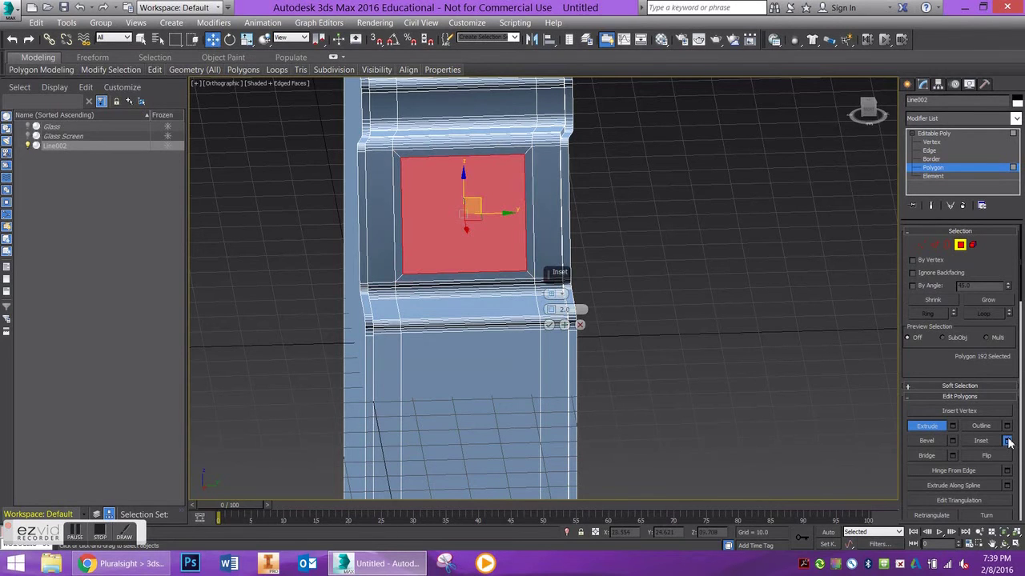
click(550, 325)
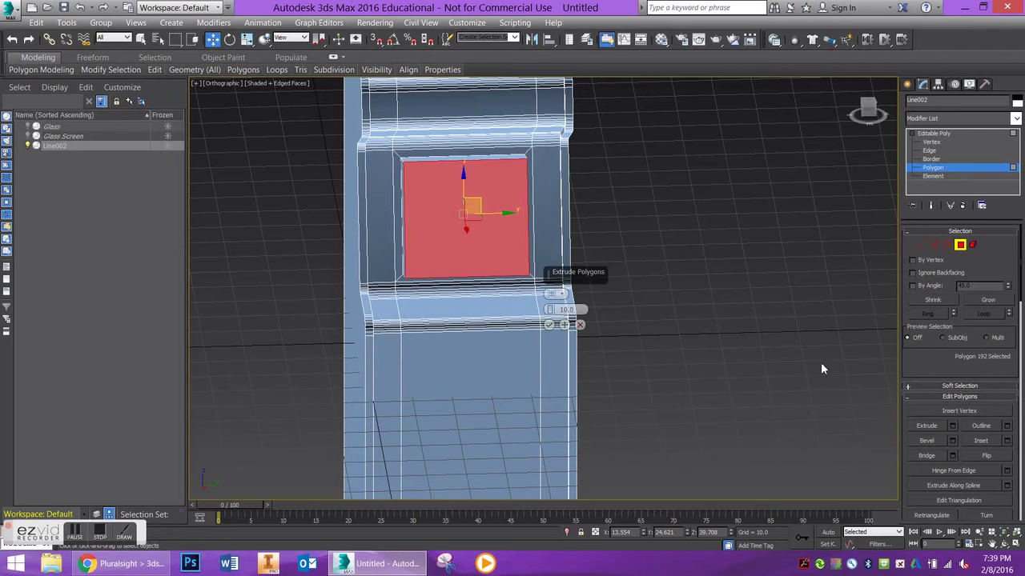
- Extrude the inset screen face inward with a height of -5.0
drag(551, 312, 549, 421)
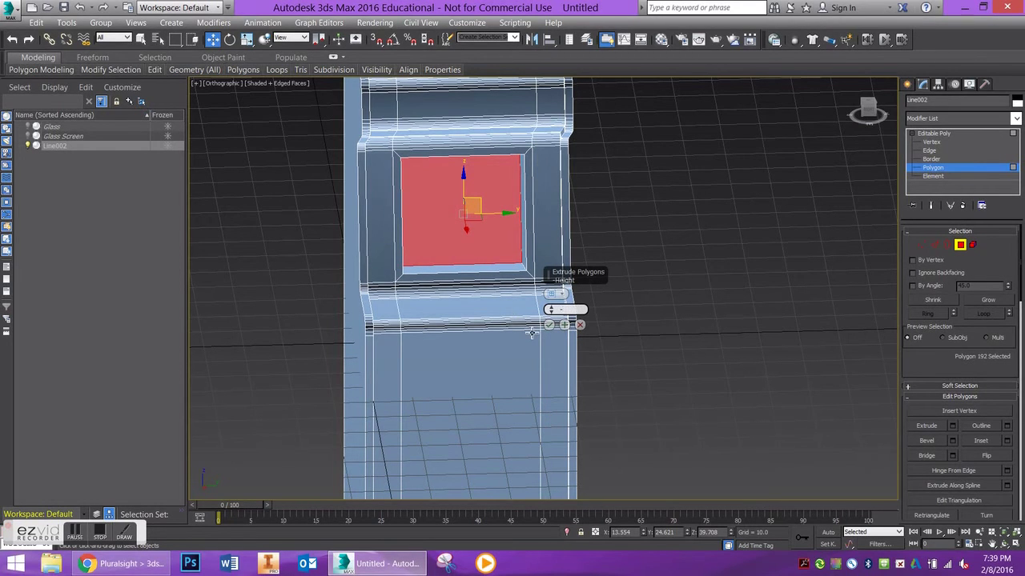
text(17.0)
alt+middle_drag(481, 247, 436, 256)
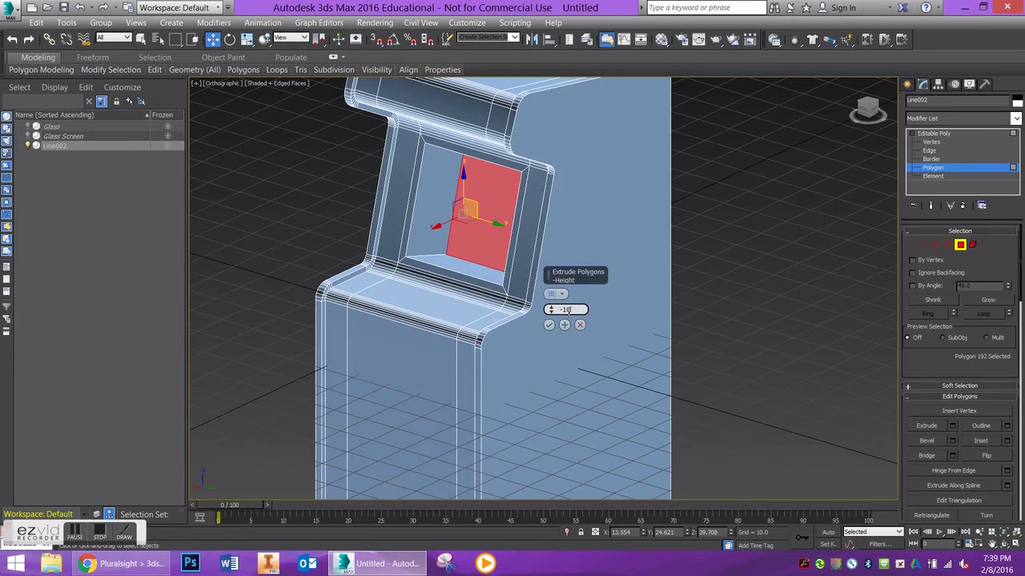
text(0)
key(Return)
alt+middle_drag(412, 314, 440, 313)
alt+middle_drag(503, 314, 522, 314)
click(569, 309)
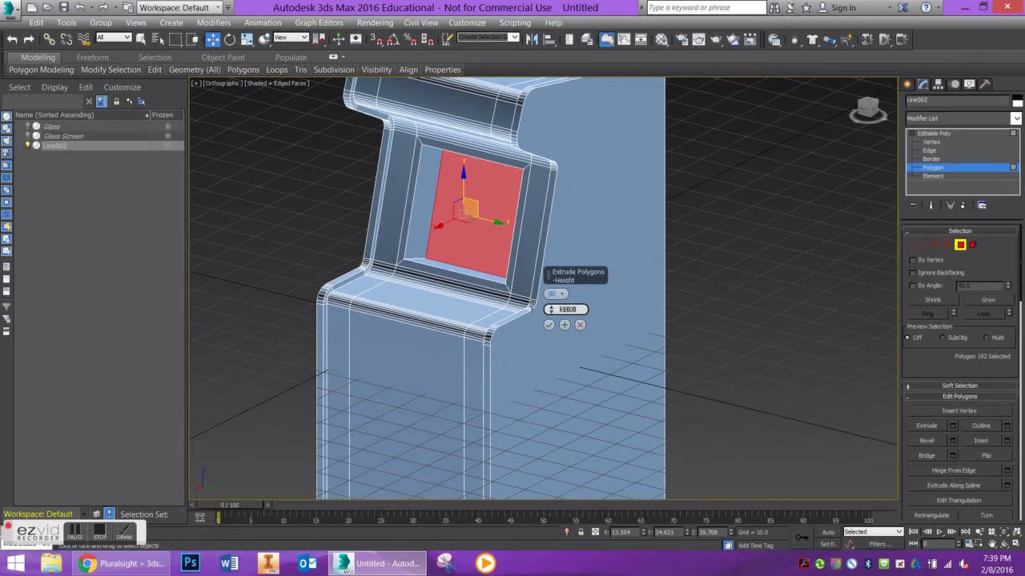
text(-5)
key(Return)
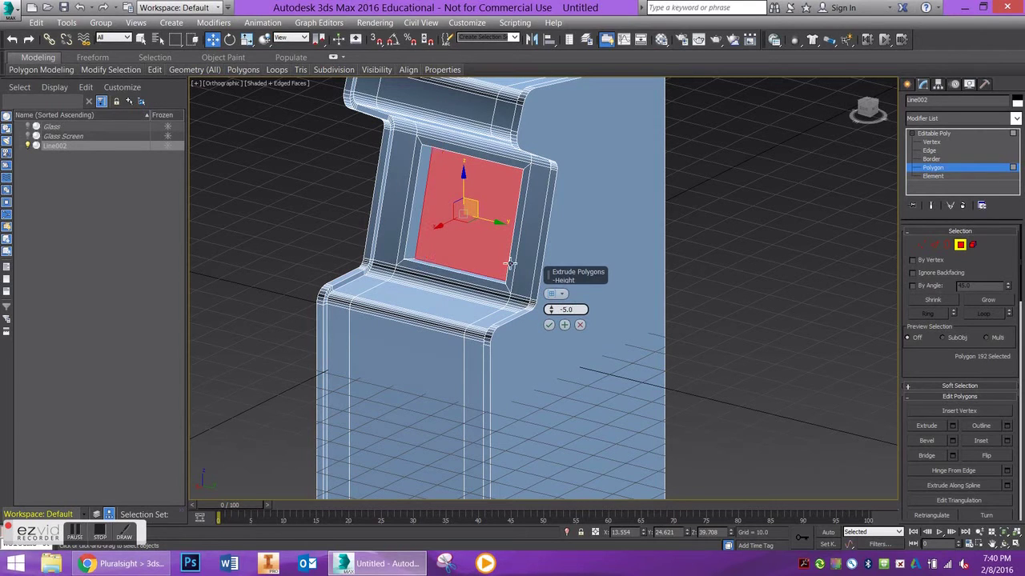
click(550, 325)
alt+middle_drag(528, 317, 480, 201)
scroll(480, 202, up, 3)
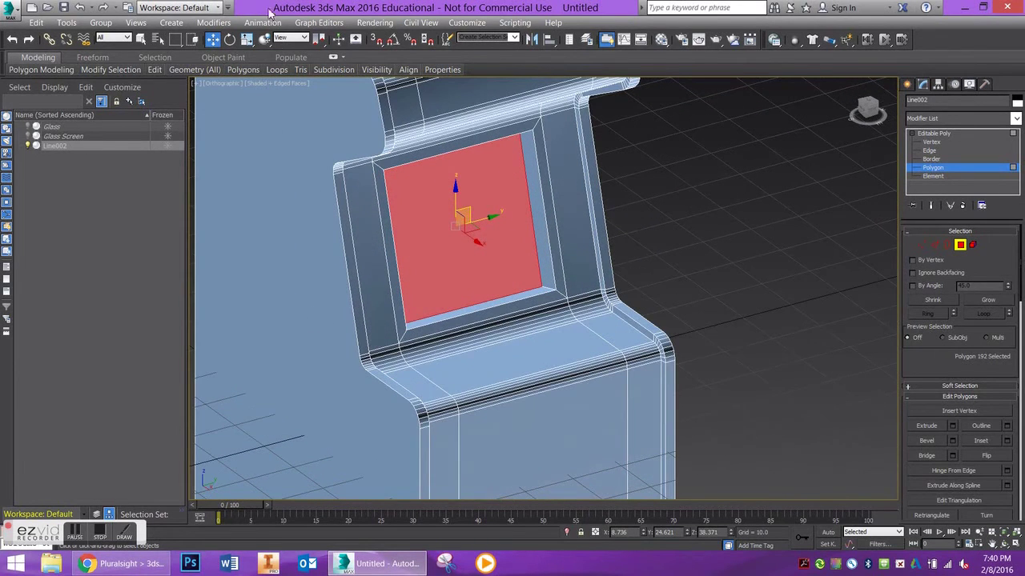
- Uniformly scale the recessed screen face down slightly, constraining scaling to the ZX plane
click(249, 42)
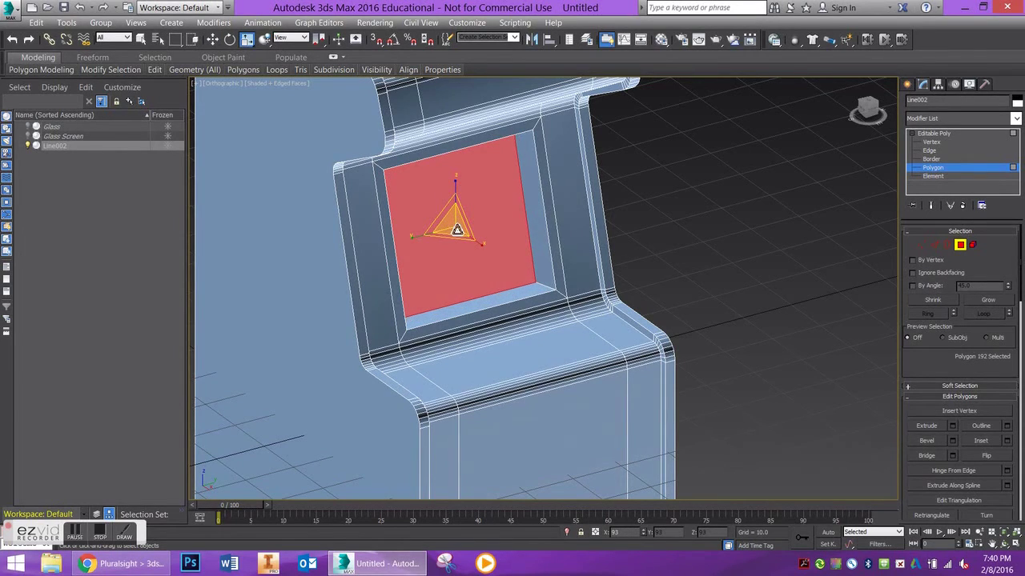
alt+middle_drag(484, 227, 447, 227)
scroll(476, 207, up, 3)
drag(448, 227, 446, 229)
alt+middle_drag(446, 229, 538, 265)
scroll(558, 266, down, 2)
key(F8)
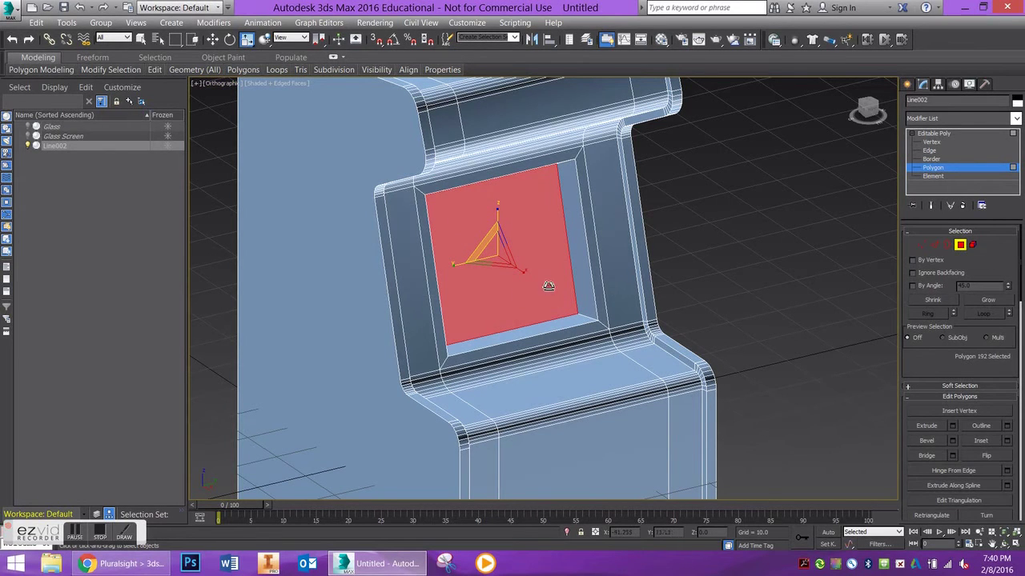
- Scale the screen face in the ZX plane, then select it with both side border polygons
drag(549, 286, 642, 300)
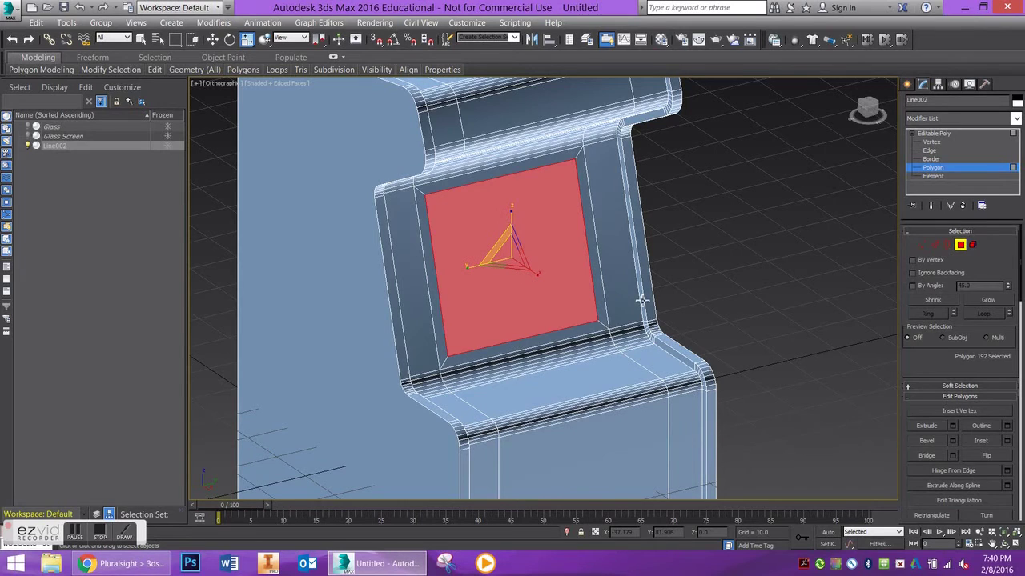
click(682, 274)
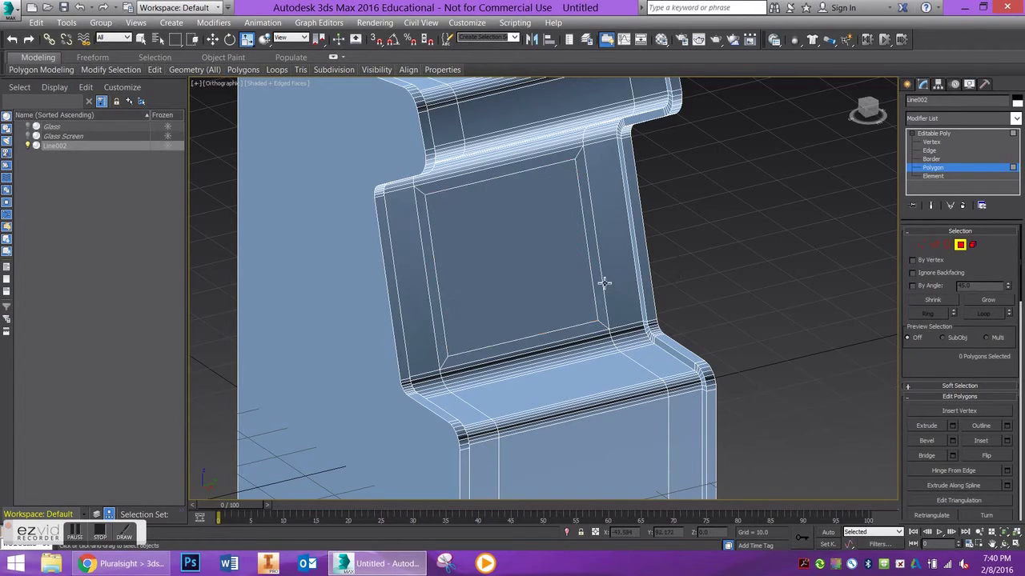
click(476, 293)
drag(475, 293, 447, 295)
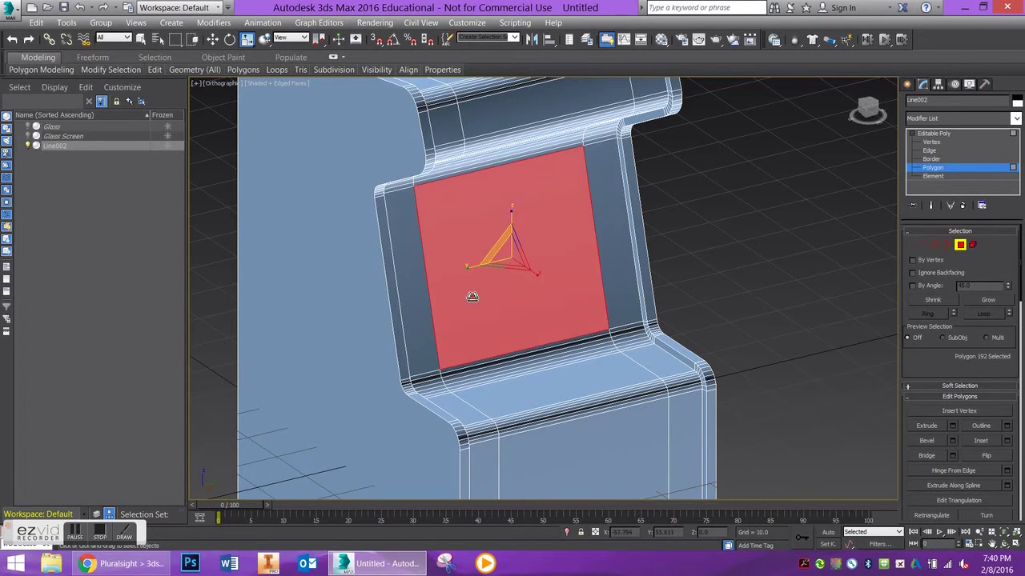
ctrl+click(422, 307)
ctrl+click(609, 269)
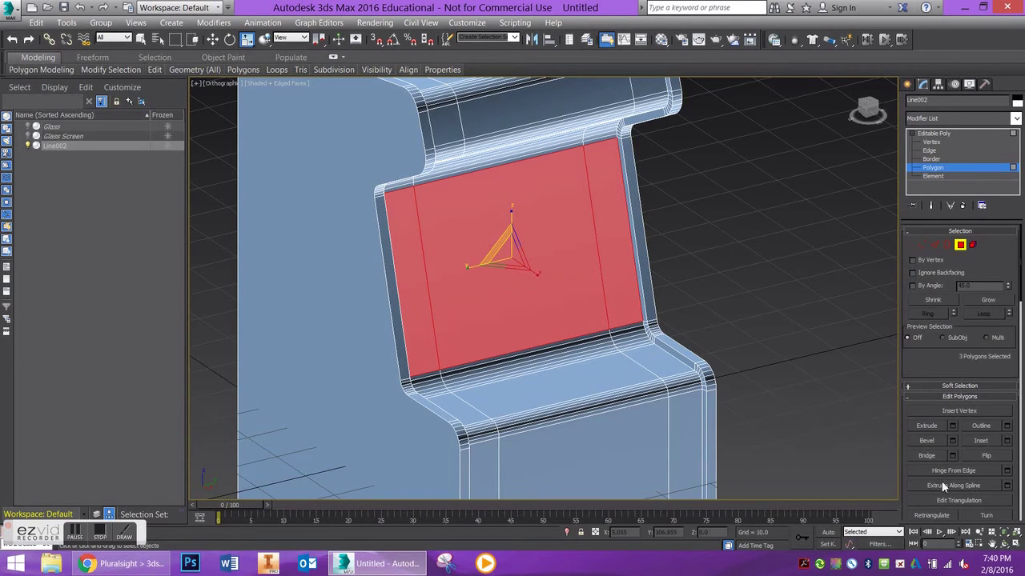
- Extrude the three screen polygons inward with a height of -4.0
click(928, 428)
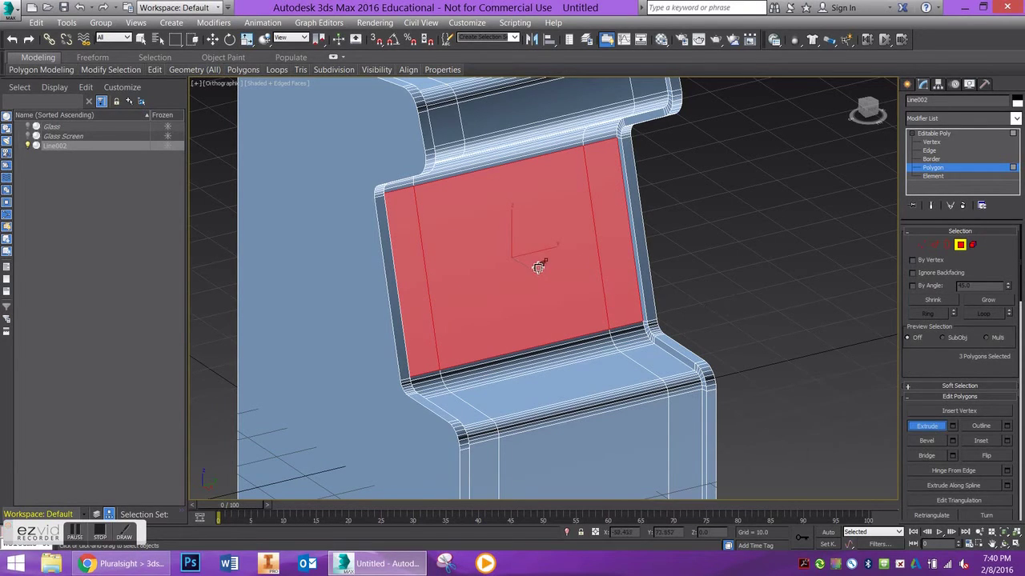
drag(539, 275, 554, 293)
click(952, 425)
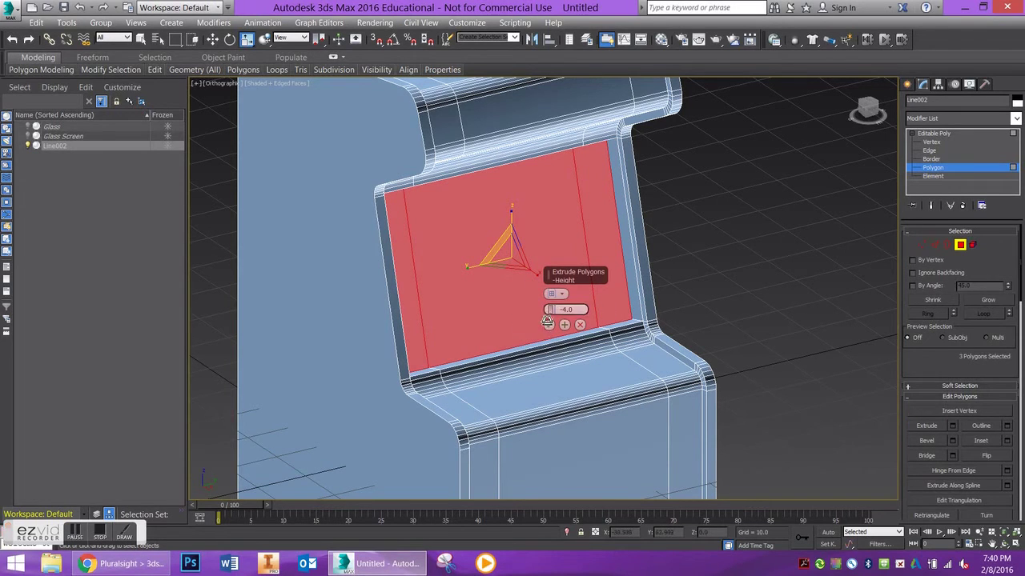
click(548, 322)
- Select only the front screen face and inset it slightly
click(530, 279)
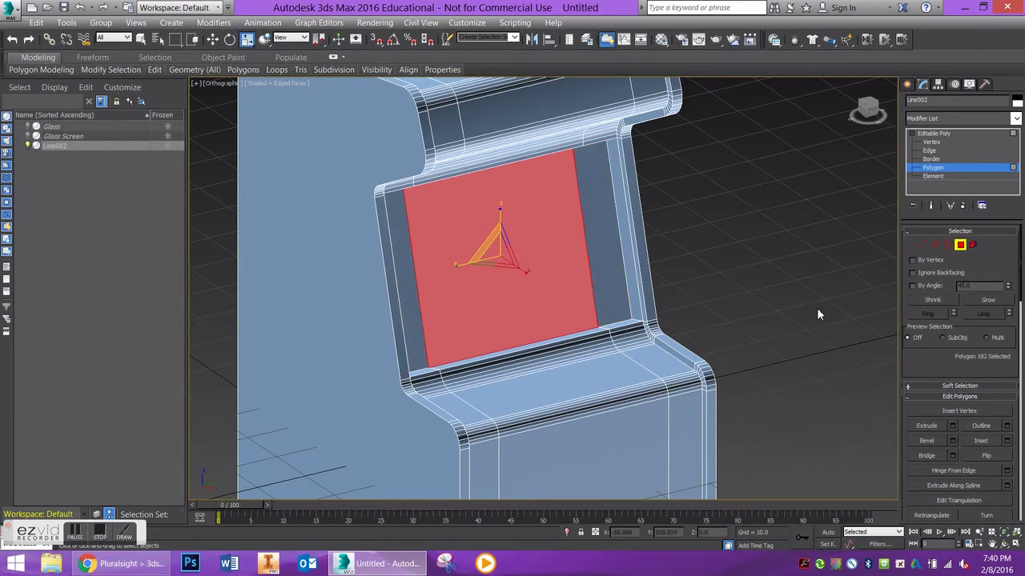
click(981, 440)
drag(569, 289, 568, 286)
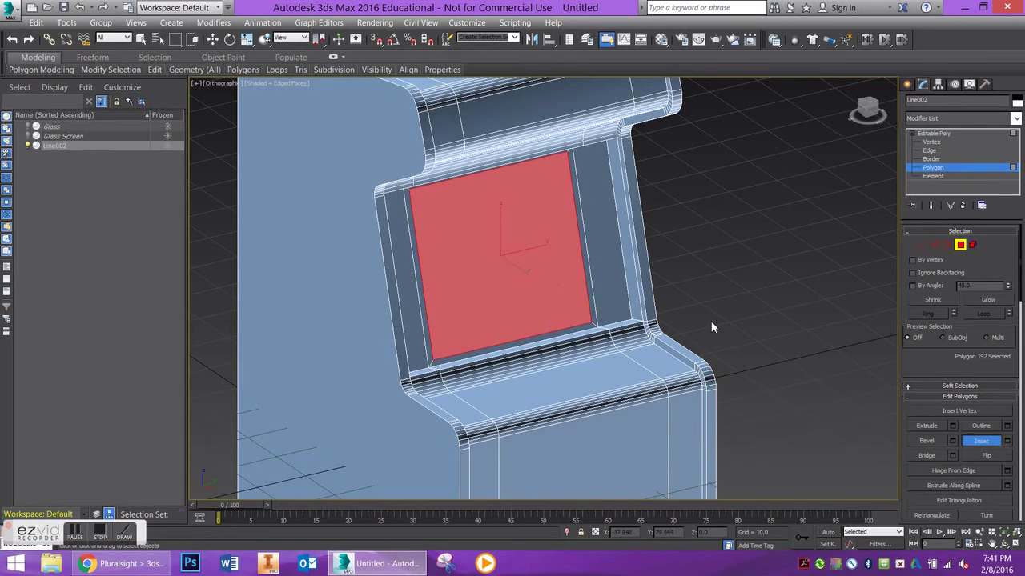
- Inset the central screen face by 2.0
click(1006, 440)
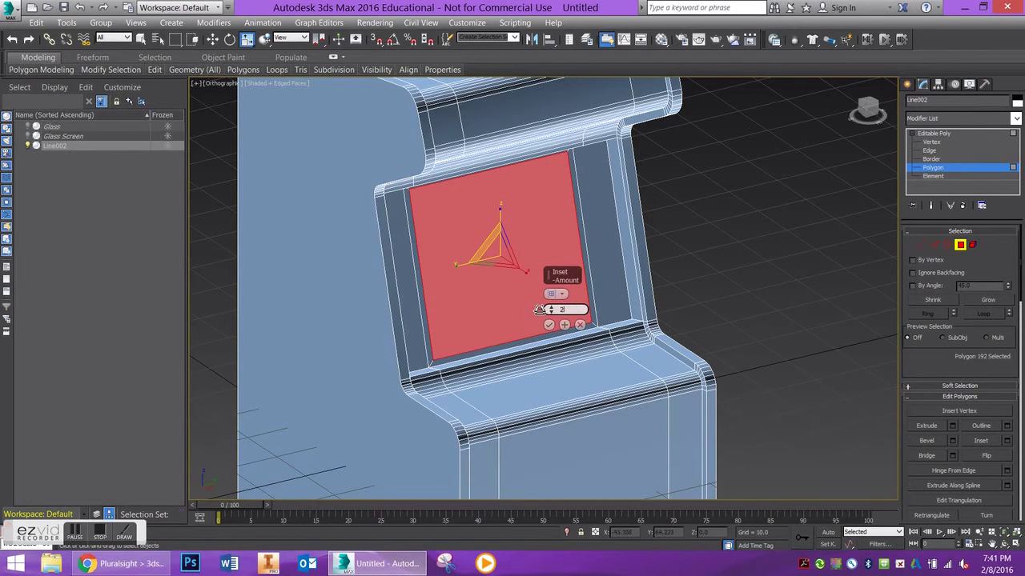
key(Return)
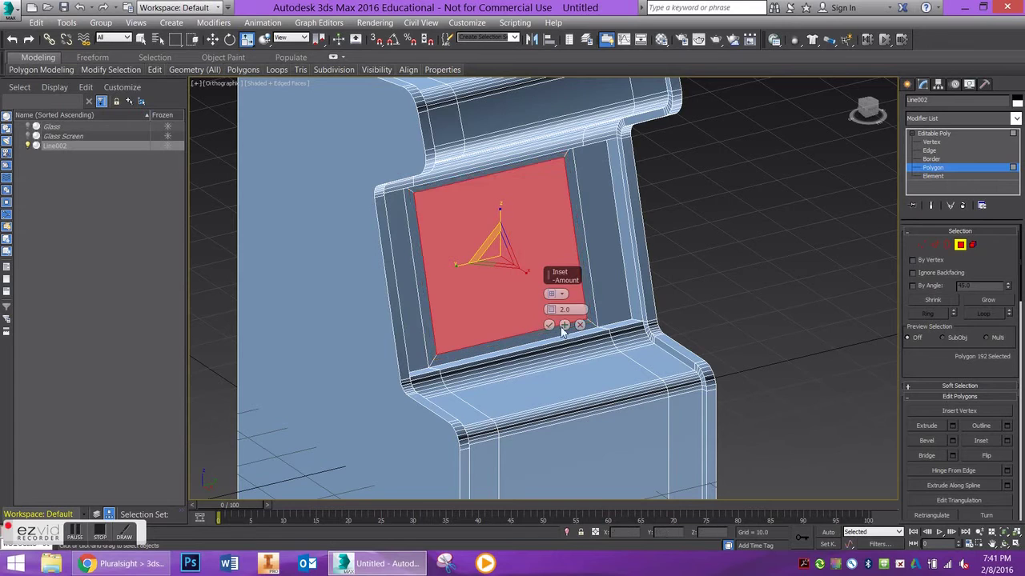
click(926, 427)
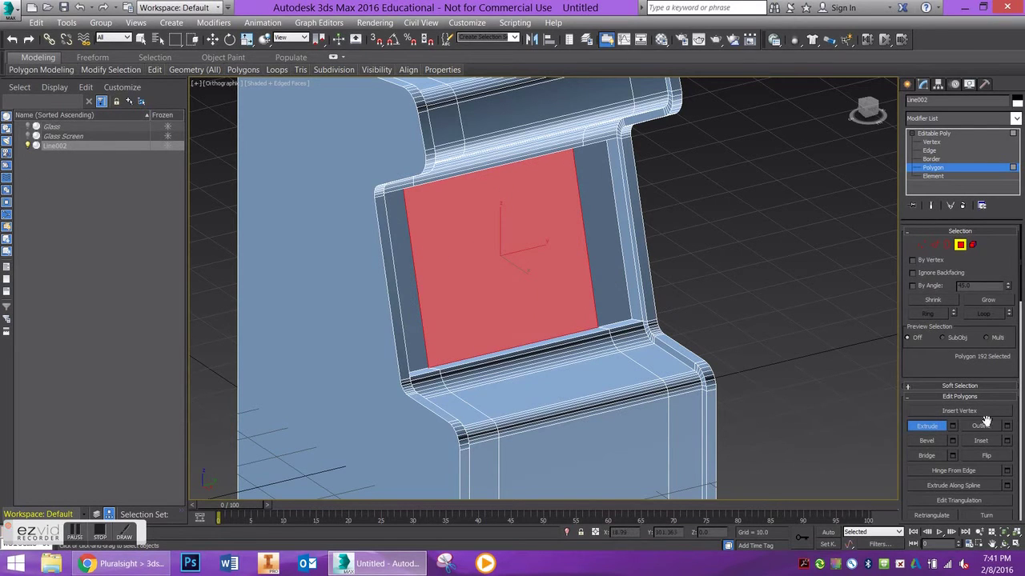
click(1008, 441)
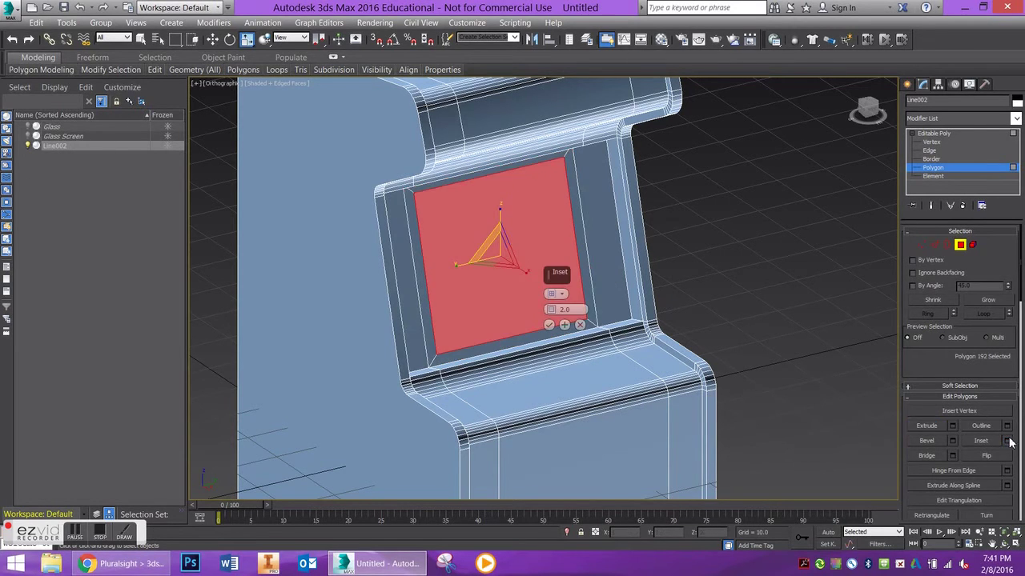
click(549, 325)
- Extrude the screen face -4.0 inward and shrink it slightly around its centre
click(951, 425)
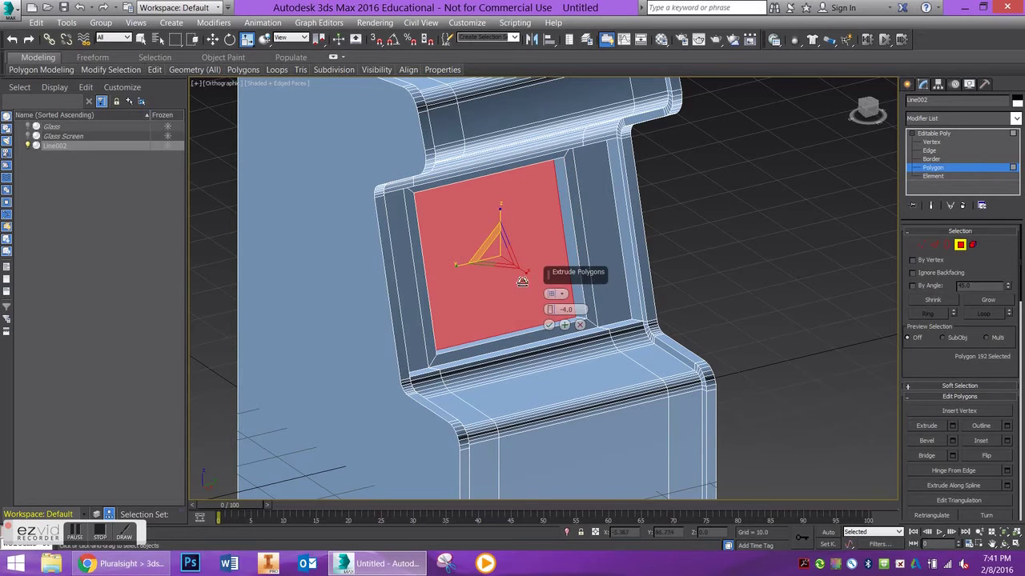
click(549, 325)
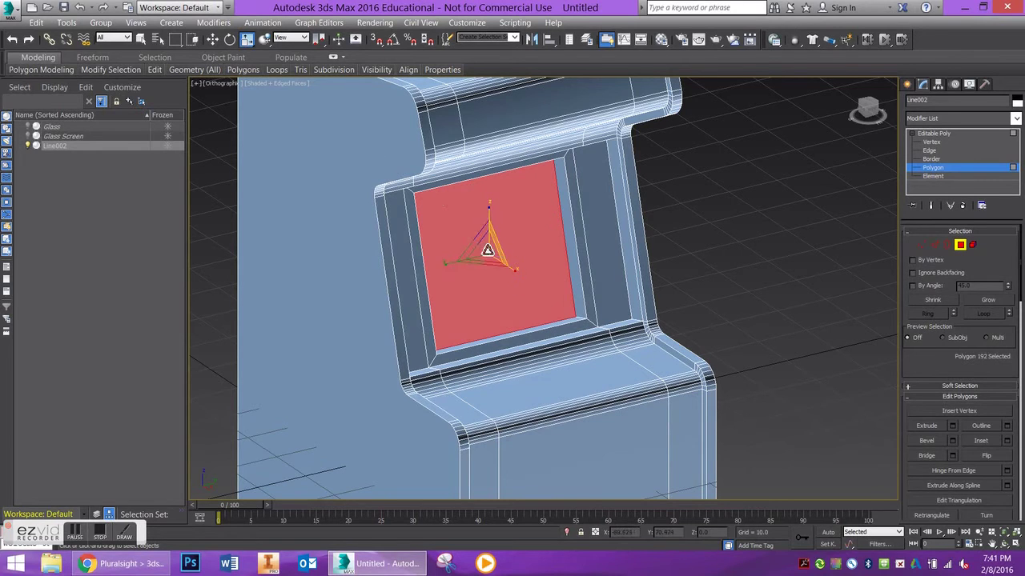
drag(488, 247, 491, 255)
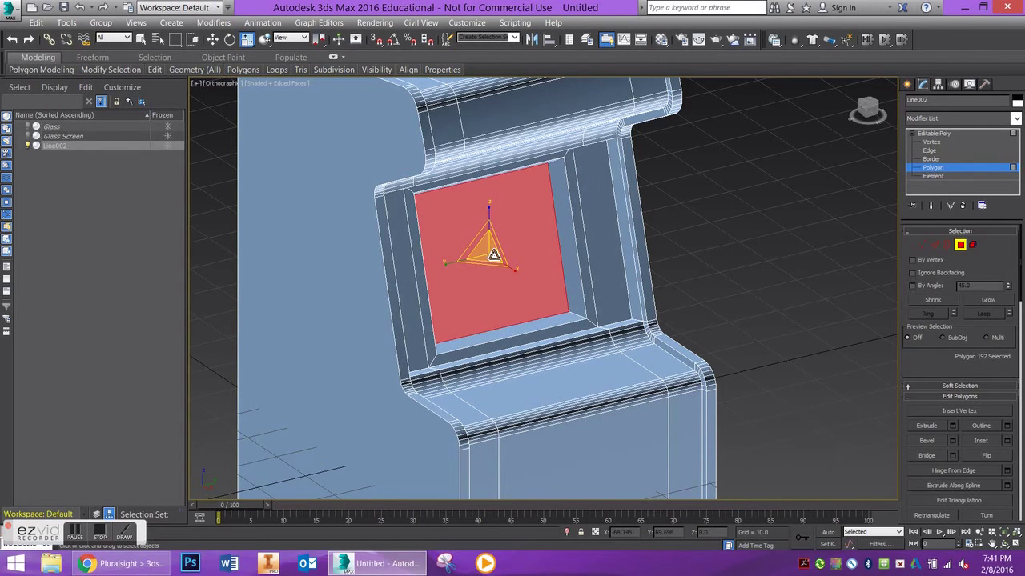
alt+middle_drag(492, 255, 488, 280)
- Shift-drag the recessed screen face off as a new object named Screen
click(213, 40)
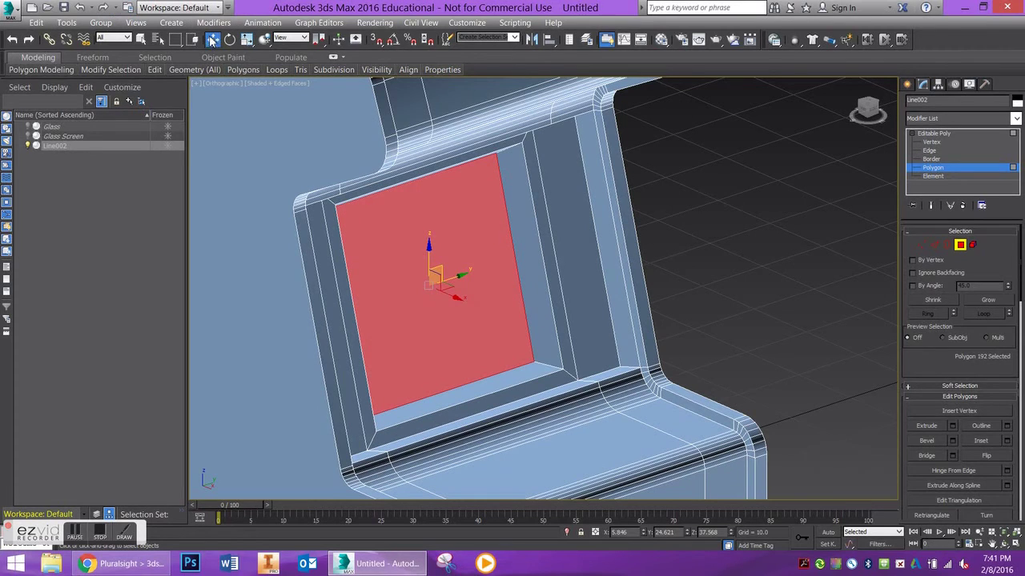
shift+drag(451, 300, 464, 307)
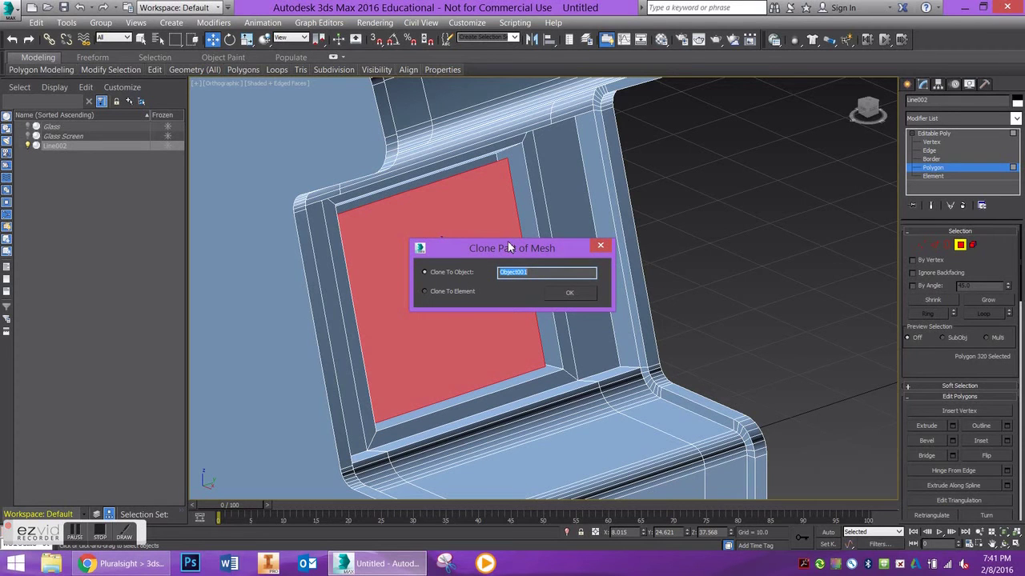
text(Screen)
key(Return)
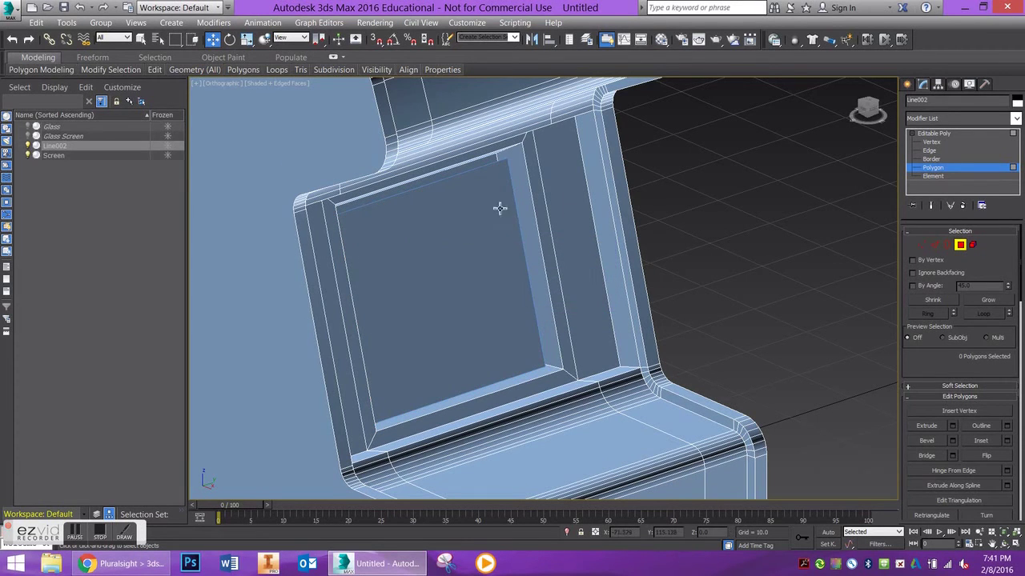
alt+middle_drag(467, 269, 414, 267)
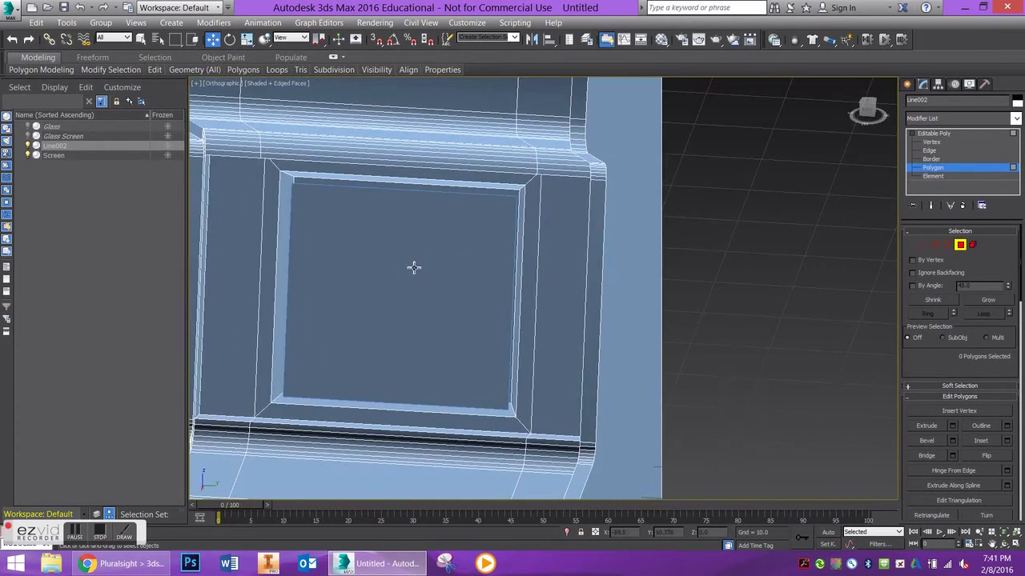
- Give the Screen object a dark blue object colour
click(959, 243)
click(500, 244)
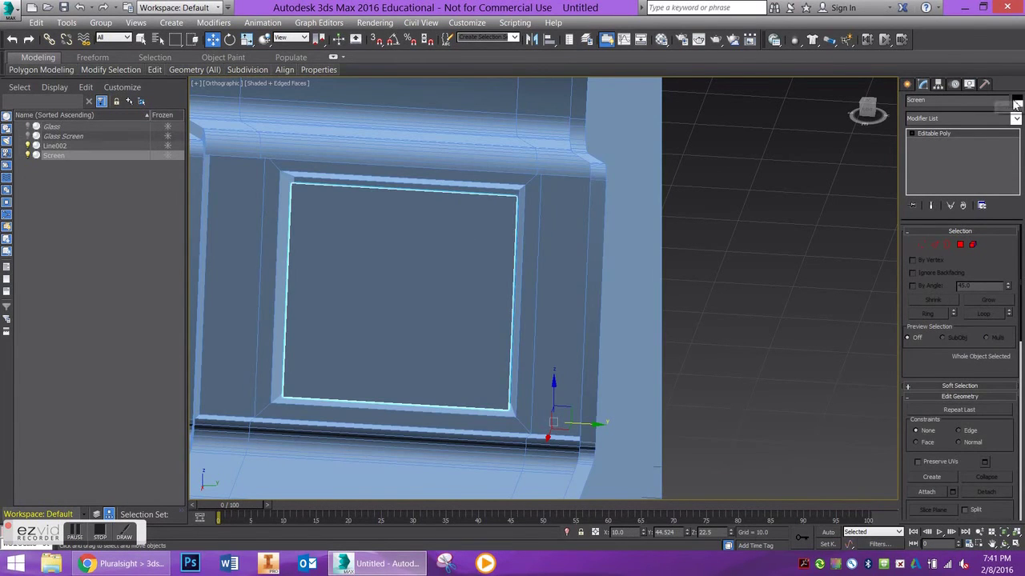
click(1017, 101)
click(568, 275)
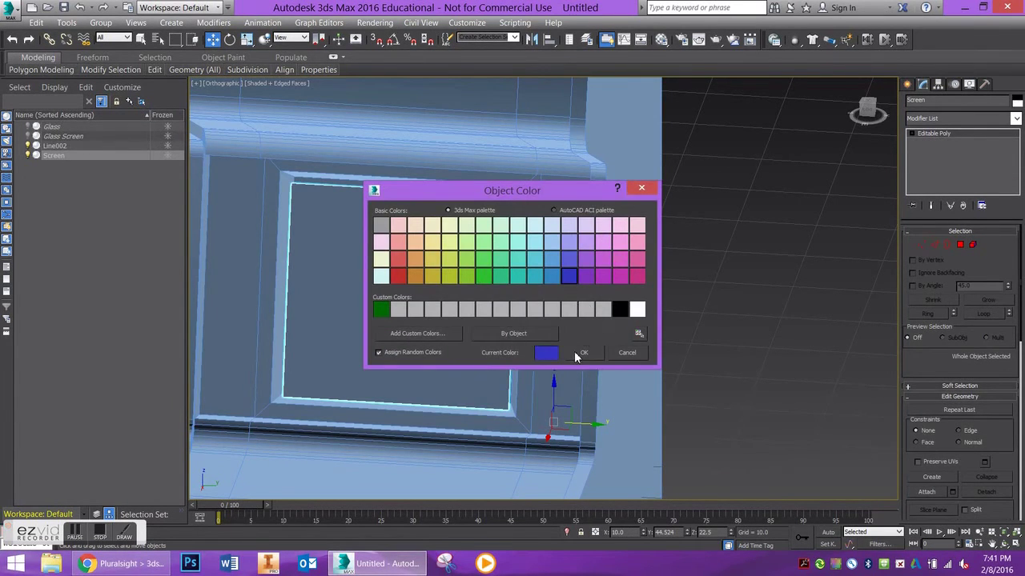
click(582, 353)
alt+middle_drag(398, 355, 422, 350)
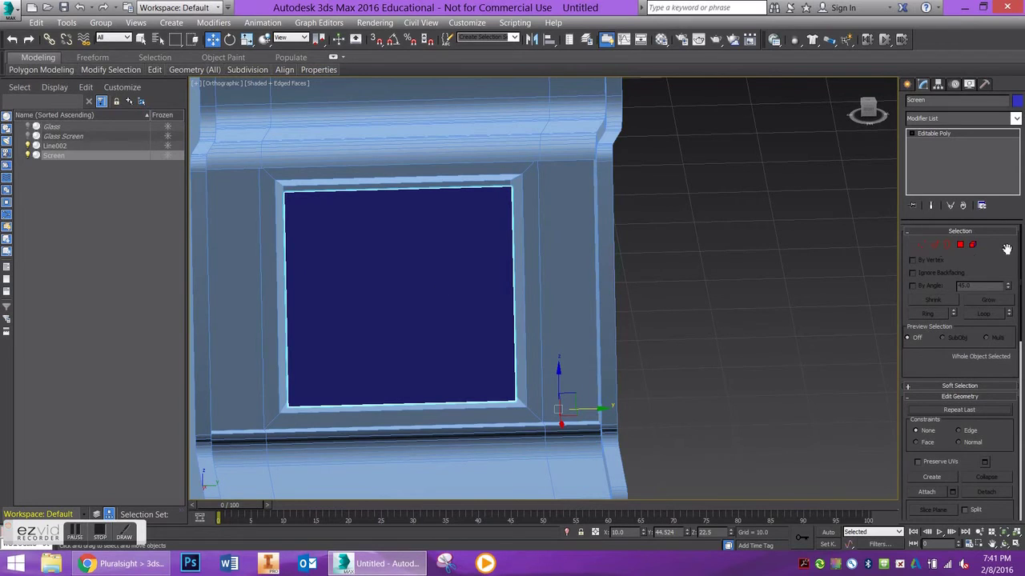
- Ring the screen's top and bottom edges and connect them with 4 segments, pinch 0
click(934, 244)
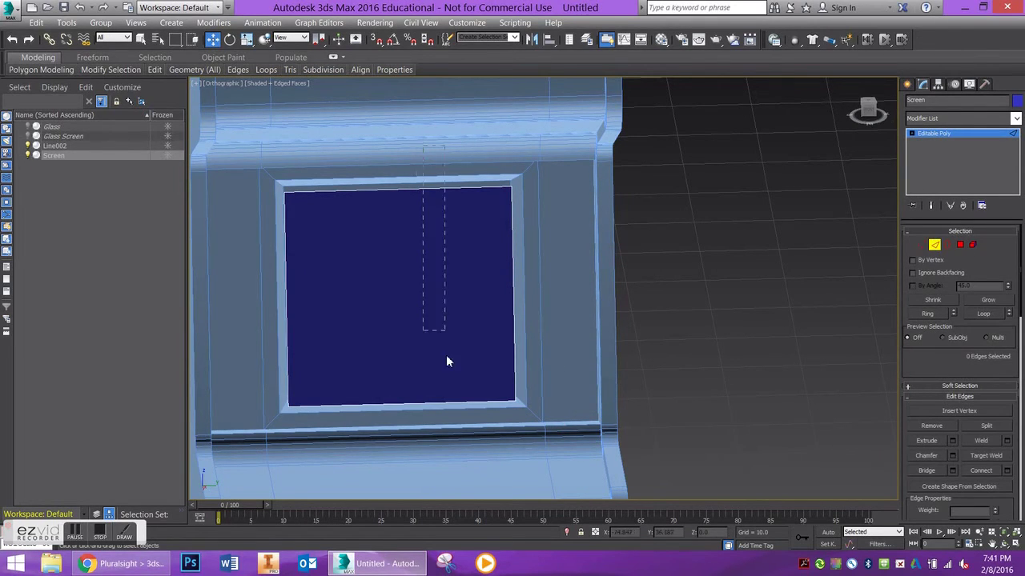
click(423, 463)
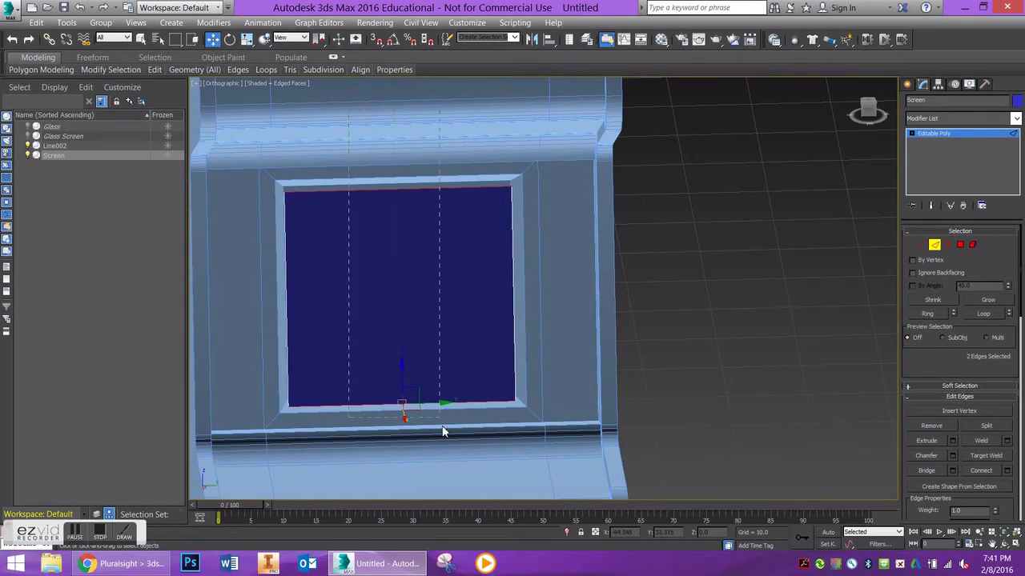
click(467, 405)
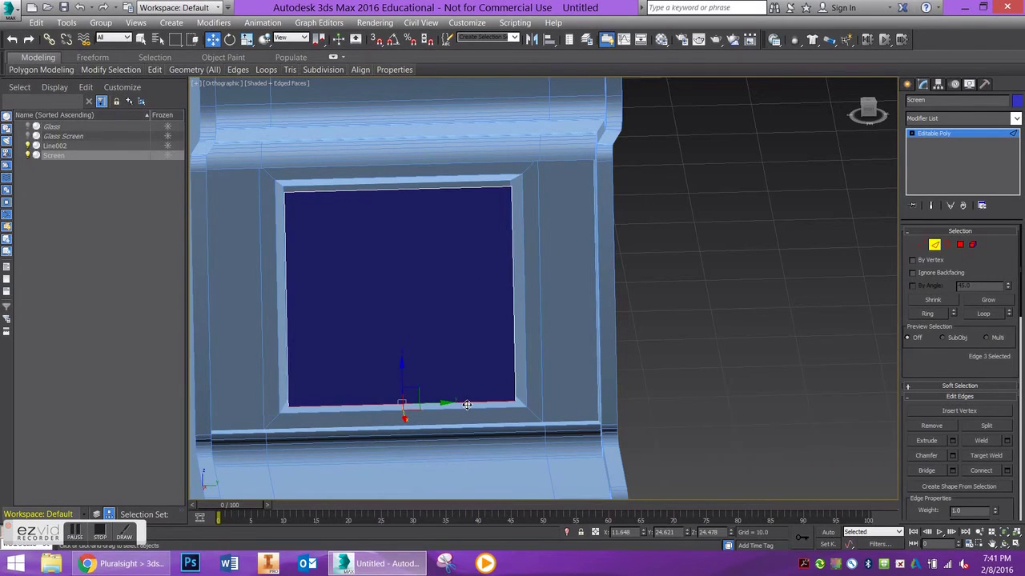
click(927, 313)
scroll(924, 340, down, 2)
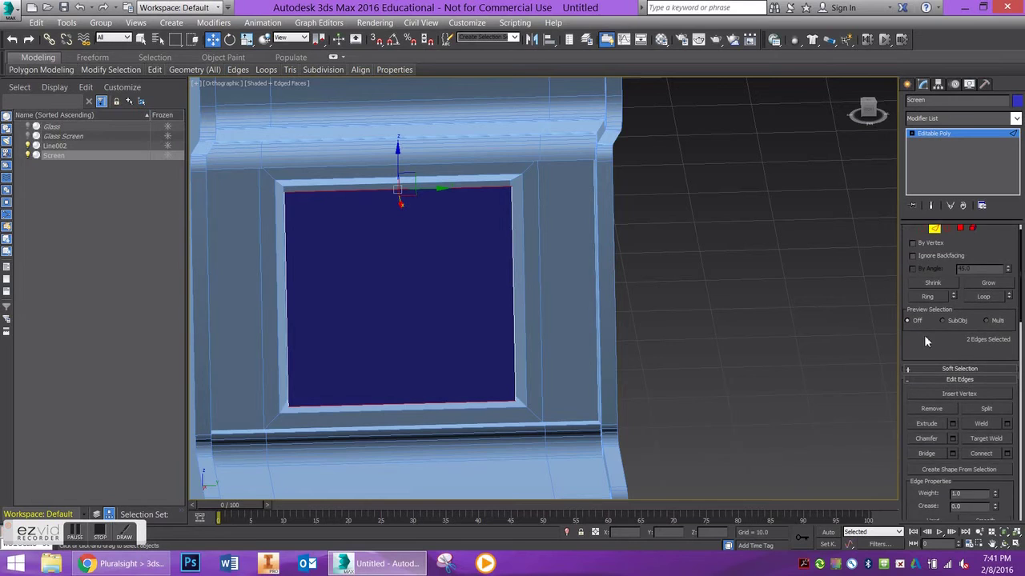
click(1007, 422)
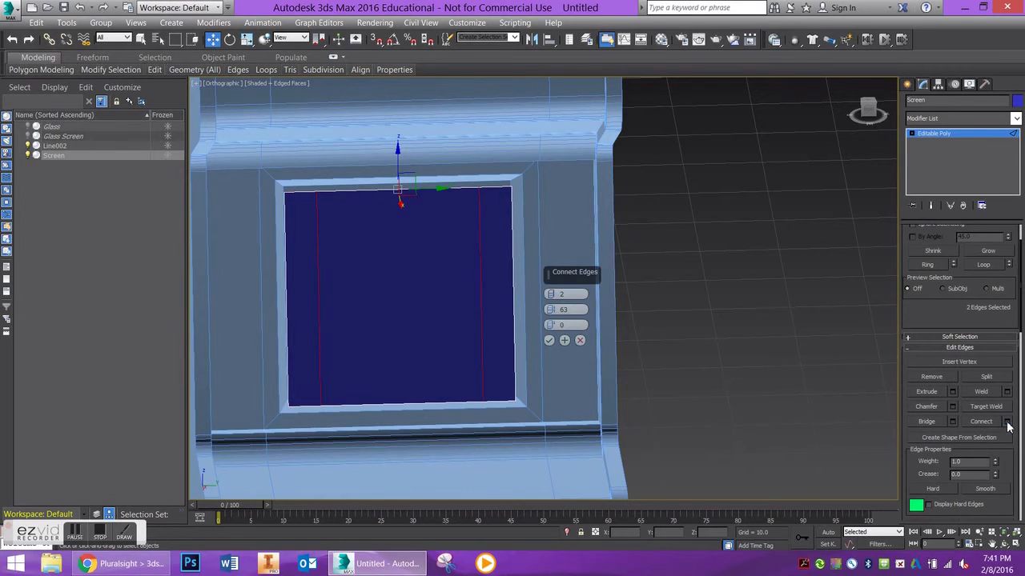
drag(565, 311, 577, 311)
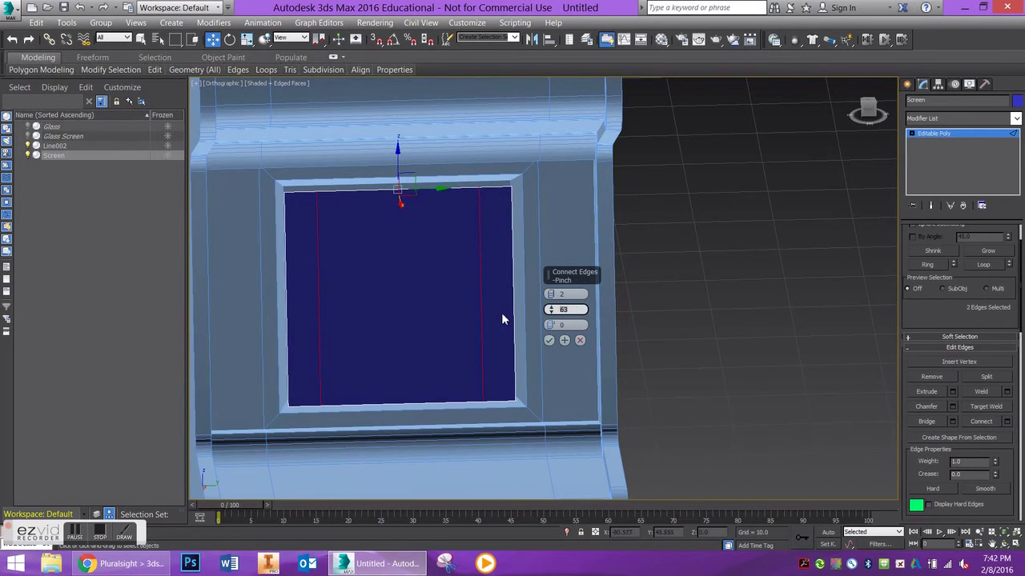
double_click(564, 309)
text(0)
click(569, 294)
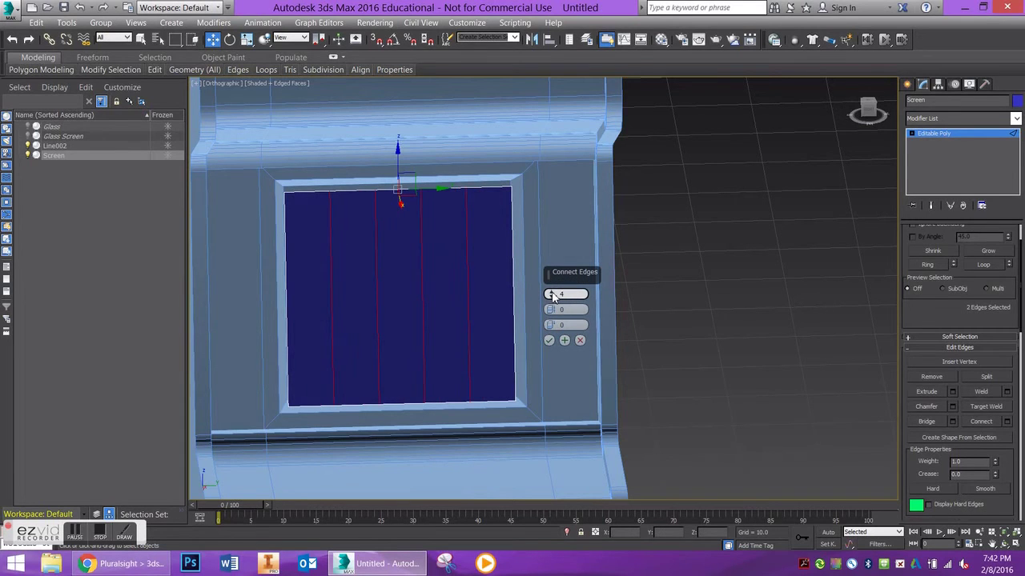
click(549, 341)
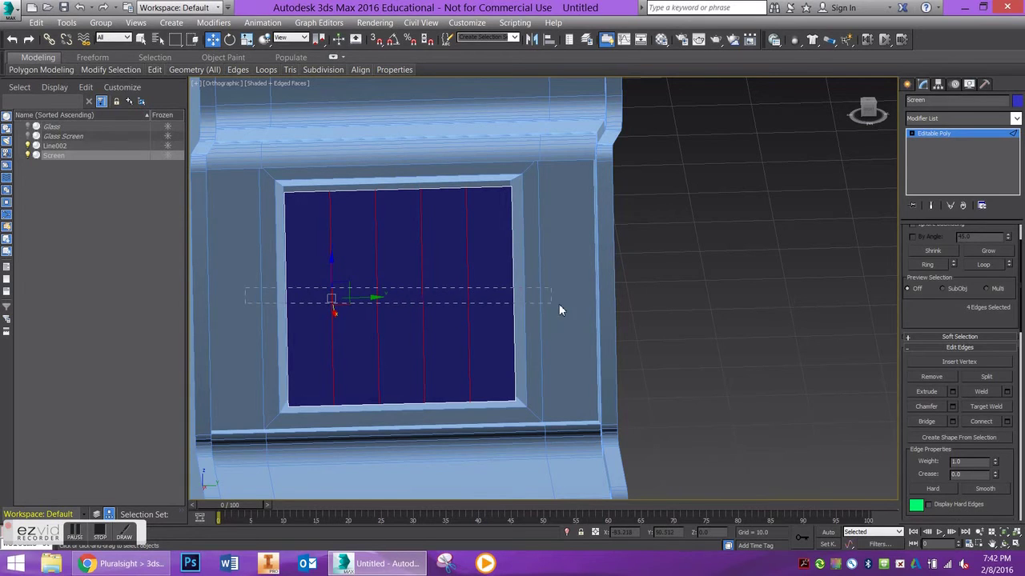
- Ring the side edges, connect them with 4 horizontal segments, and return to Polygon level
key(alt+r)
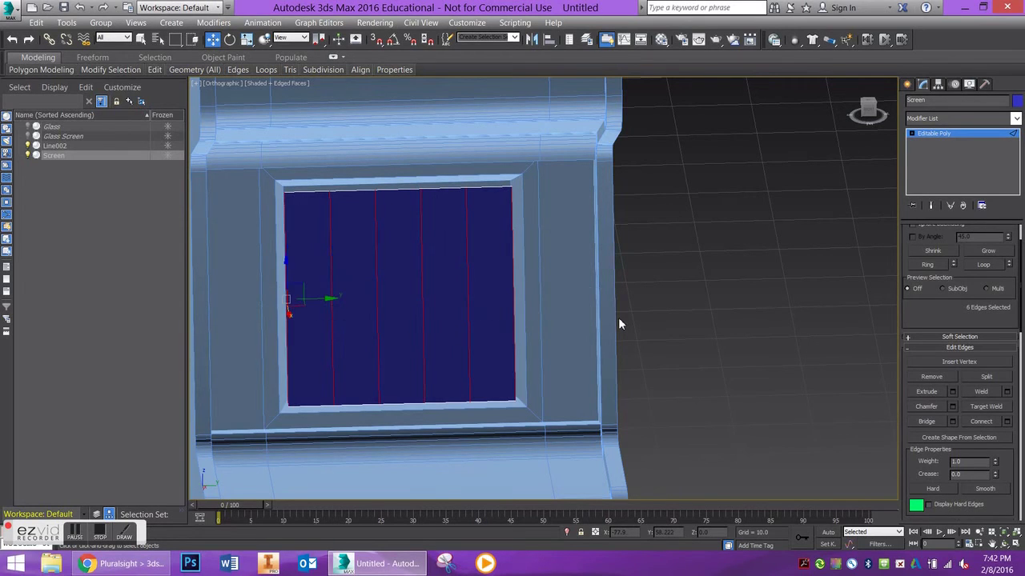
click(1007, 422)
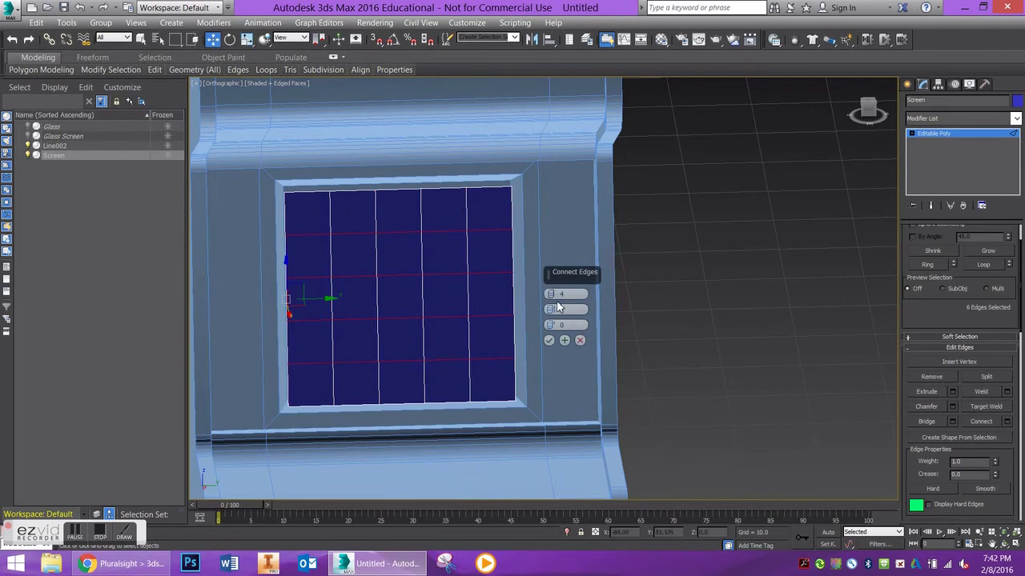
click(551, 340)
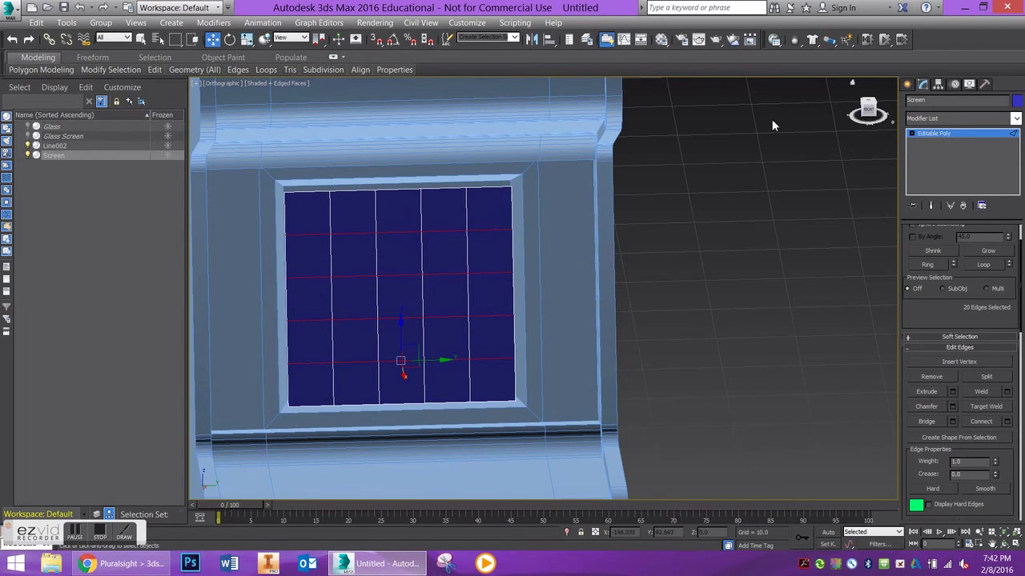
alt+middle_drag(367, 290, 382, 297)
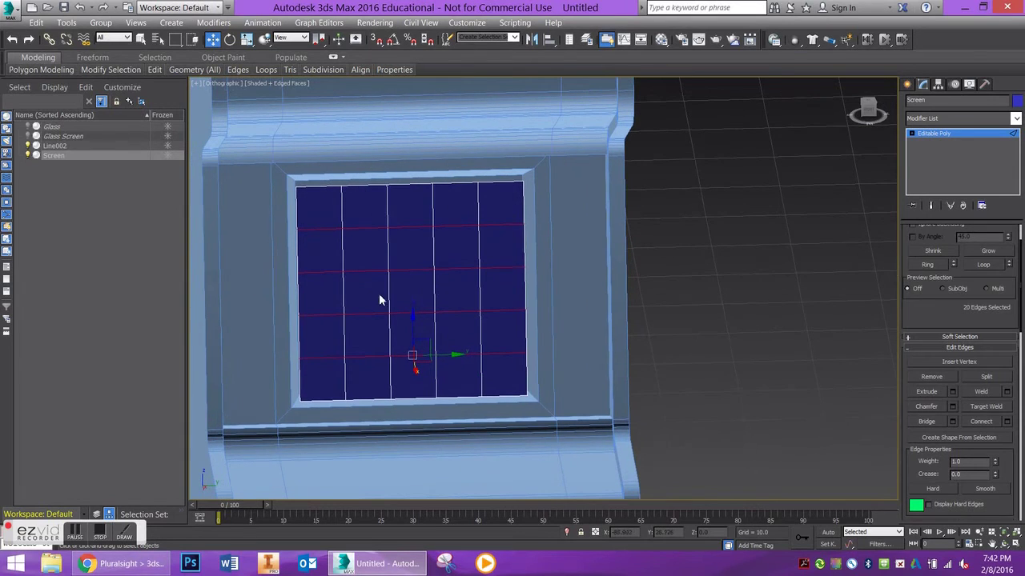
click(912, 134)
click(933, 168)
click(933, 168)
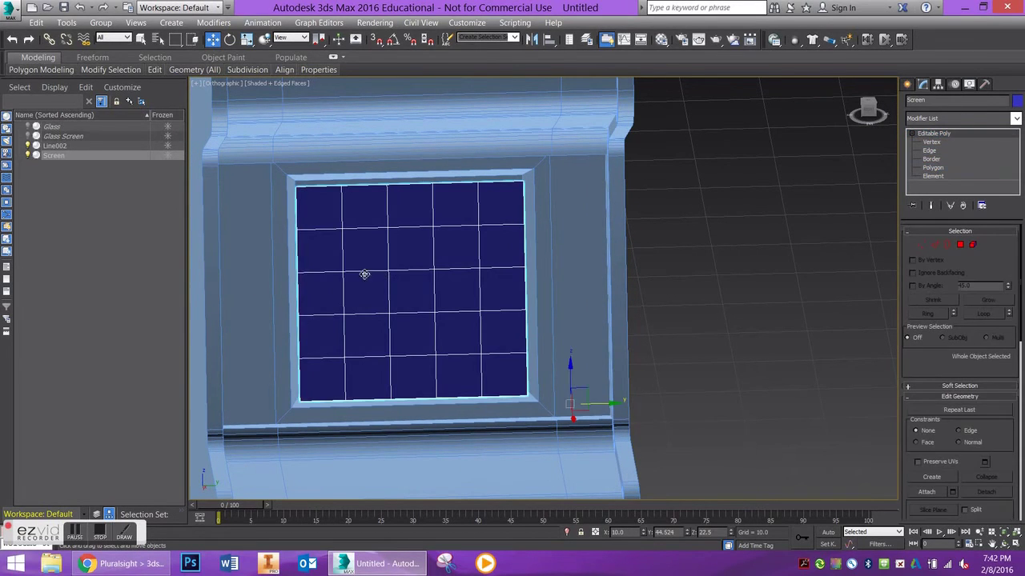
click(961, 245)
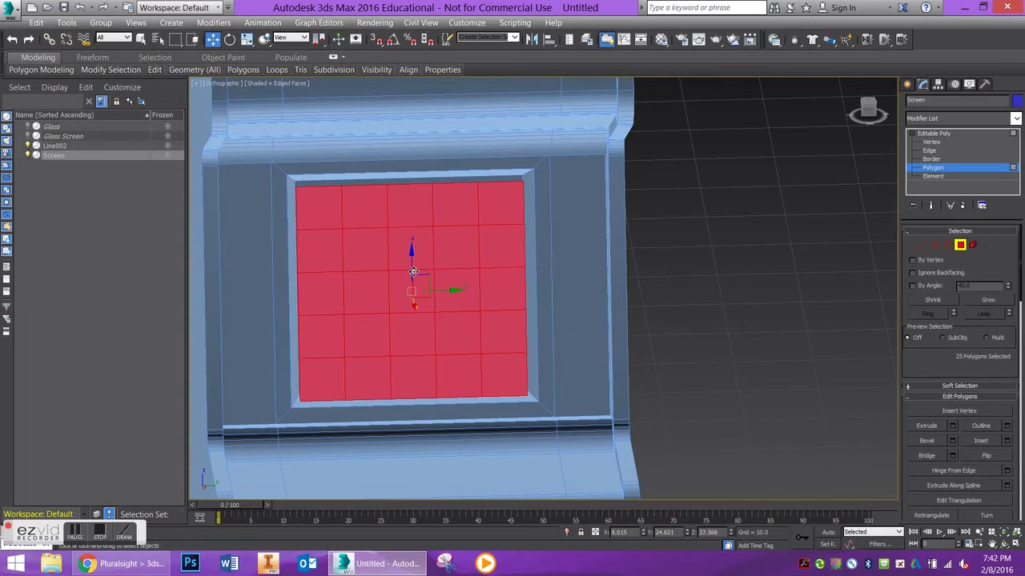
- Ctrl-select the 15 polygons in the grid's middle three rows, then angle the view onto the screen
click(320, 253)
ctrl+click(319, 292)
ctrl+click(320, 336)
ctrl+click(366, 337)
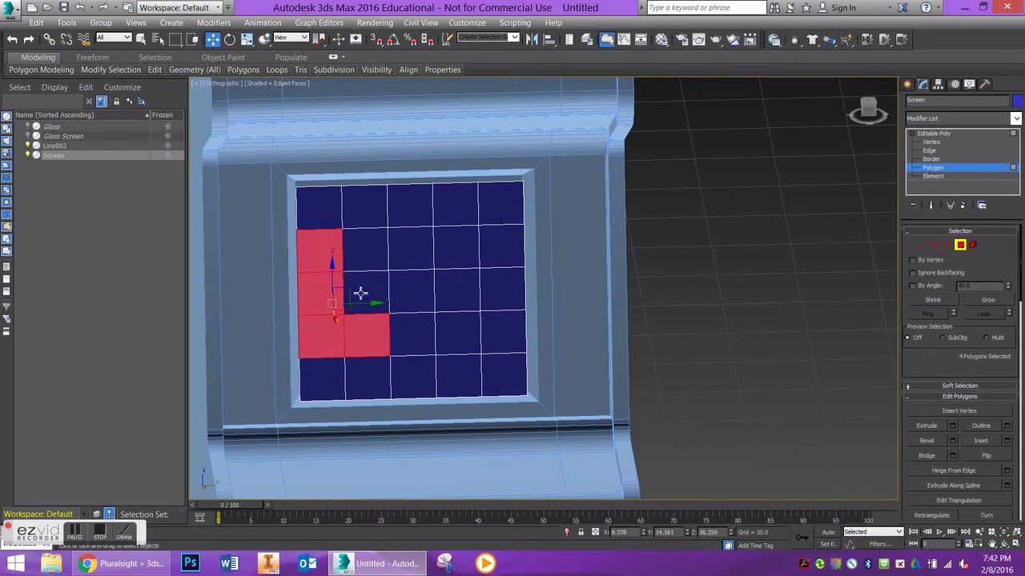
ctrl+click(362, 293)
ctrl+click(364, 250)
ctrl+click(414, 265)
ctrl+click(413, 287)
ctrl+click(416, 330)
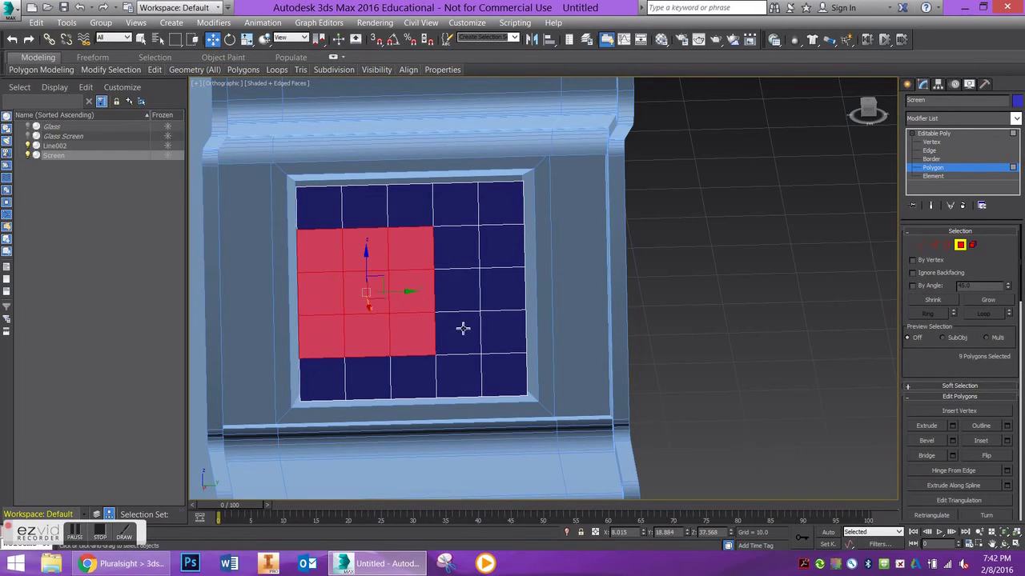
ctrl+click(461, 328)
ctrl+click(506, 332)
ctrl+click(506, 301)
ctrl+click(456, 292)
ctrl+click(448, 256)
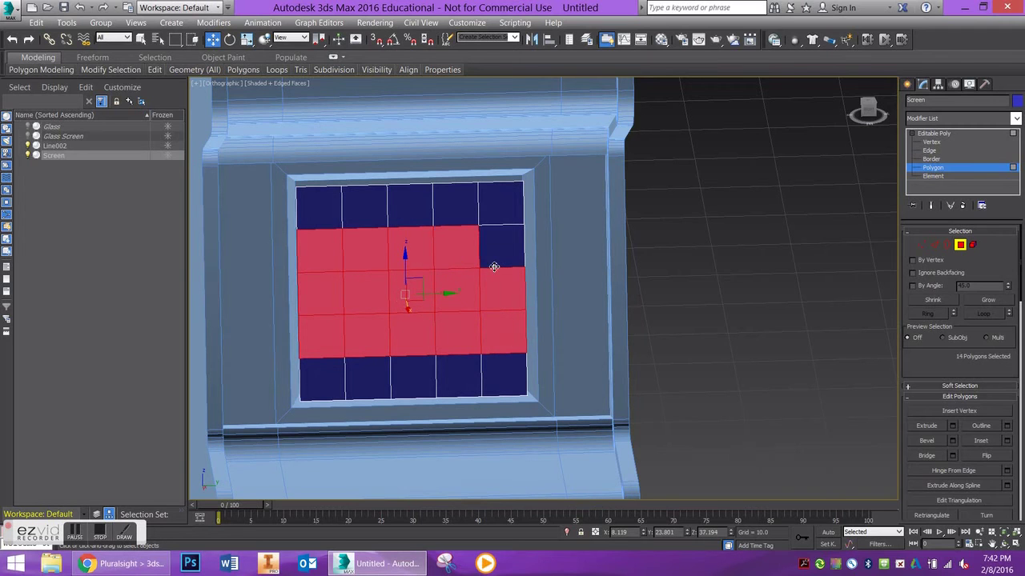
ctrl+click(492, 266)
alt+middle_drag(332, 280, 454, 299)
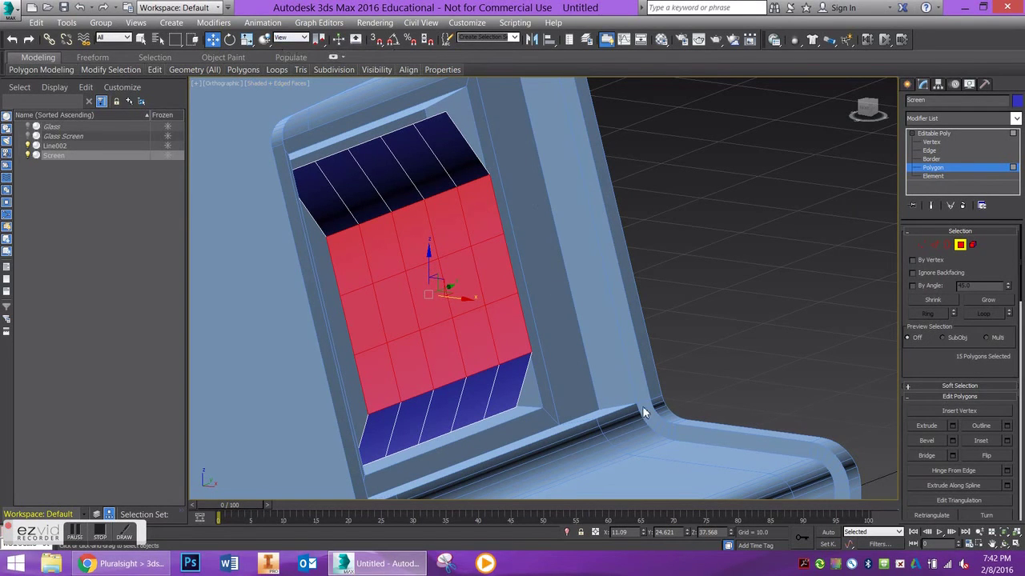
key(shift+z)
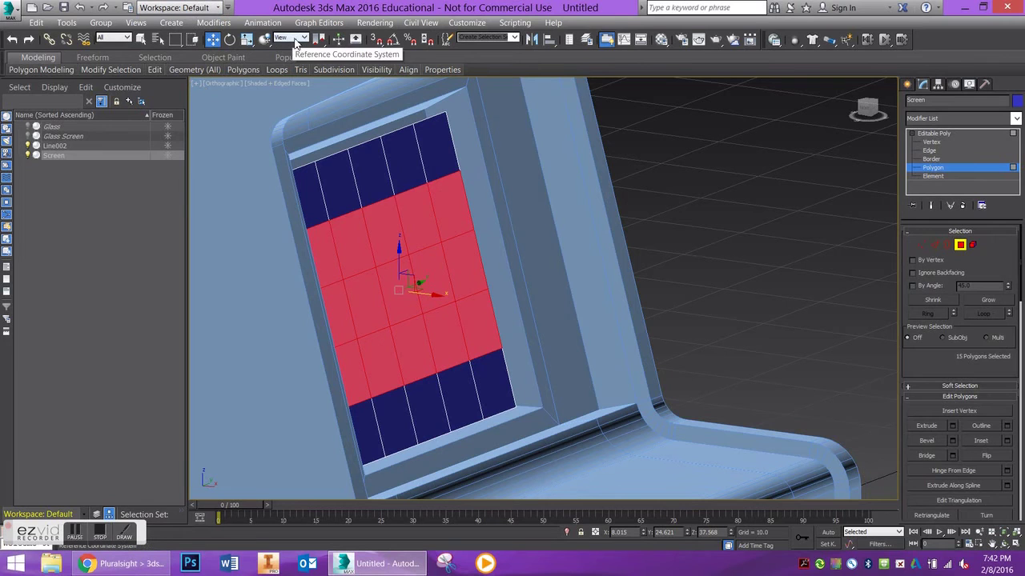
- Switch the reference coordinate system to Local and push the selected middle rows outward
click(300, 39)
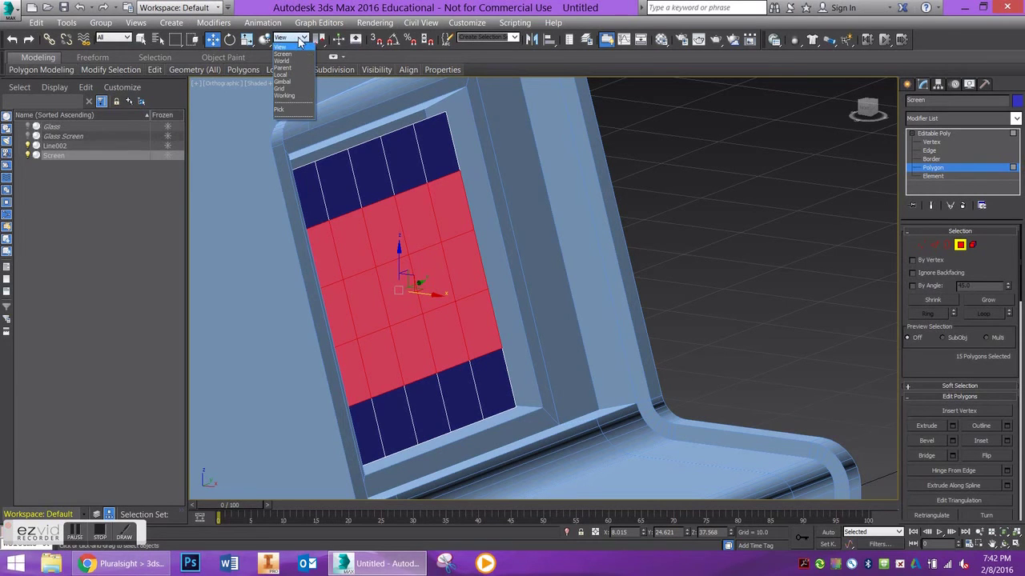
click(295, 75)
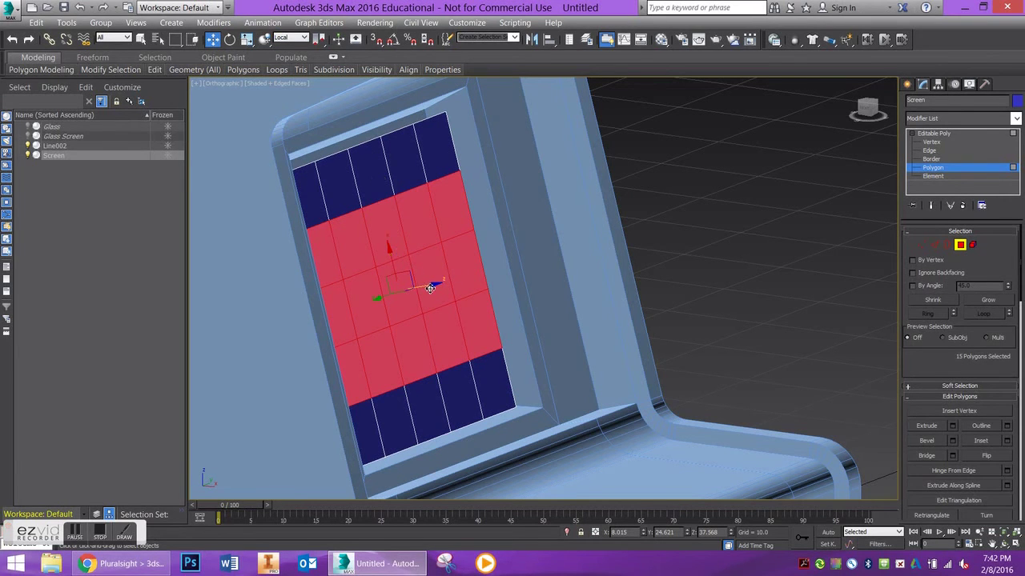
alt+middle_drag(430, 288, 466, 292)
drag(452, 280, 457, 279)
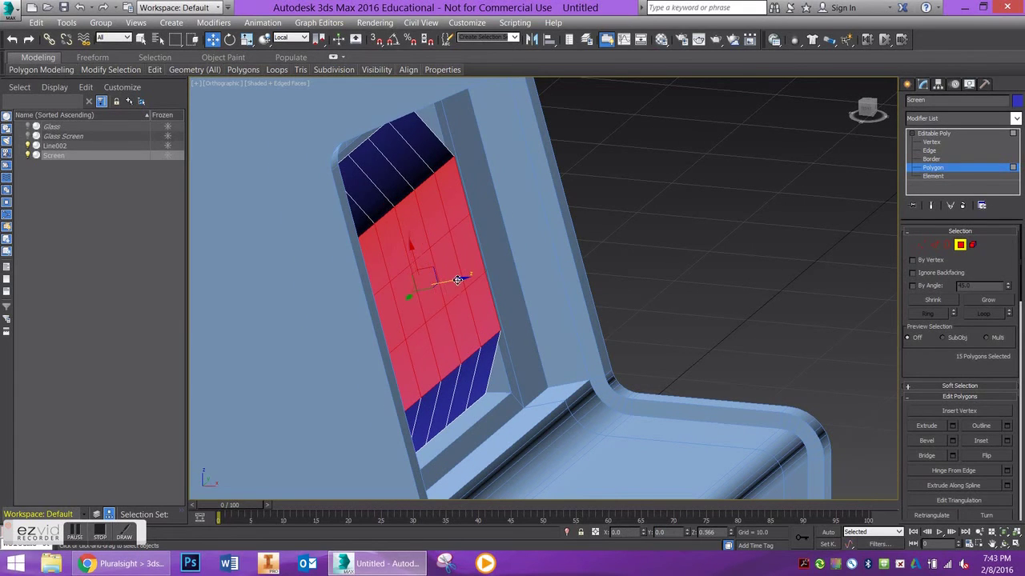
- Select a band of centre screen cells and nudge it outward along local Z
click(409, 316)
ctrl+click(409, 304)
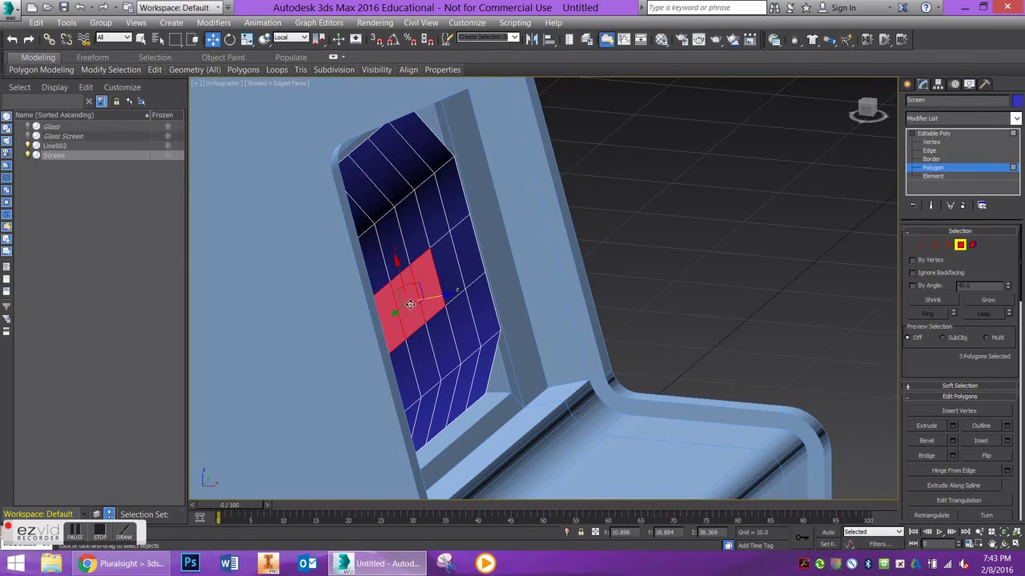
ctrl+click(445, 264)
ctrl+click(453, 282)
drag(459, 284, 480, 275)
alt+middle_drag(480, 274, 385, 286)
- Select the middle cells of all five grid rows
click(402, 171)
ctrl+click(448, 168)
ctrl+click(517, 174)
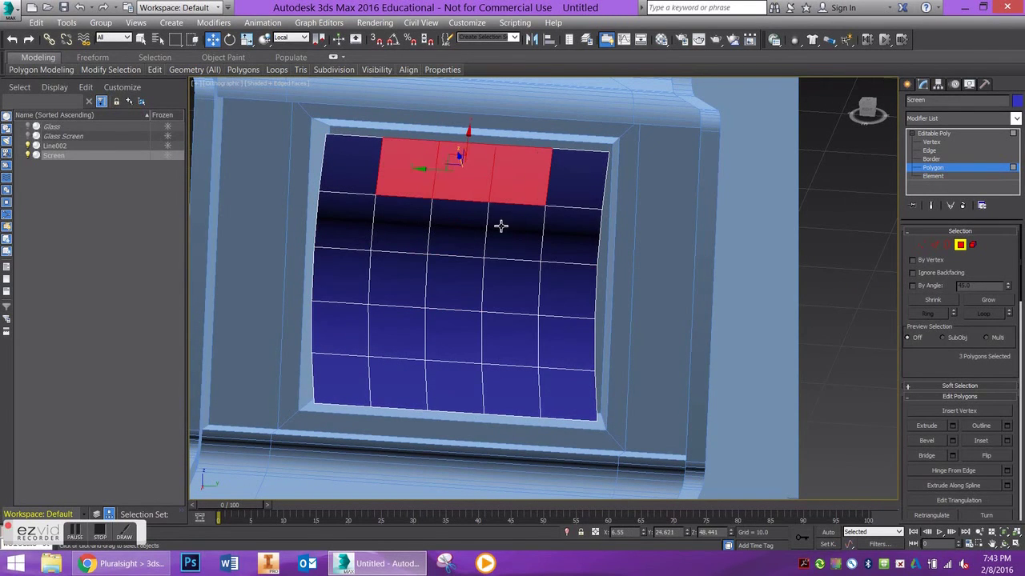
ctrl+click(498, 226)
ctrl+click(464, 226)
ctrl+click(404, 228)
ctrl+click(412, 297)
ctrl+click(460, 293)
ctrl+click(492, 298)
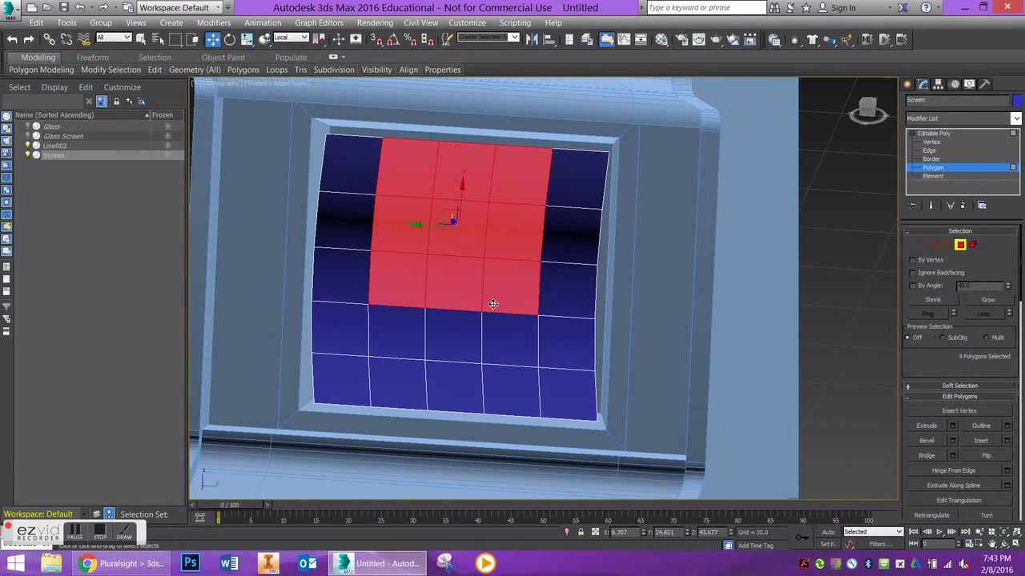
ctrl+click(492, 341)
ctrl+click(452, 338)
ctrl+click(405, 340)
ctrl+click(414, 377)
ctrl+click(449, 390)
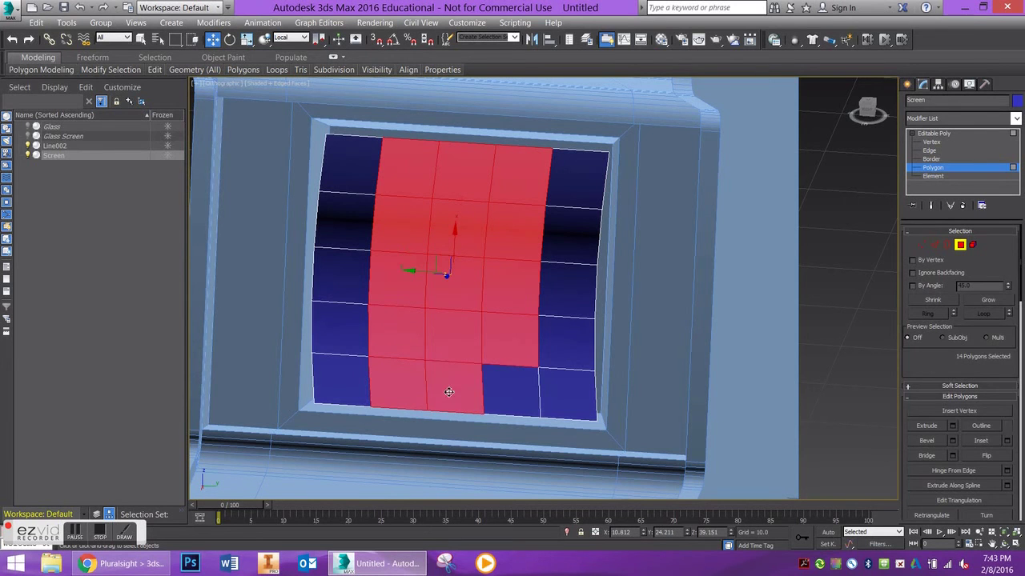
ctrl+click(494, 389)
alt+middle_drag(494, 389, 520, 275)
- Select the centre column cells, then exit Polygon level and view the curved screen squarely
click(465, 359)
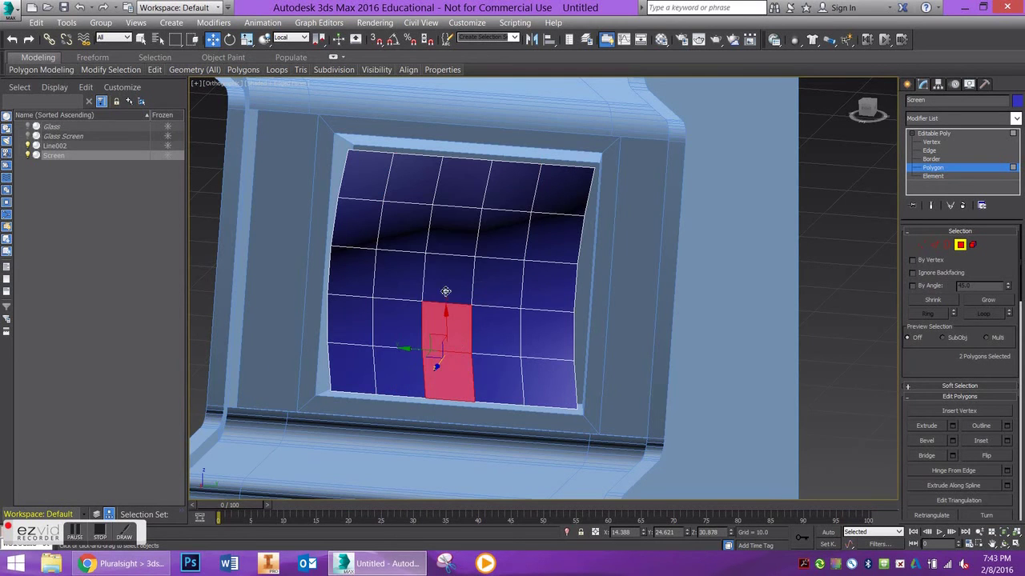
ctrl+click(455, 261)
ctrl+click(458, 227)
ctrl+click(460, 190)
alt+middle_drag(473, 211, 477, 276)
key(f)
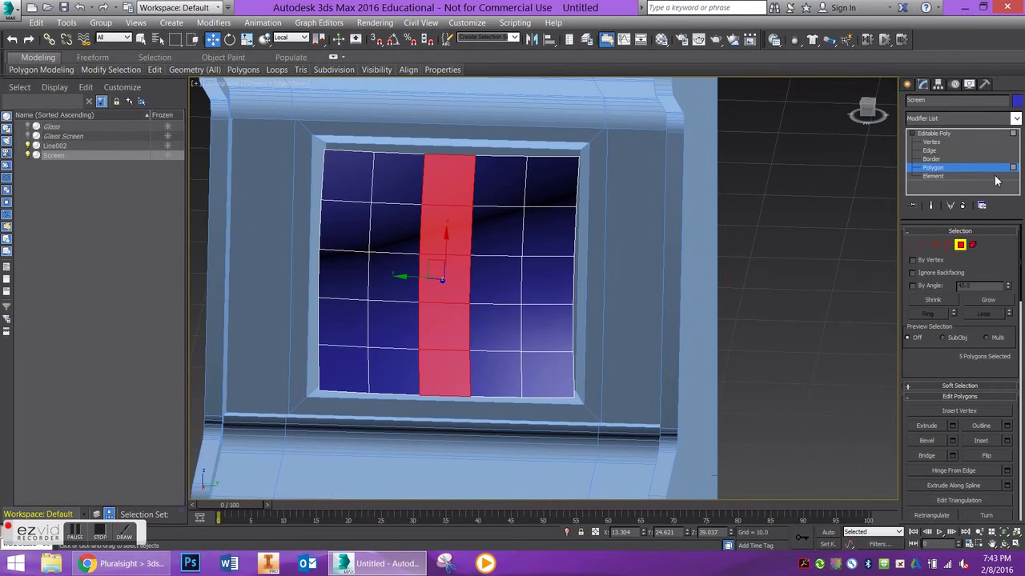
click(960, 245)
click(867, 107)
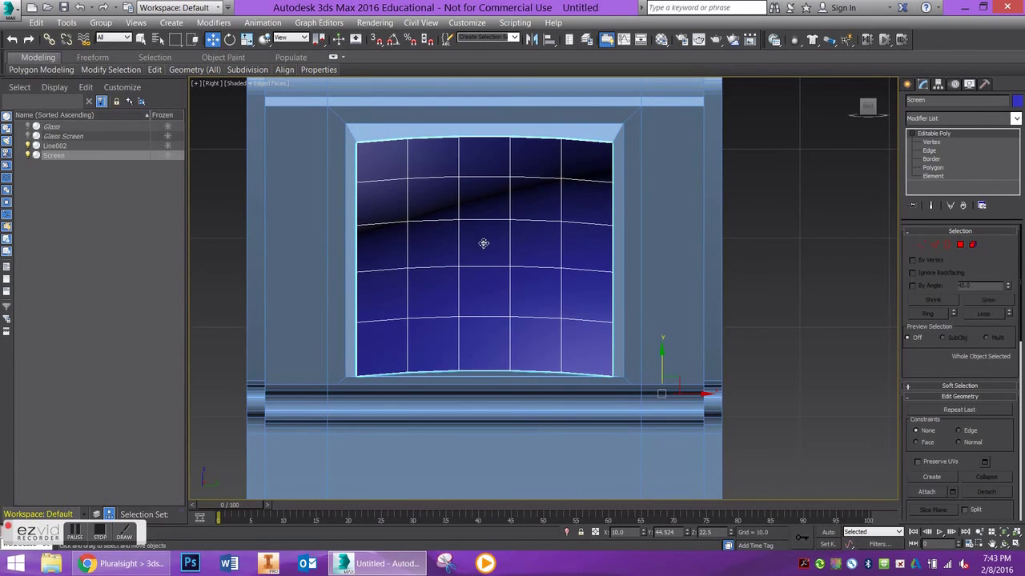
- Centre the Screen's pivot using Affect Pivot Only and Center to Object, then nudge Screen upward
click(938, 84)
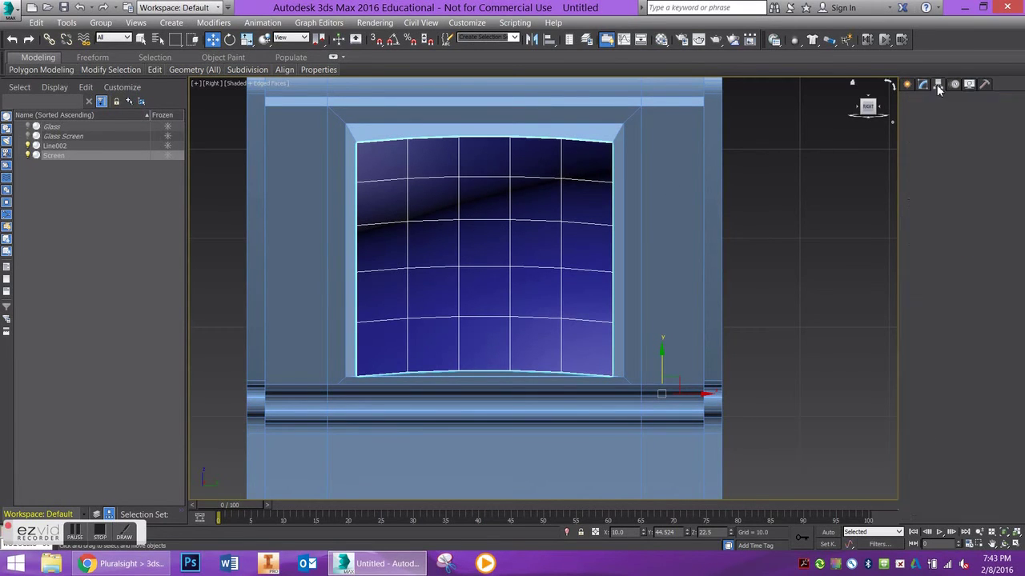
click(950, 163)
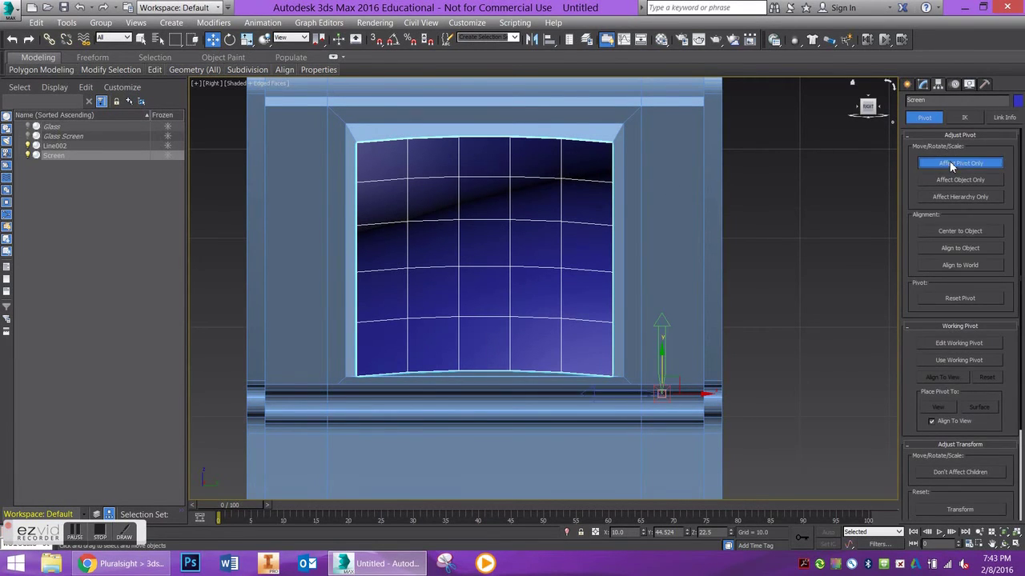
click(958, 232)
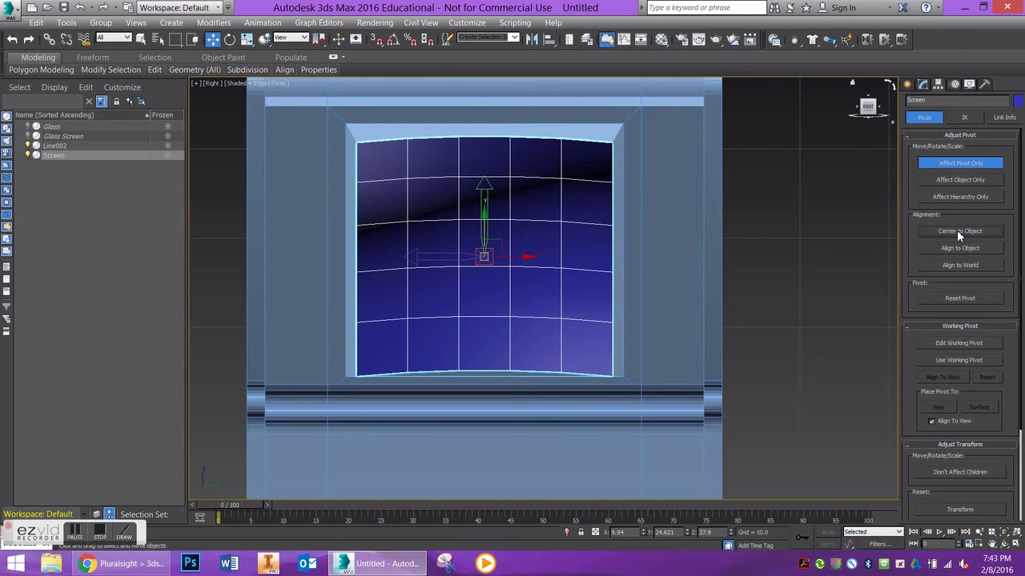
click(959, 165)
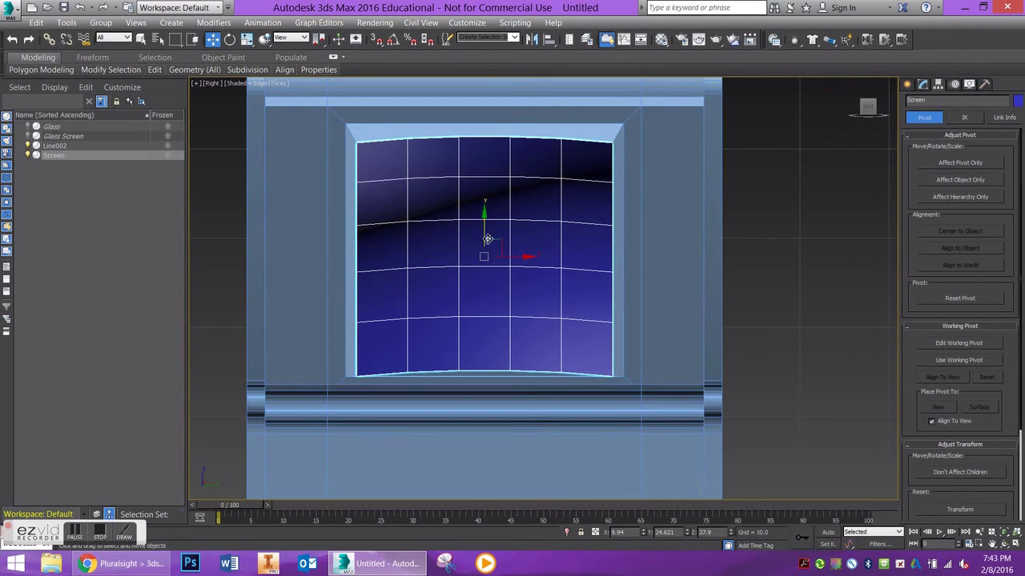
mouse_move(474, 229)
mouse_down()
mouse_move(474, 200)
mouse_move(480, 233)
mouse_up()
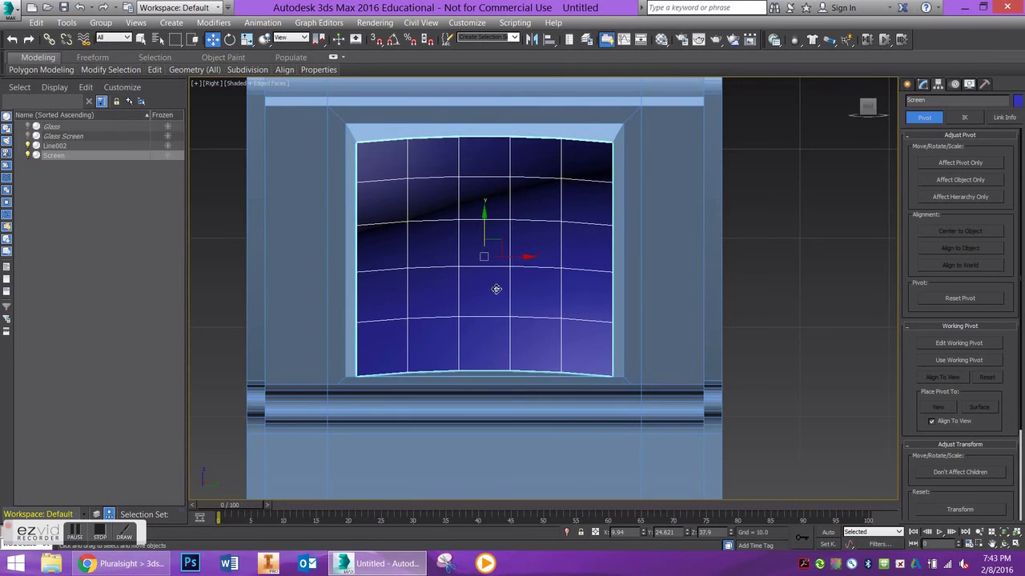
alt+middle_drag(559, 297, 515, 323)
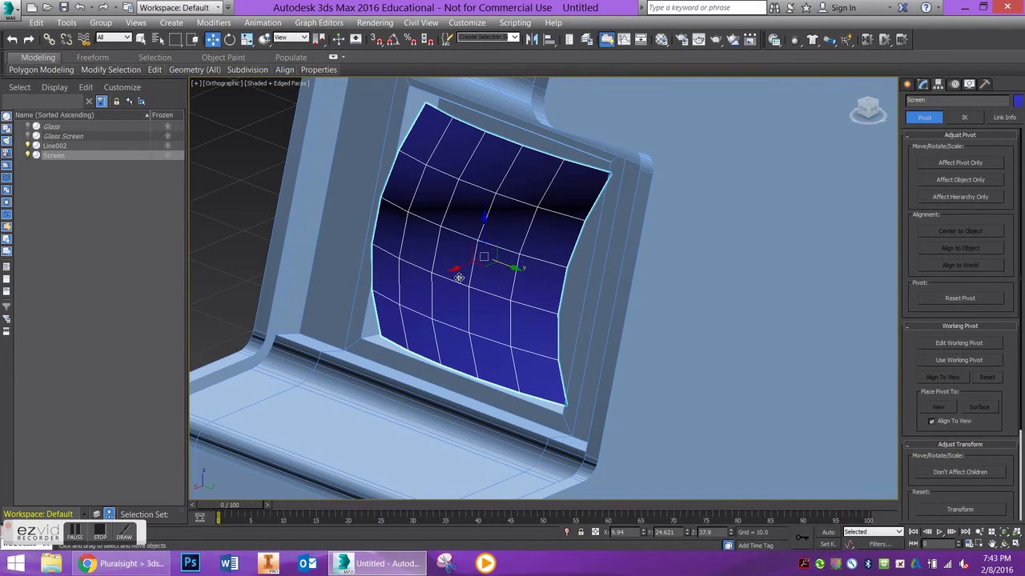
- Reposition the Screen inside the opening and scale it uniformly to about 110.6%
drag(455, 272, 480, 277)
alt+middle_drag(480, 276, 558, 286)
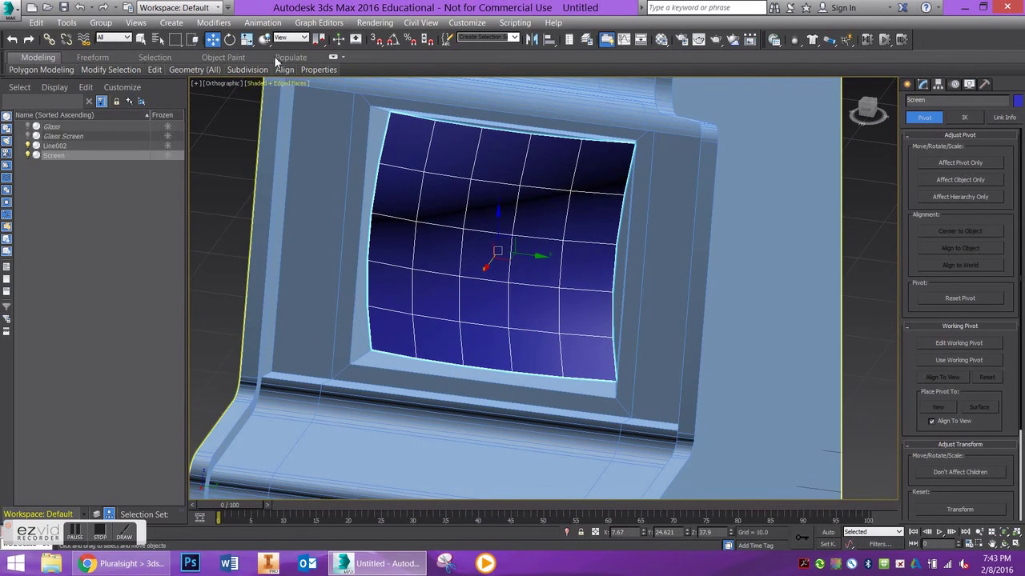
click(248, 40)
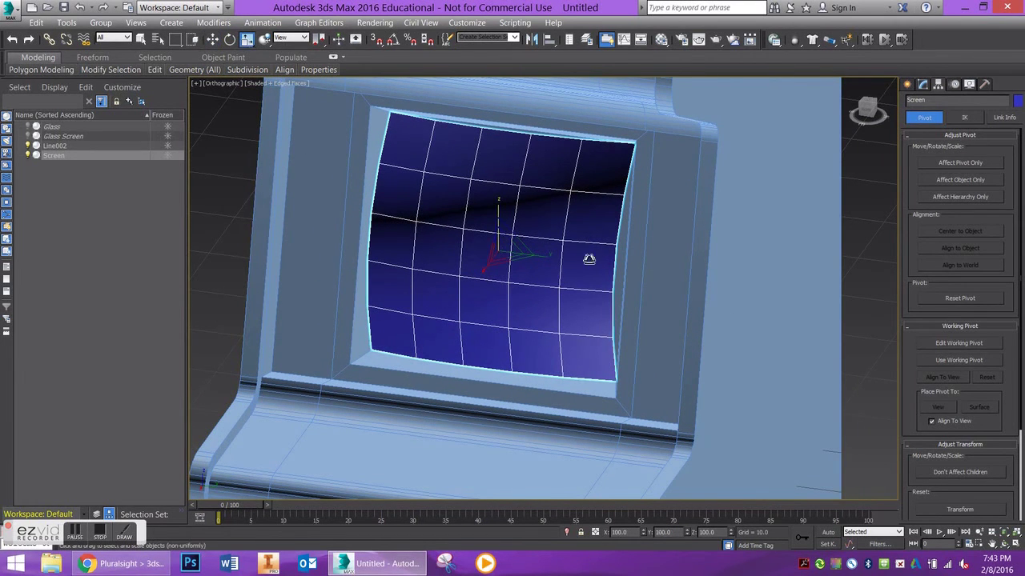
drag(509, 249, 496, 265)
key(w)
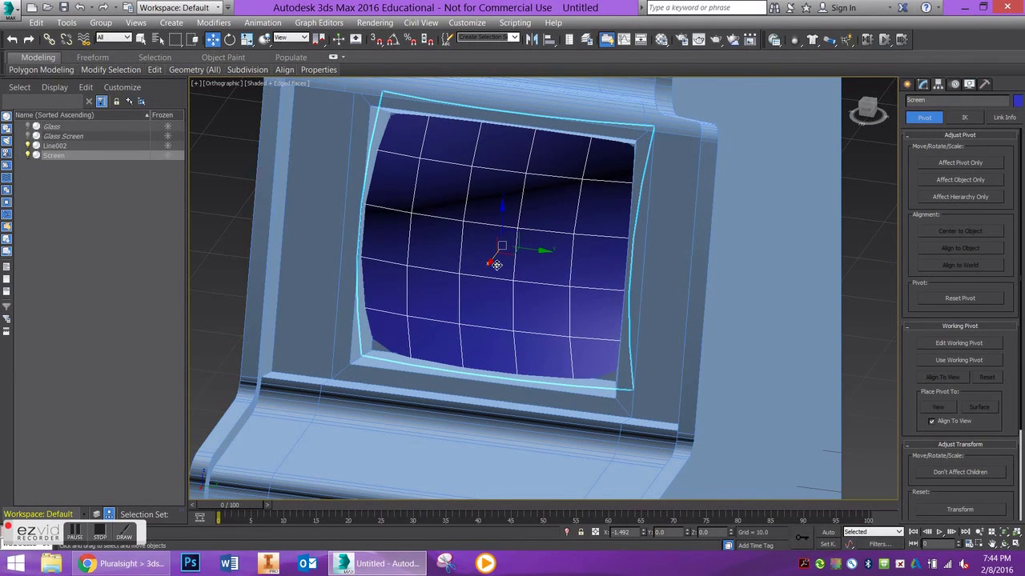
alt+middle_drag(498, 267, 521, 262)
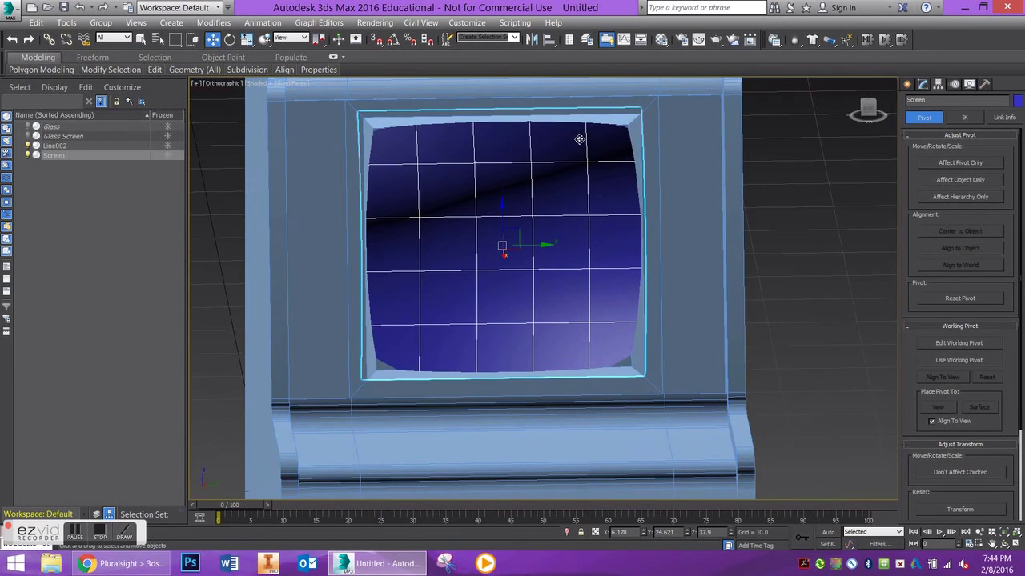
- Enter the Screen's Polygon level and select the bottom row polygons
click(924, 85)
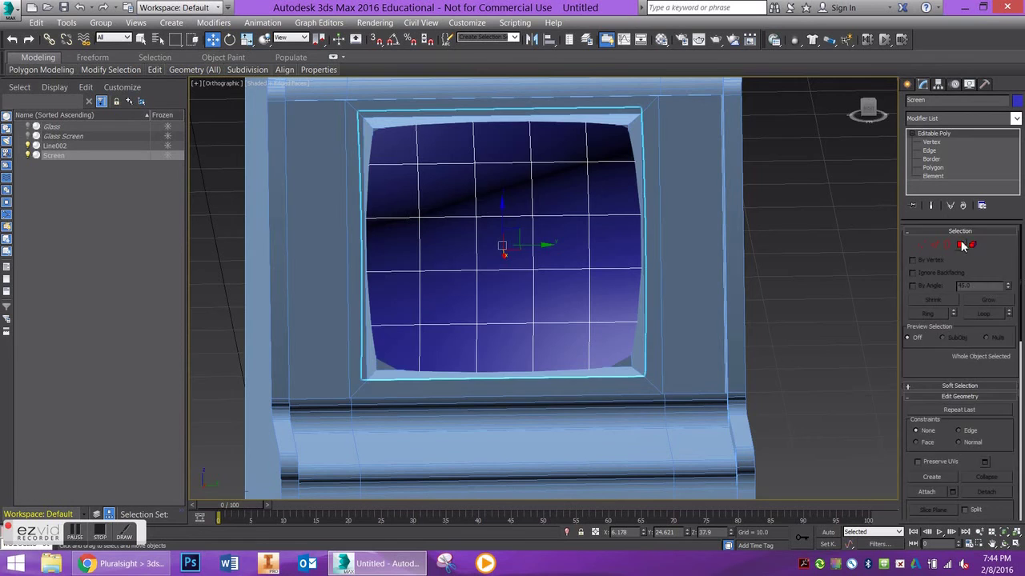
click(961, 245)
click(412, 352)
ctrl+click(440, 352)
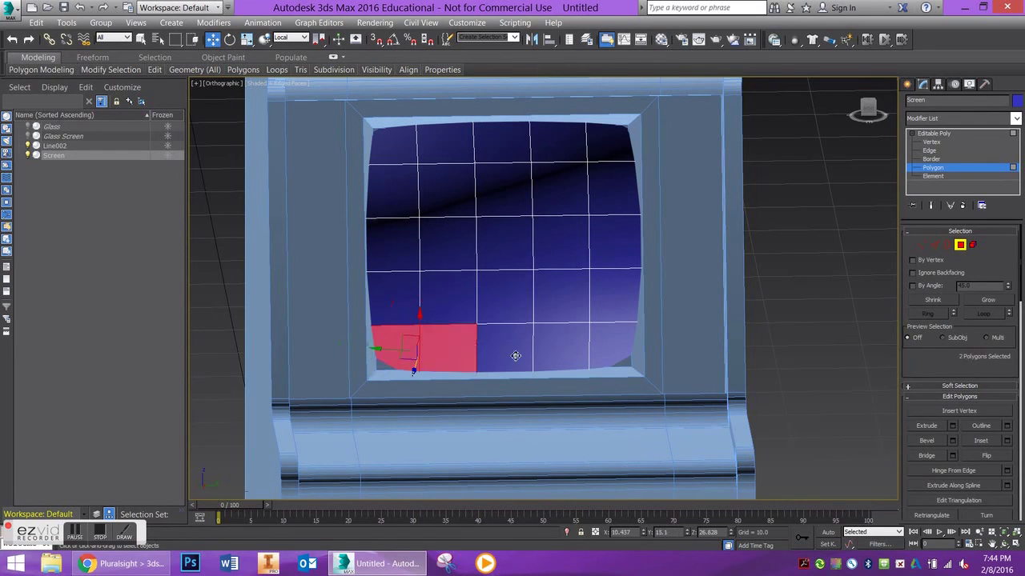
ctrl+click(505, 348)
ctrl+click(612, 346)
ctrl+click(571, 343)
- Add the top row polygons and push both rows along the Screen's depth
ctrl+click(607, 159)
ctrl+click(554, 157)
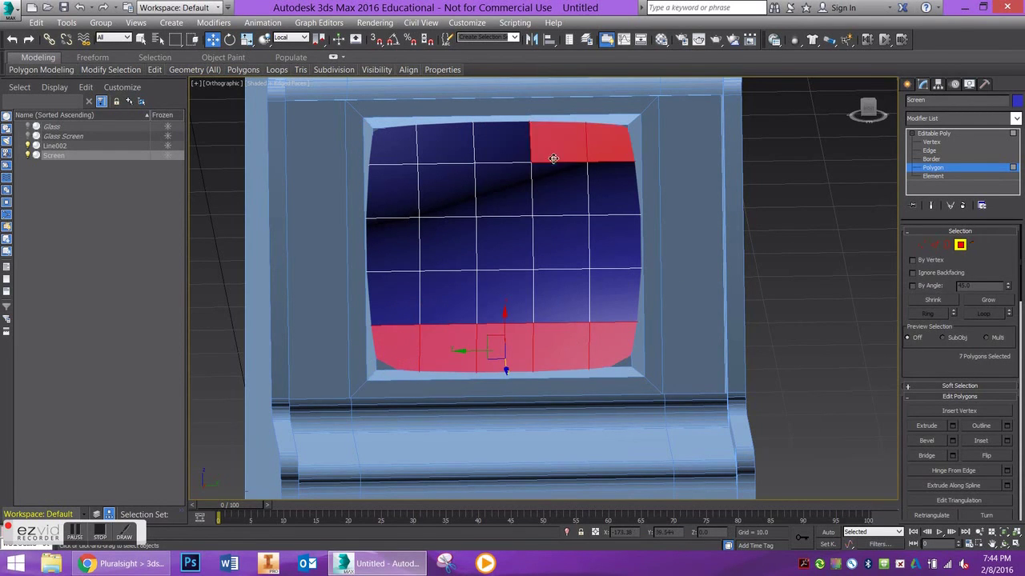
ctrl+click(493, 157)
ctrl+click(448, 154)
ctrl+click(403, 155)
alt+middle_drag(594, 221, 530, 229)
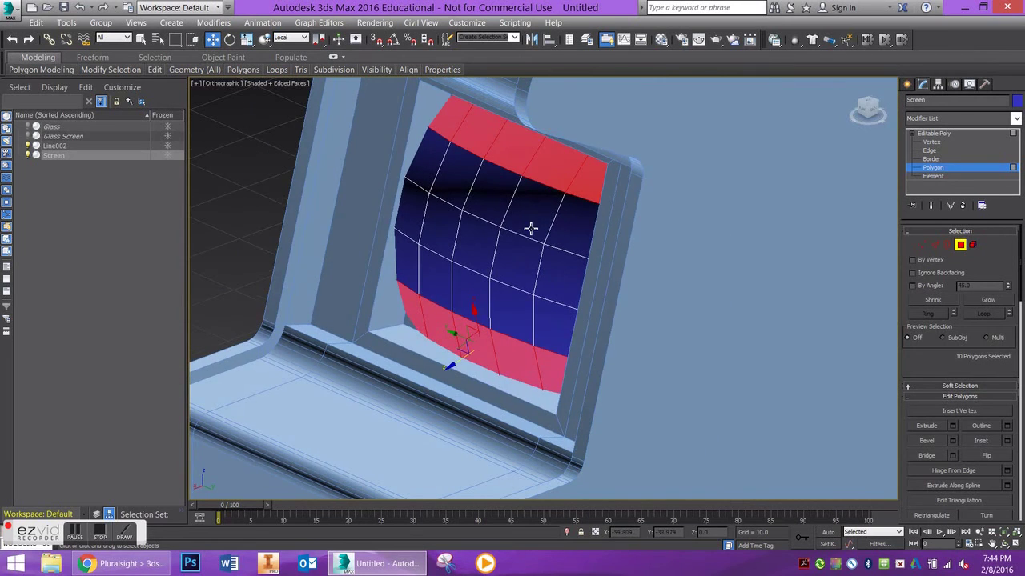
drag(453, 365, 447, 362)
mouse_move(447, 363)
alt+middle_down()
mouse_move(521, 362)
mouse_move(448, 362)
alt+middle_up()
- Select the polygons of the right and left screen columns
click(585, 308)
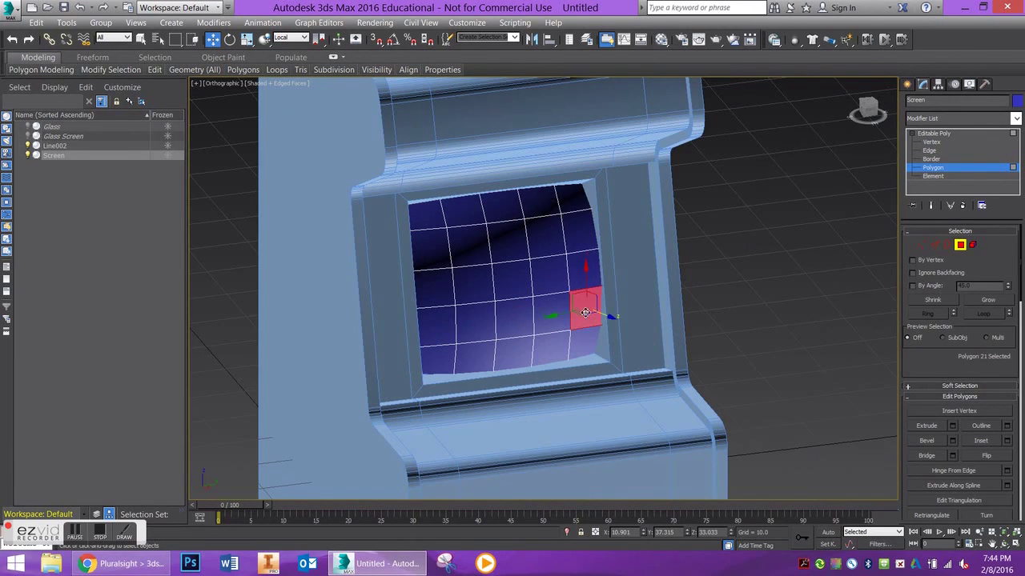
ctrl+click(583, 264)
ctrl+click(576, 227)
ctrl+click(565, 203)
ctrl+click(589, 340)
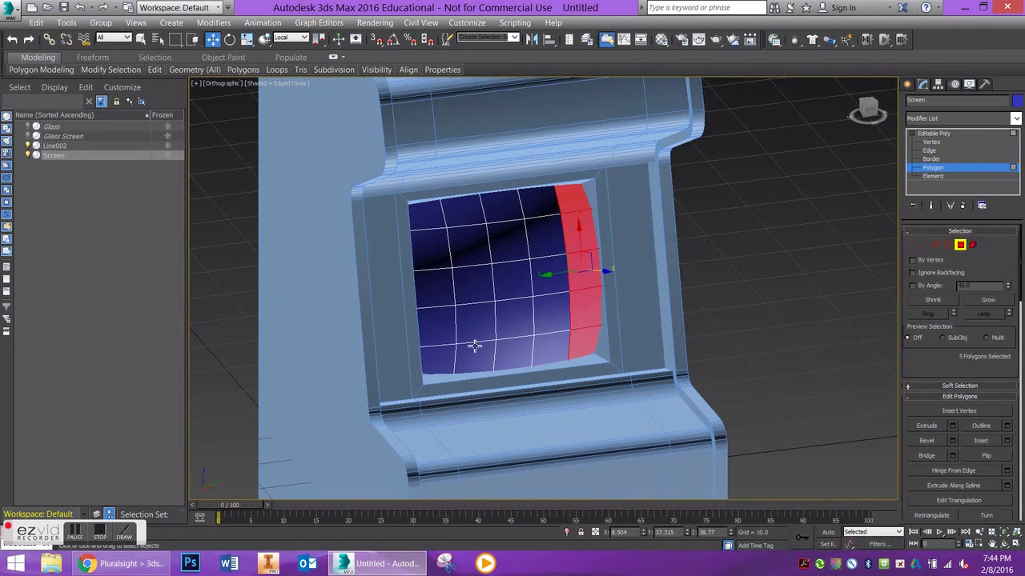
ctrl+click(444, 361)
ctrl+click(436, 325)
ctrl+click(433, 285)
ctrl+click(430, 254)
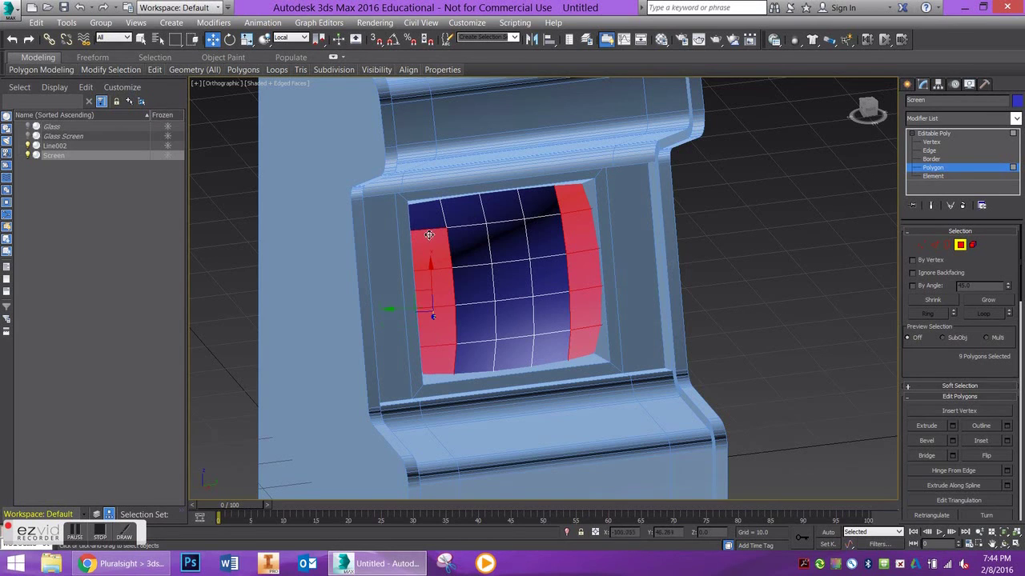
ctrl+click(427, 230)
alt+middle_drag(427, 230, 405, 272)
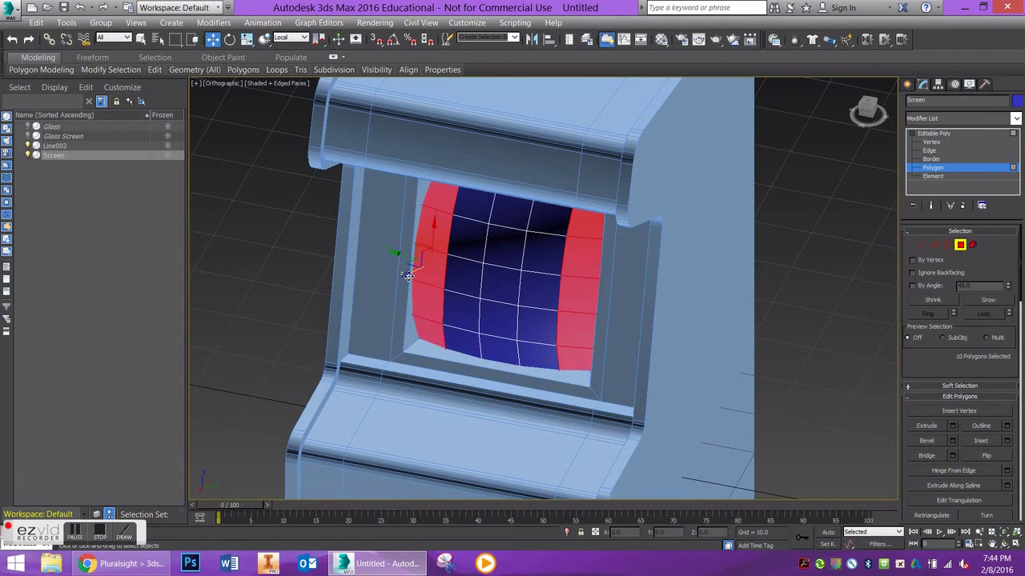
- Shift the bottom-right corner polygon along its depth and select both bottom corner polygons
click(425, 334)
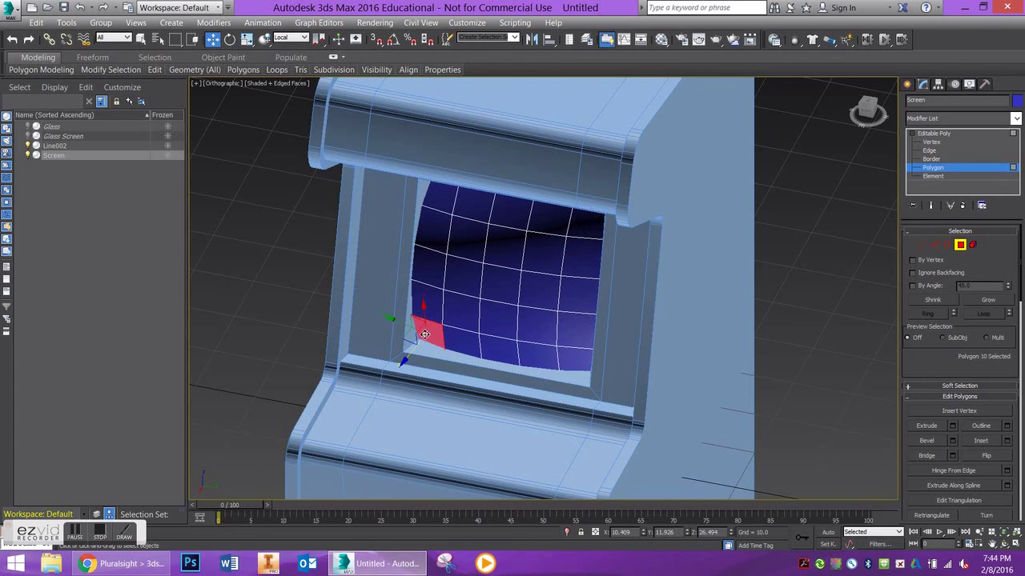
click(577, 360)
drag(577, 385, 576, 385)
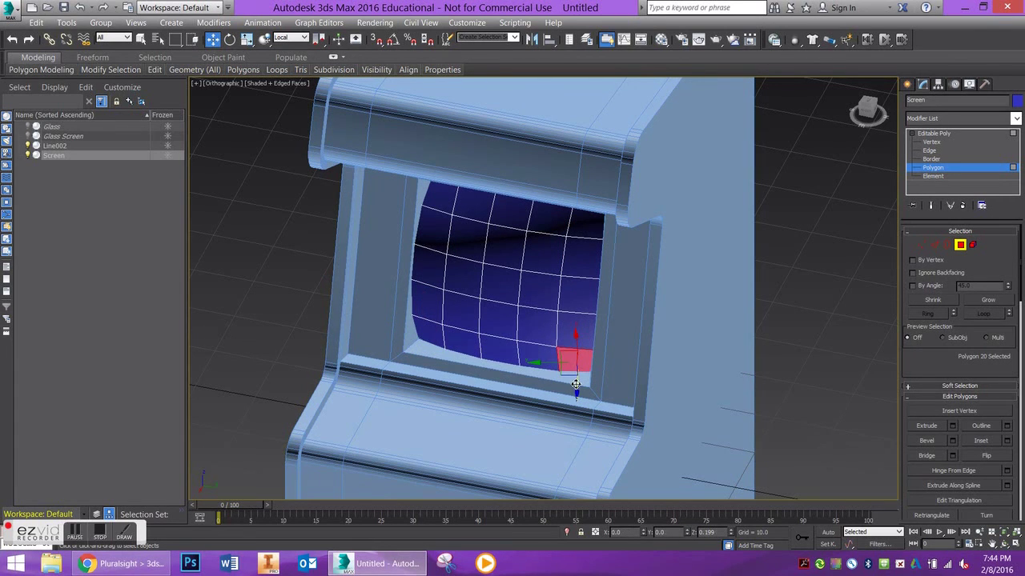
click(431, 340)
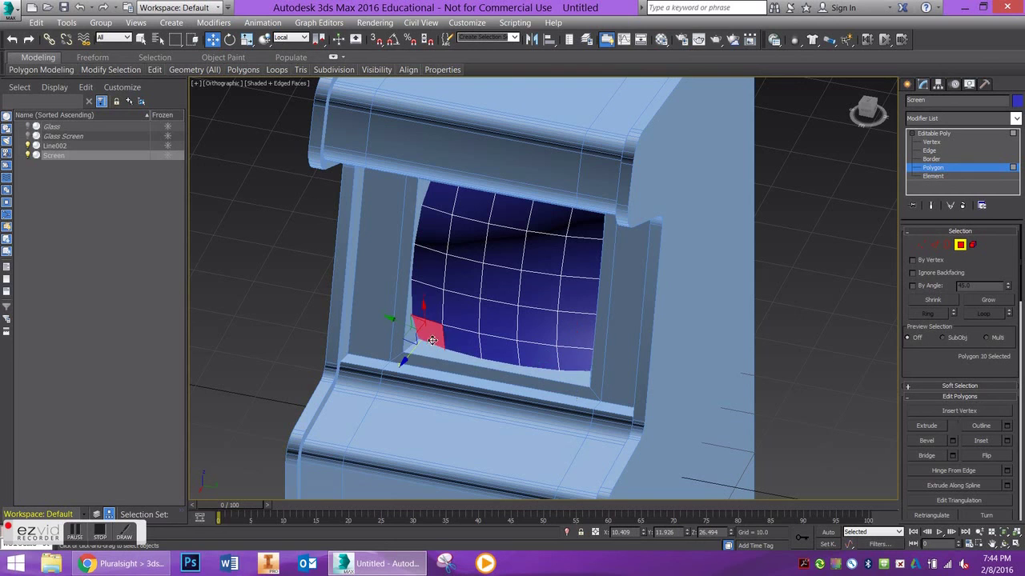
ctrl+click(571, 362)
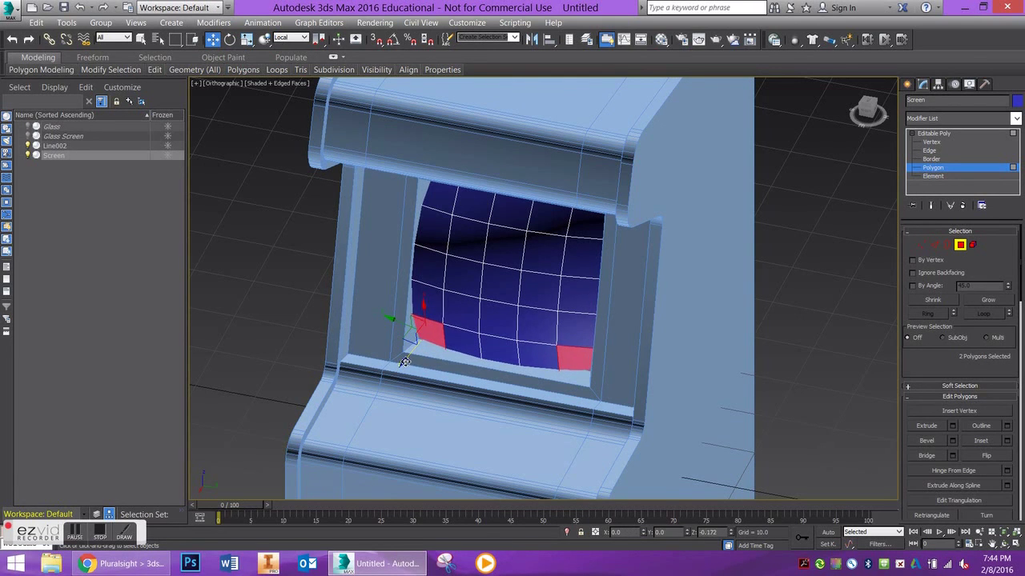
alt+middle_drag(502, 347, 542, 324)
- Exit Polygon level and scale the Screen uniformly up to about 113.9%
click(961, 246)
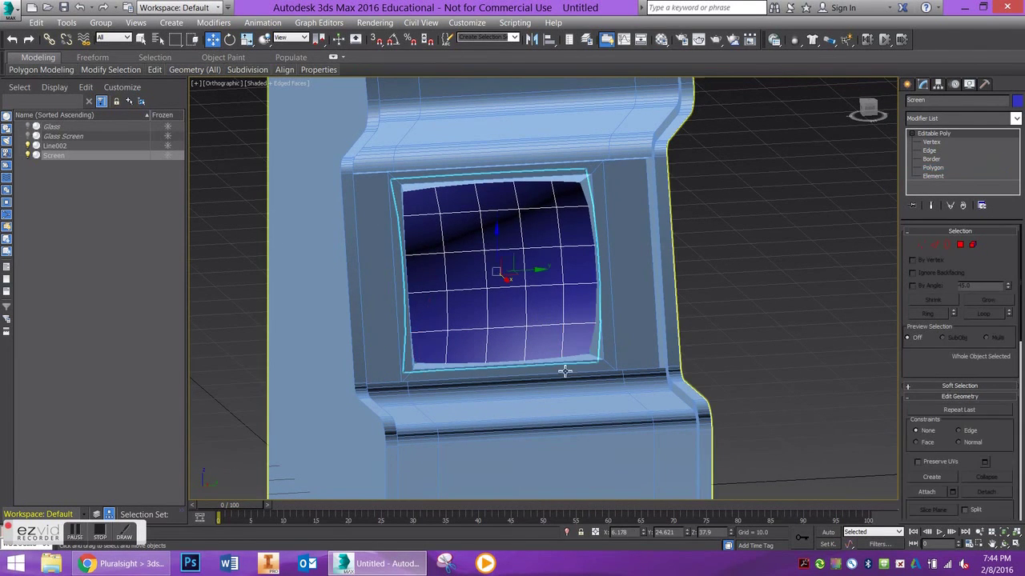
click(751, 316)
alt+middle_drag(744, 315, 483, 311)
scroll(483, 311, up, 2)
click(418, 305)
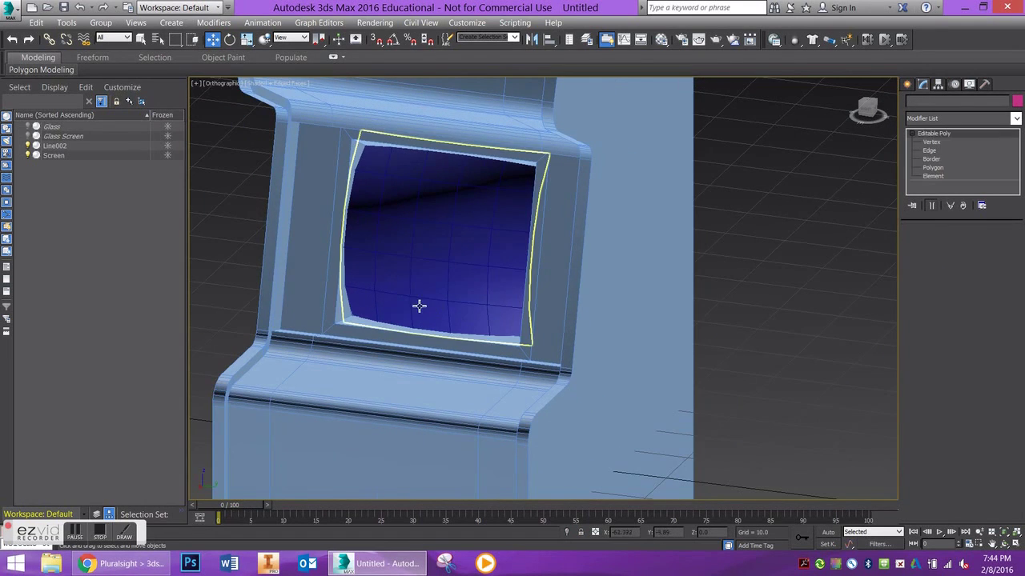
scroll(407, 304, up, 2)
click(246, 39)
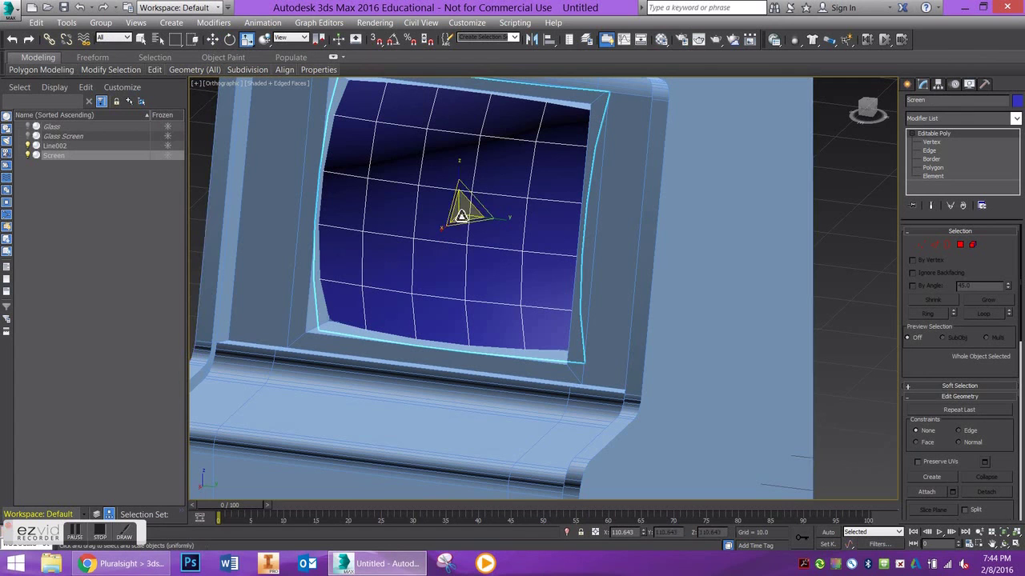
drag(462, 216, 462, 214)
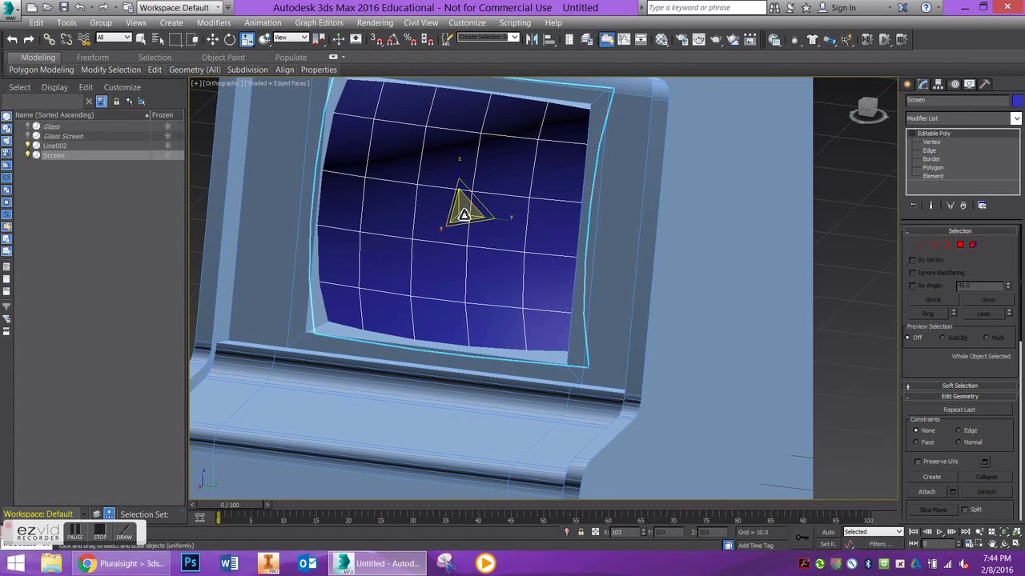
alt+middle_drag(463, 214, 523, 249)
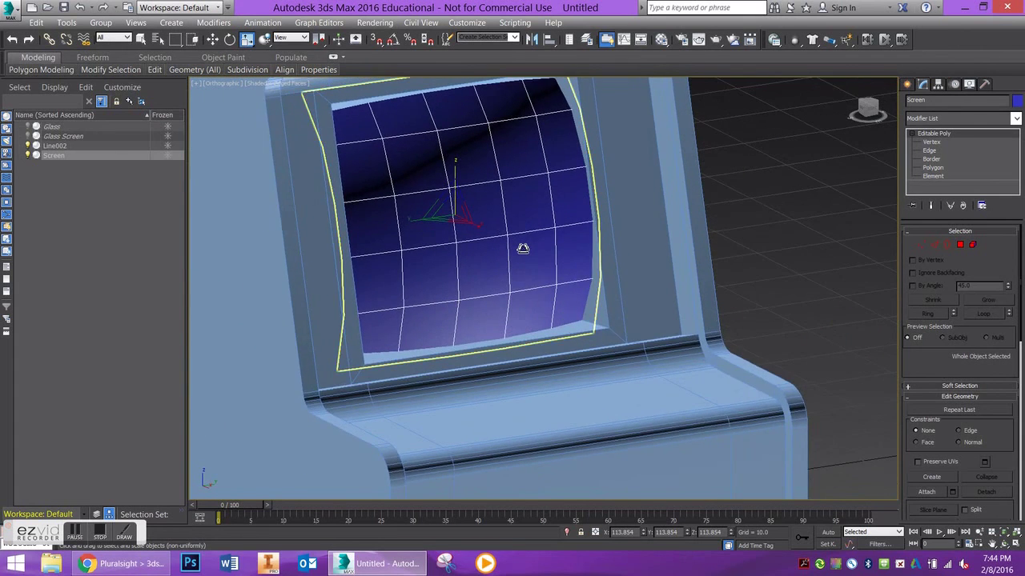
- Deselect the Screen and select the cabinet body Line002
scroll(523, 249, down, 5)
click(678, 222)
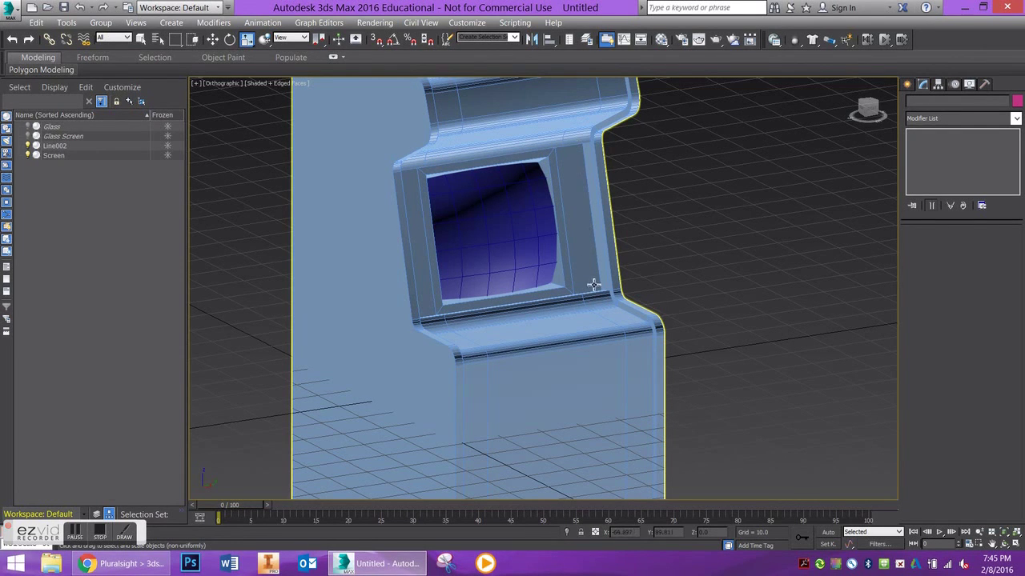
click(399, 312)
scroll(398, 313, down, 4)
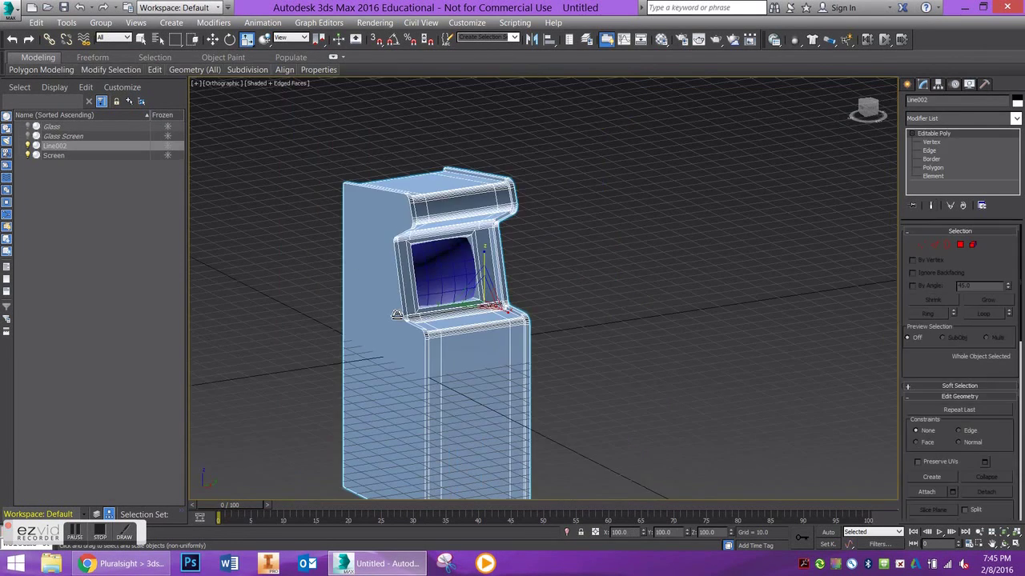
scroll(417, 317, up, 3)
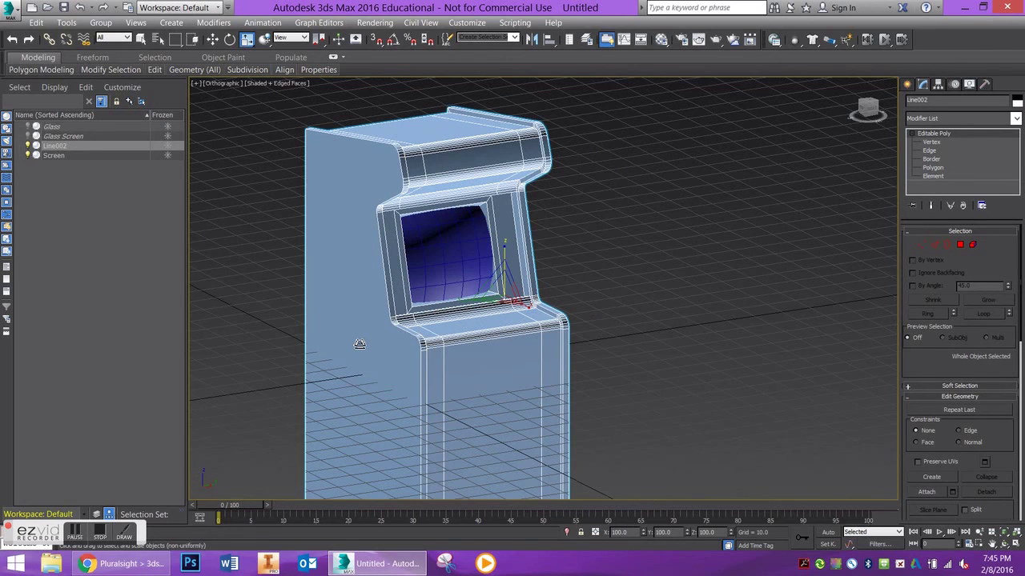